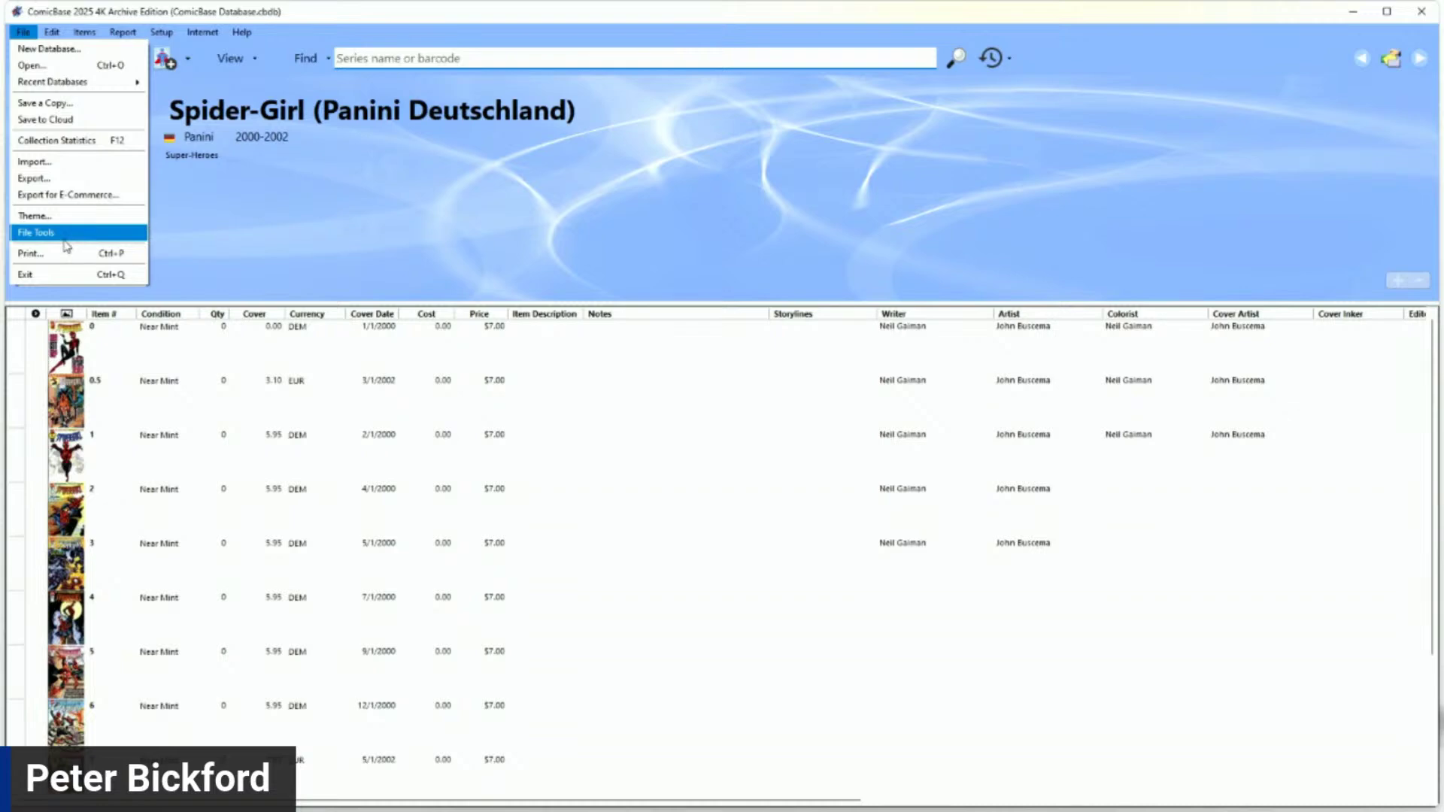
Step: Open the File Tools and rebuild only the Series information list
{"action": "left_click", "coordinate": [65, 237]}
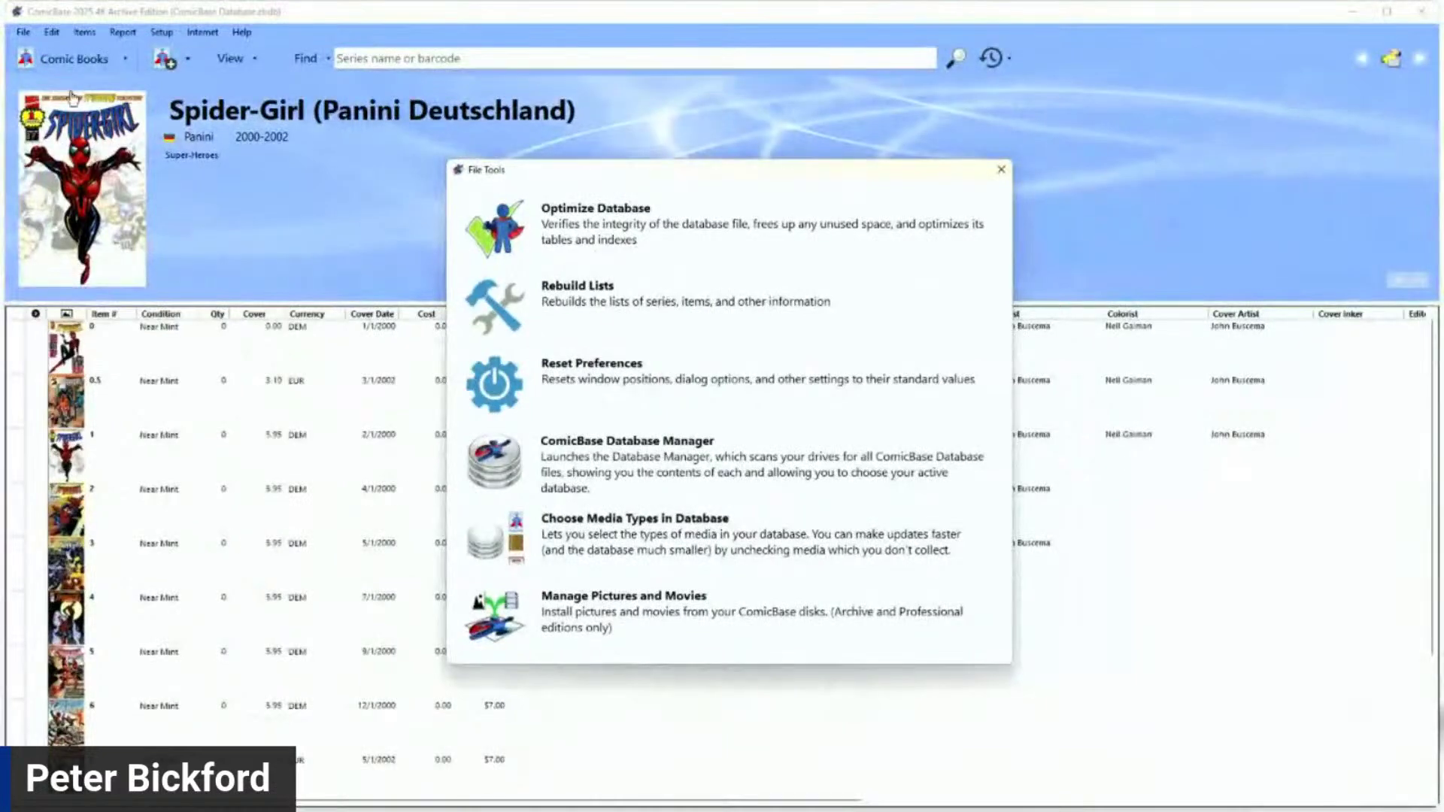
{"action": "left_click", "coordinate": [21, 33]}
{"action": "left_click", "coordinate": [21, 33]}
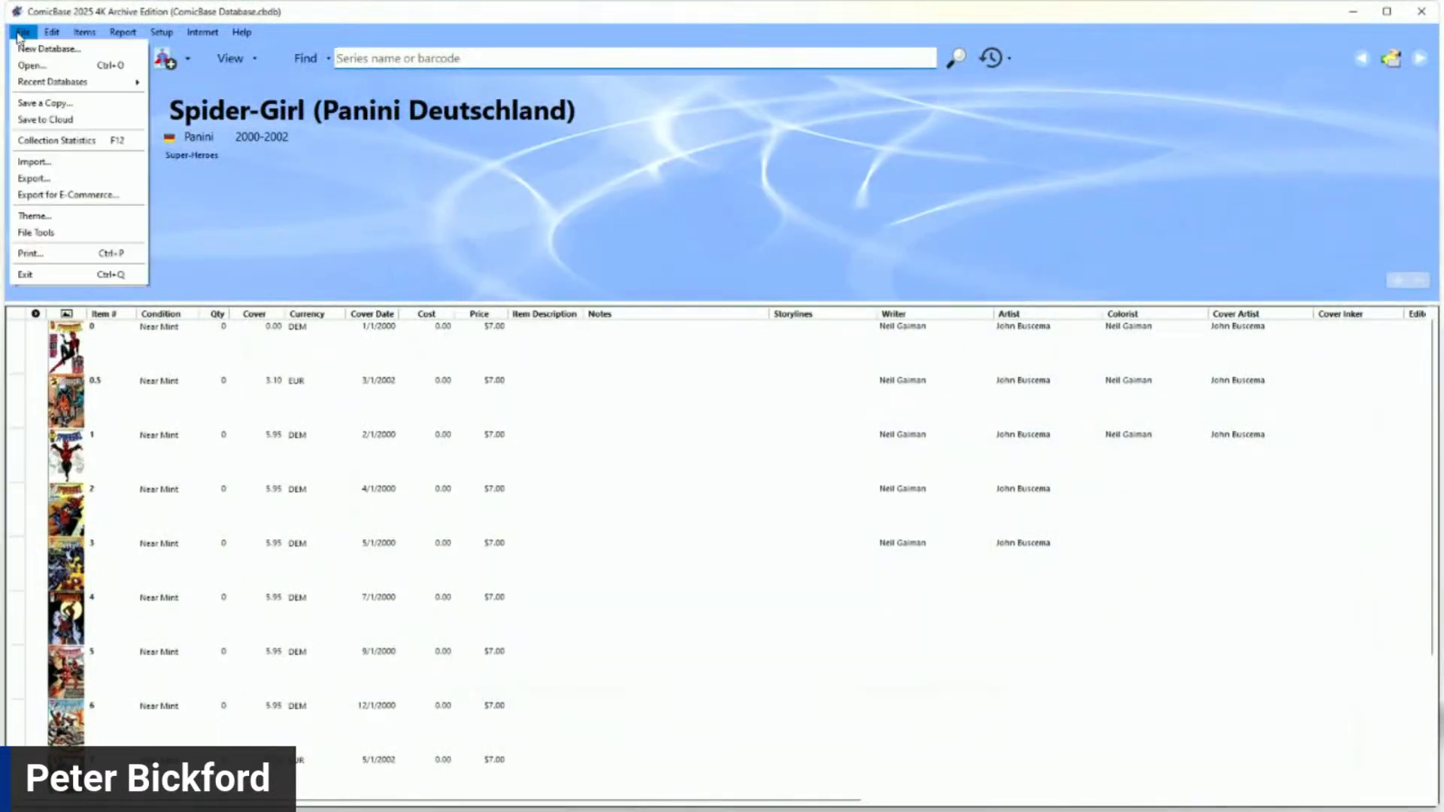
{"action": "left_click", "coordinate": [36, 233]}
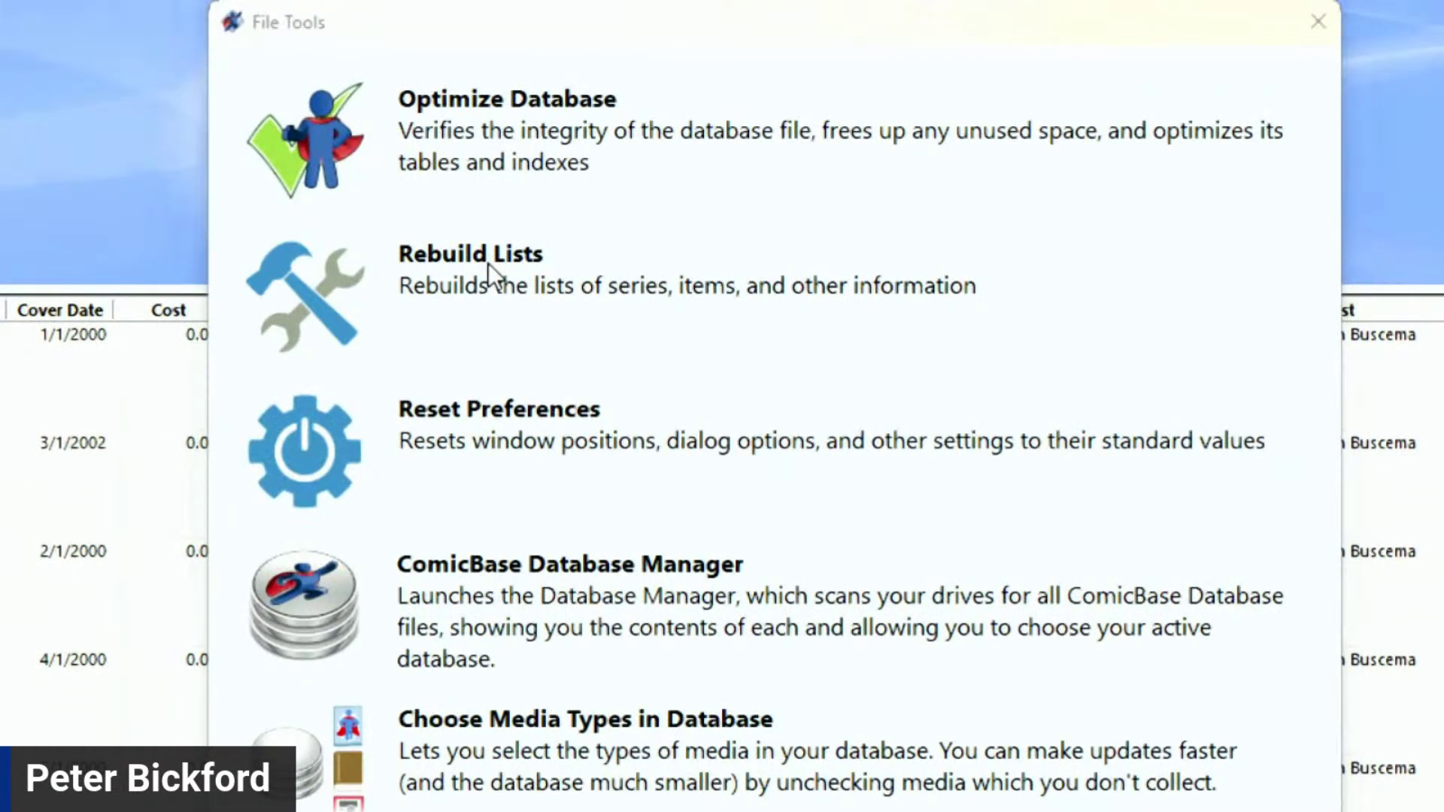
{"action": "left_click", "coordinate": [489, 263]}
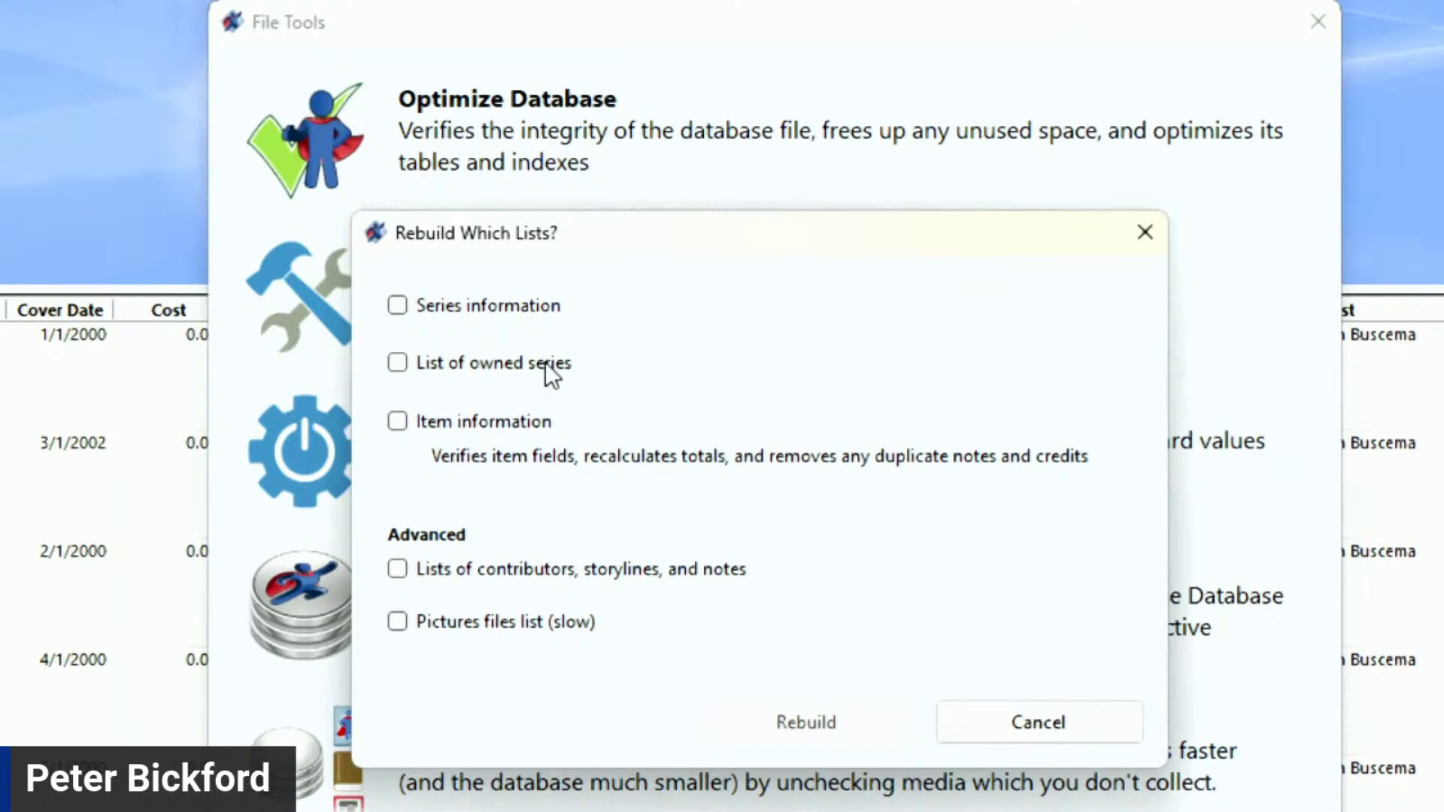
{"action": "left_click", "coordinate": [484, 427]}
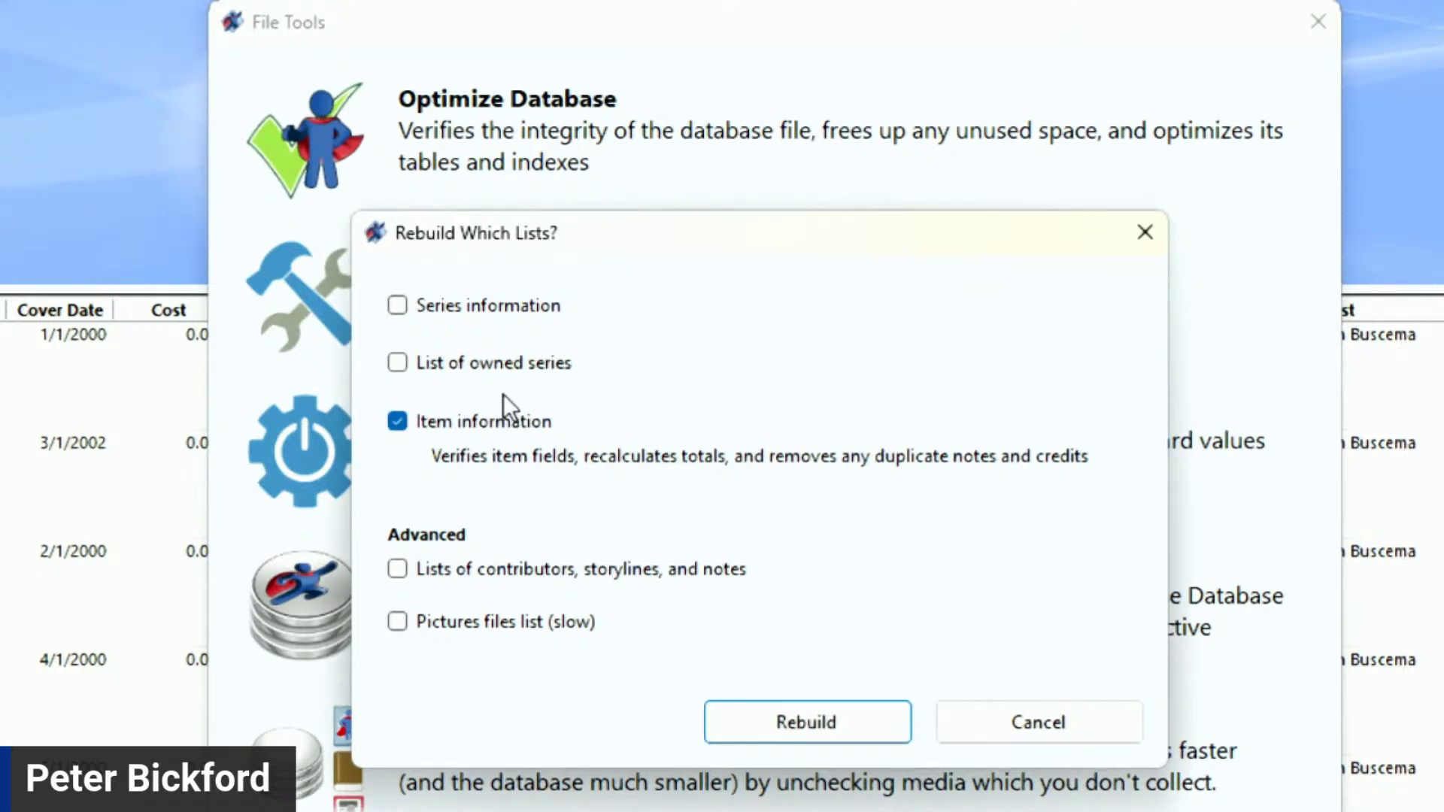
{"action": "left_click", "coordinate": [453, 421]}
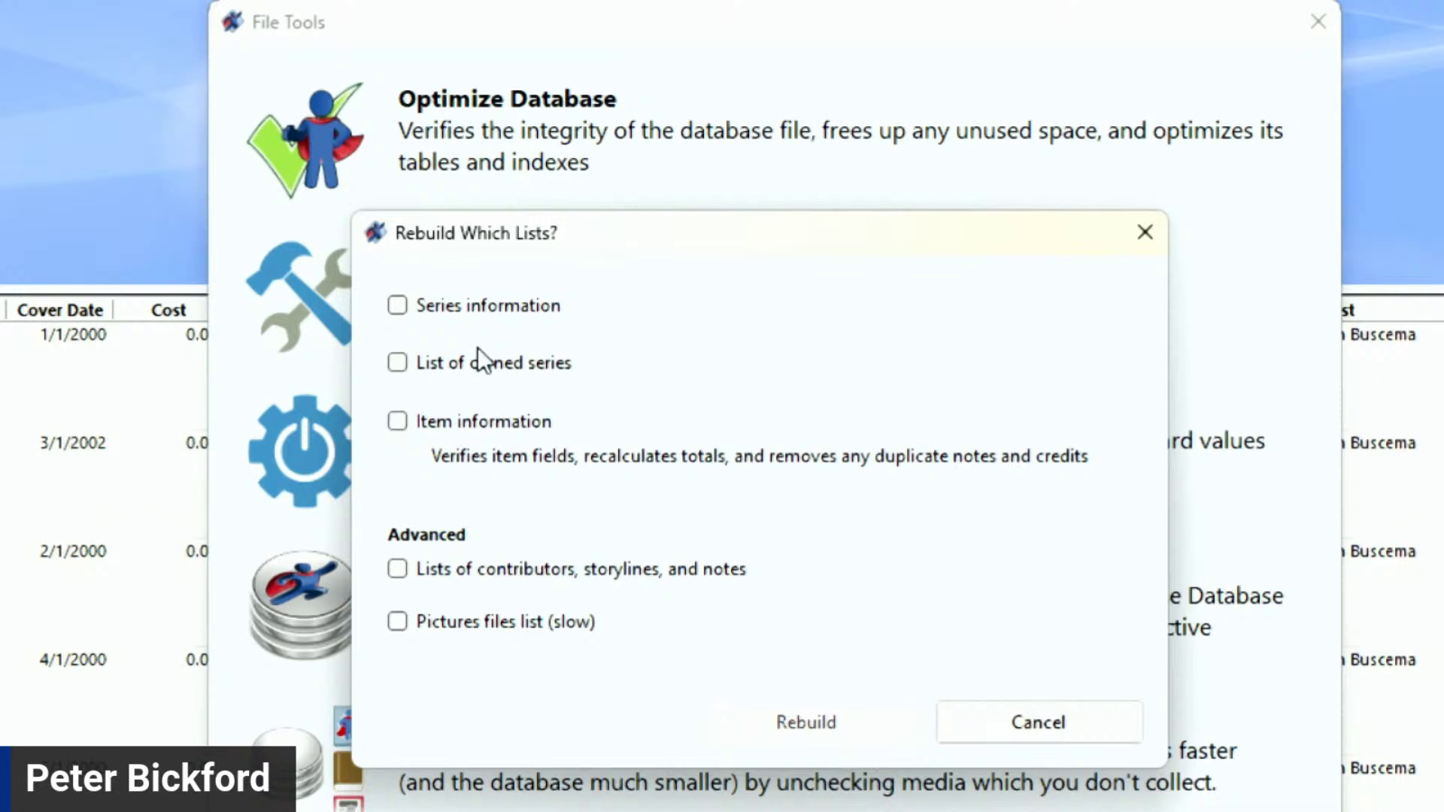
{"action": "left_click", "coordinate": [485, 315]}
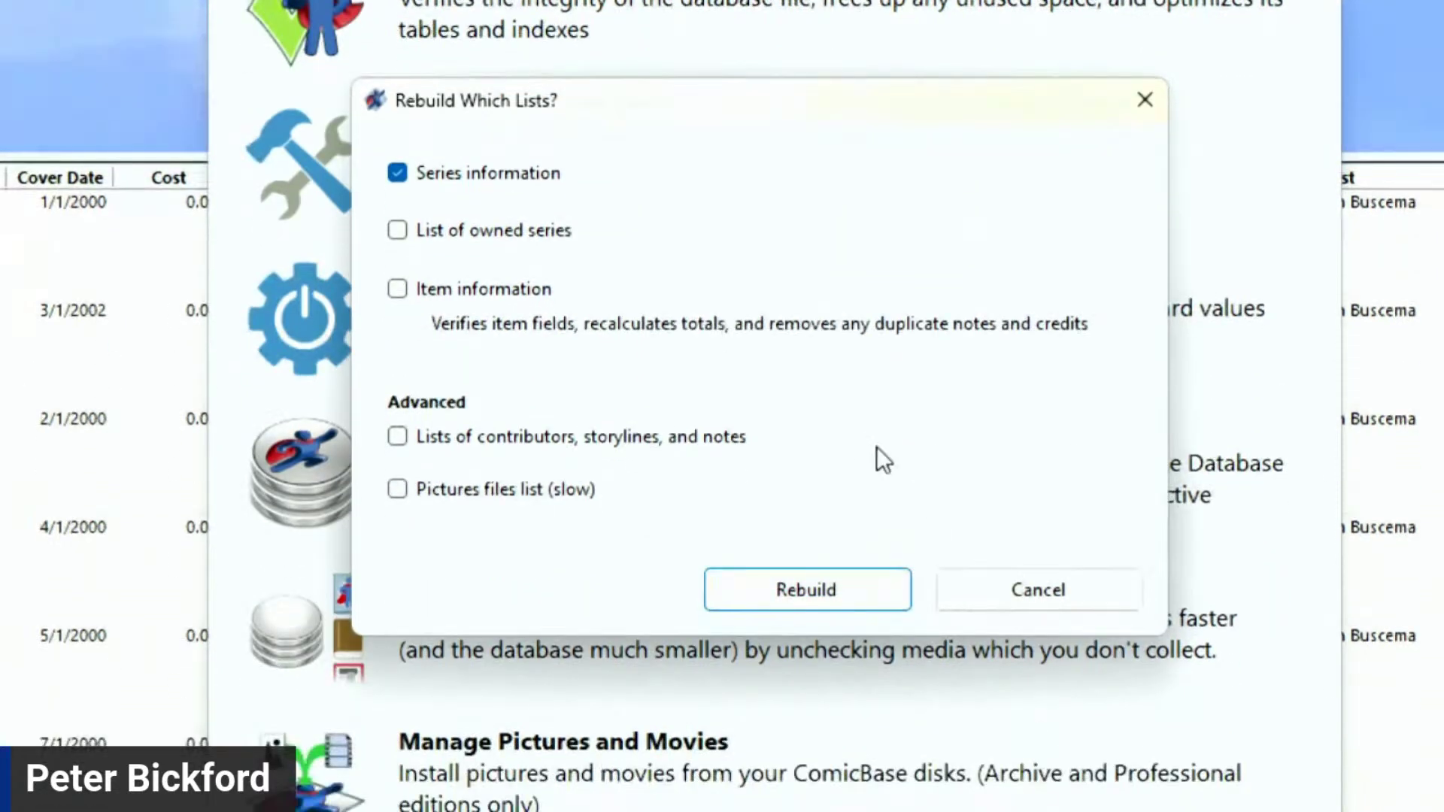
{"action": "left_click", "coordinate": [803, 589]}
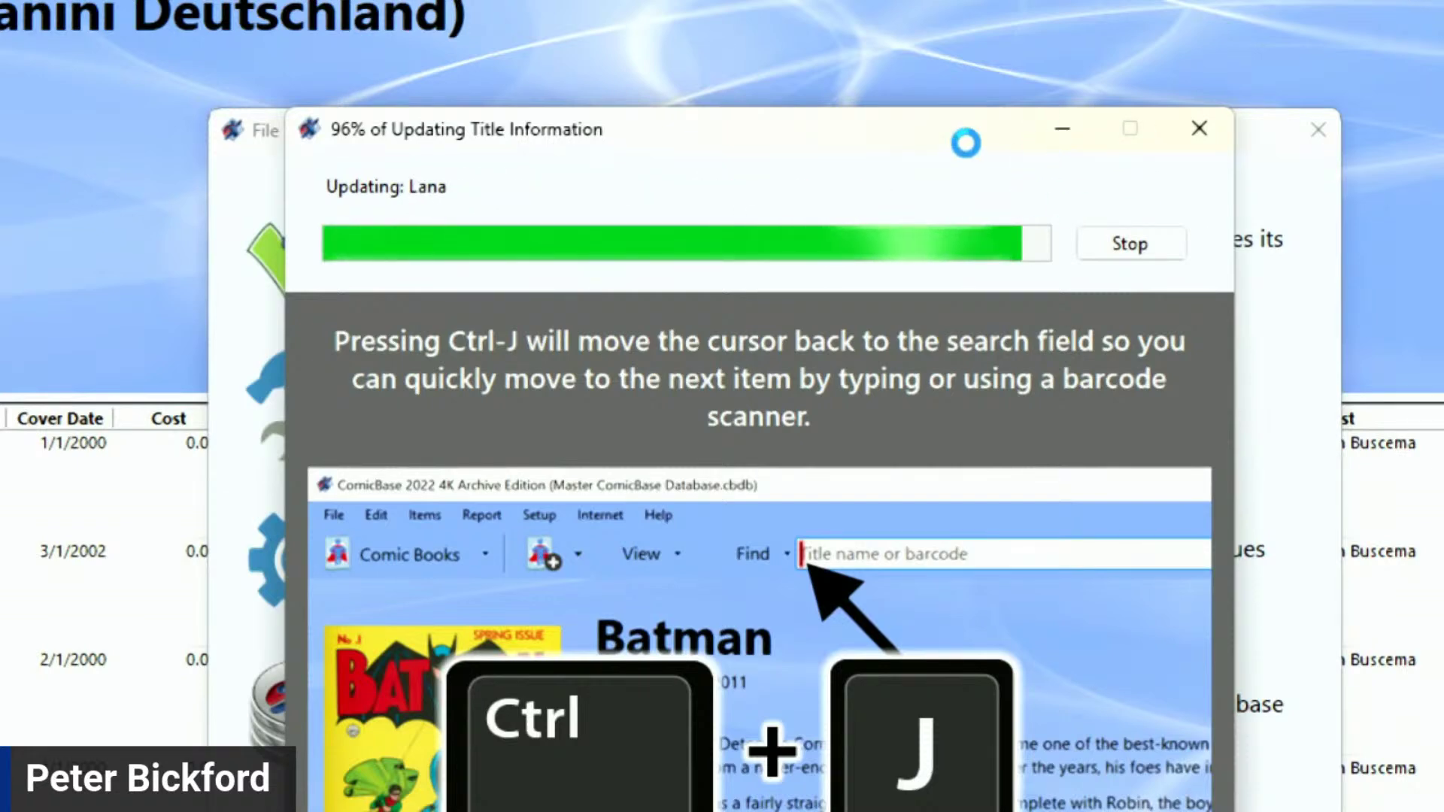
{"action": "left_click_drag", "start_coordinate": [972, 133], "coordinate": [973, 70]}
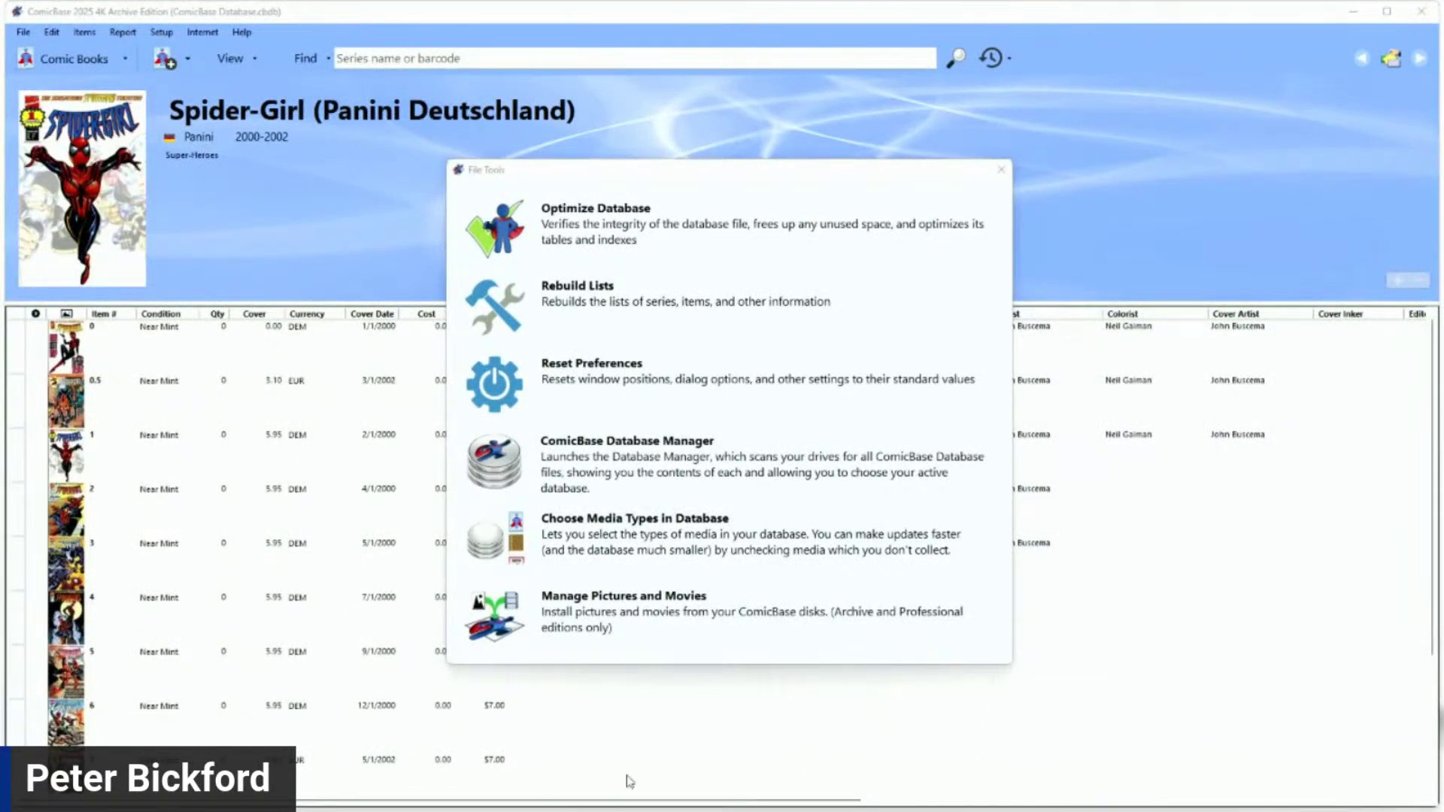
Step: Rebuild the Item information list and bring its update progress window to the front
{"action": "left_click", "coordinate": [496, 320]}
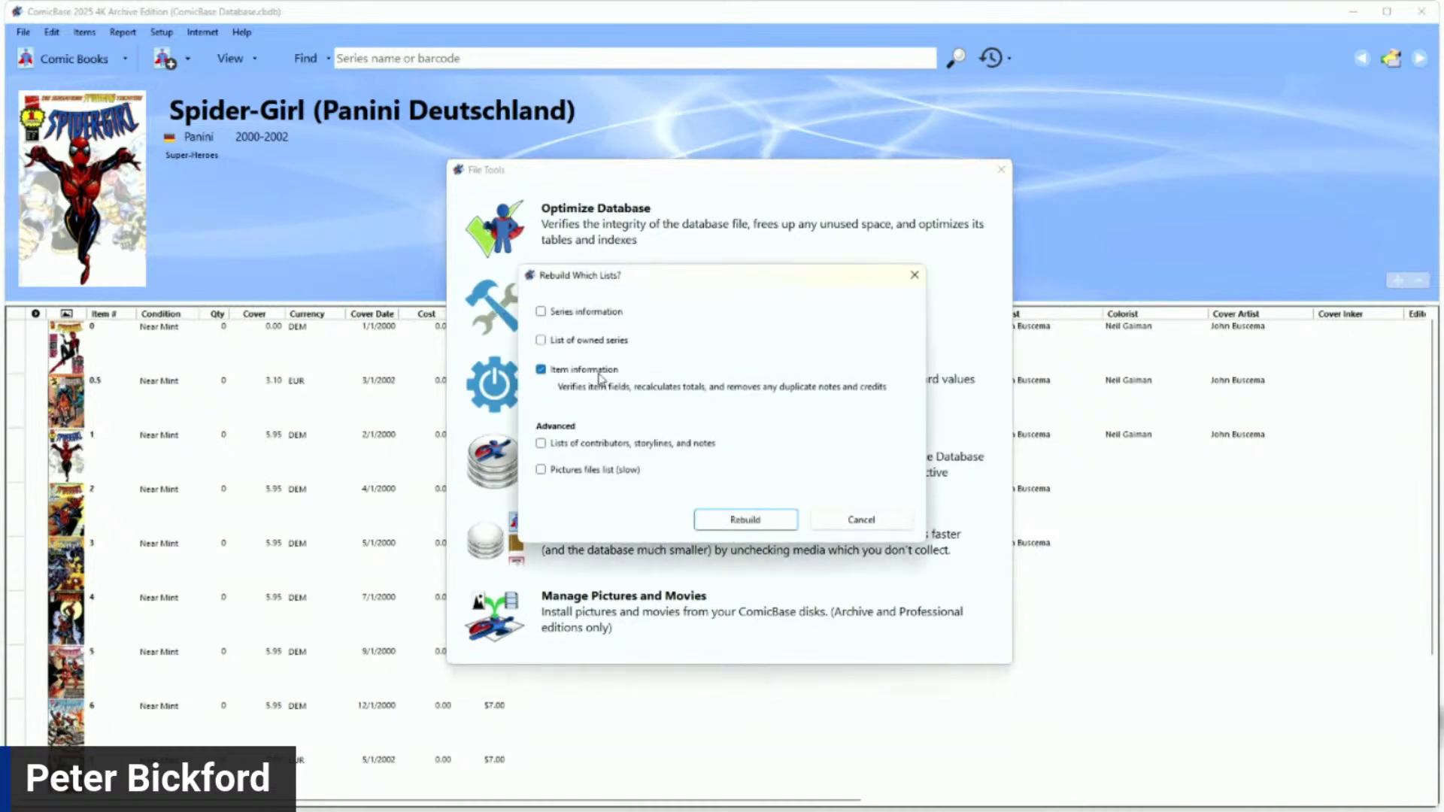
{"action": "left_click", "coordinate": [776, 525]}
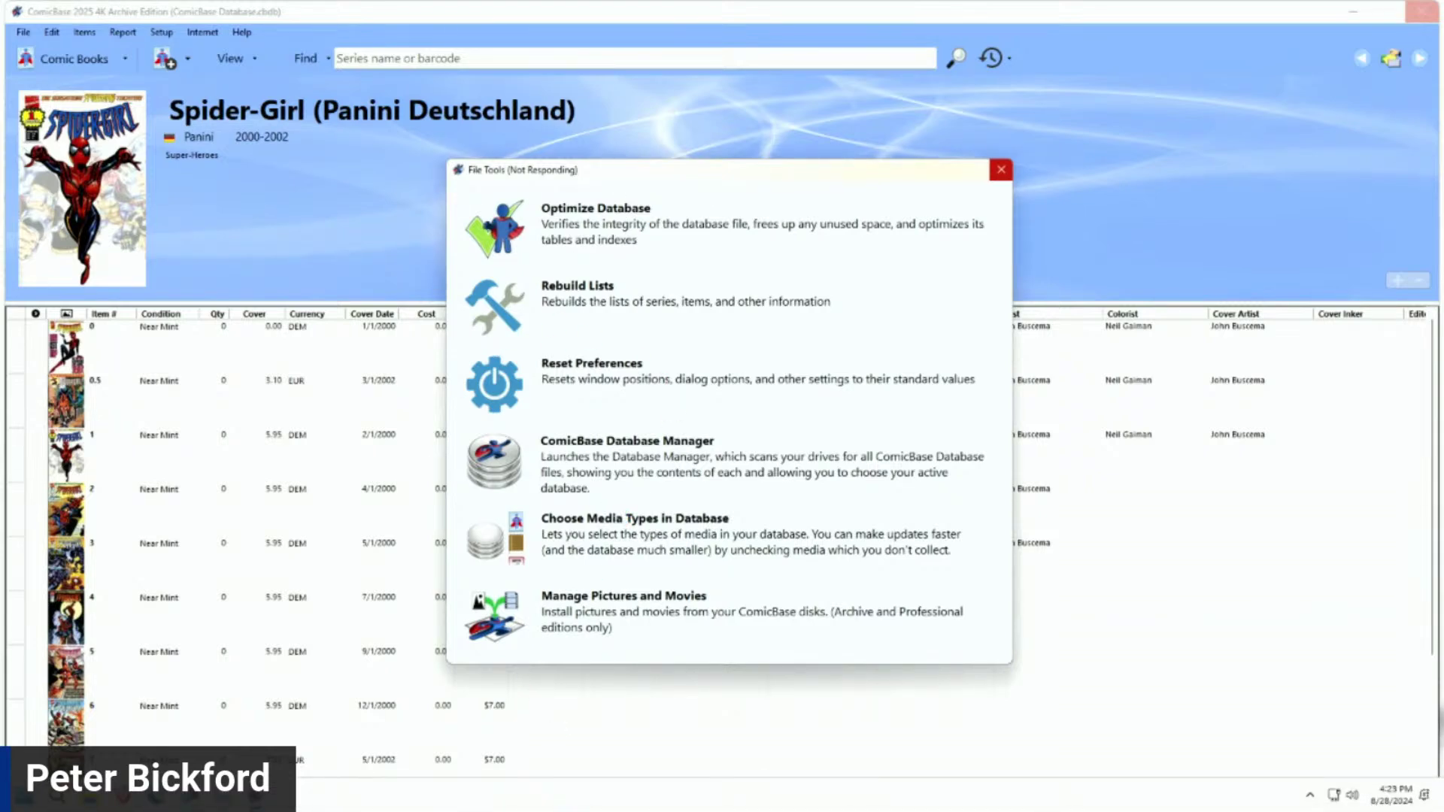
{"action": "mouse_move", "coordinate": [252, 797]}
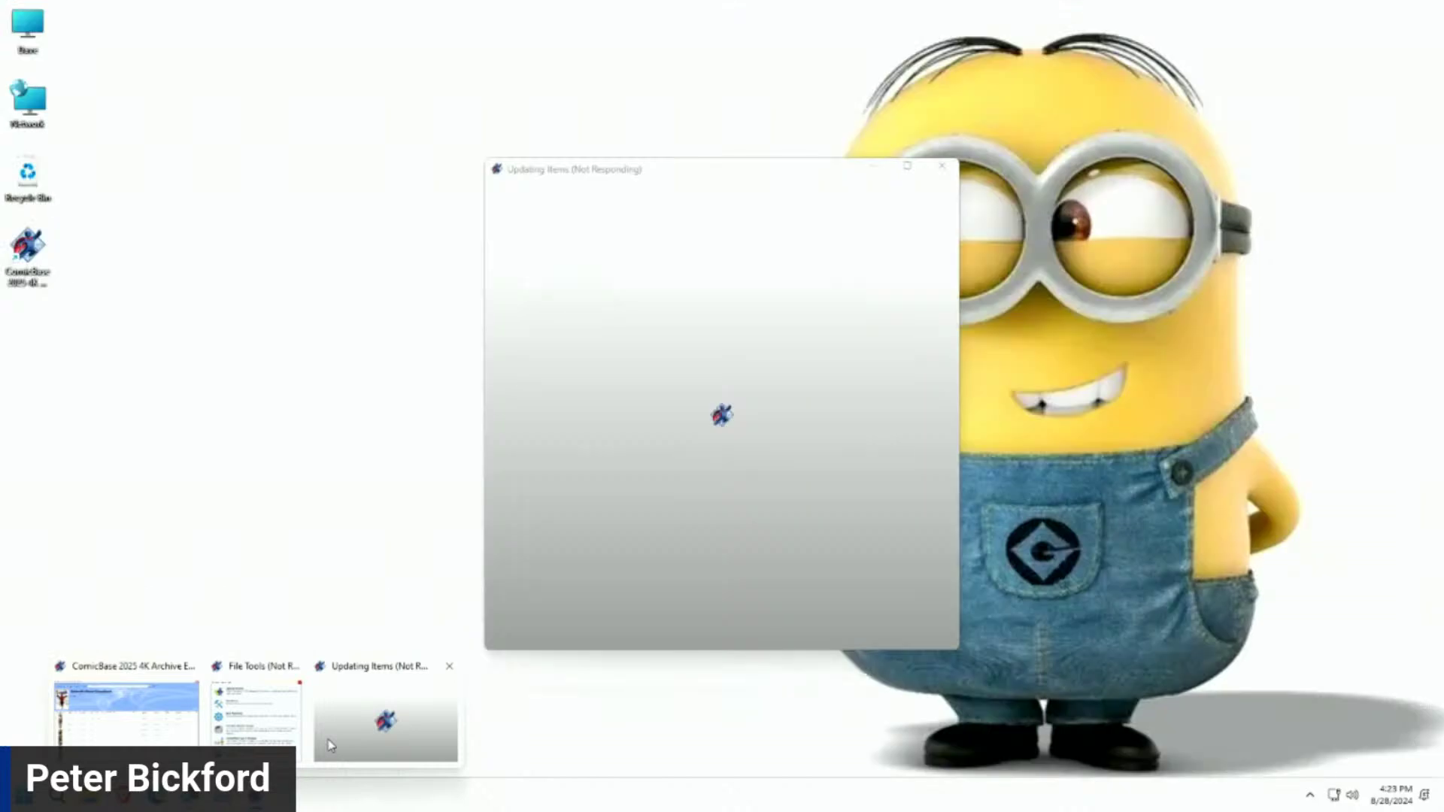
{"action": "left_click", "coordinate": [331, 747]}
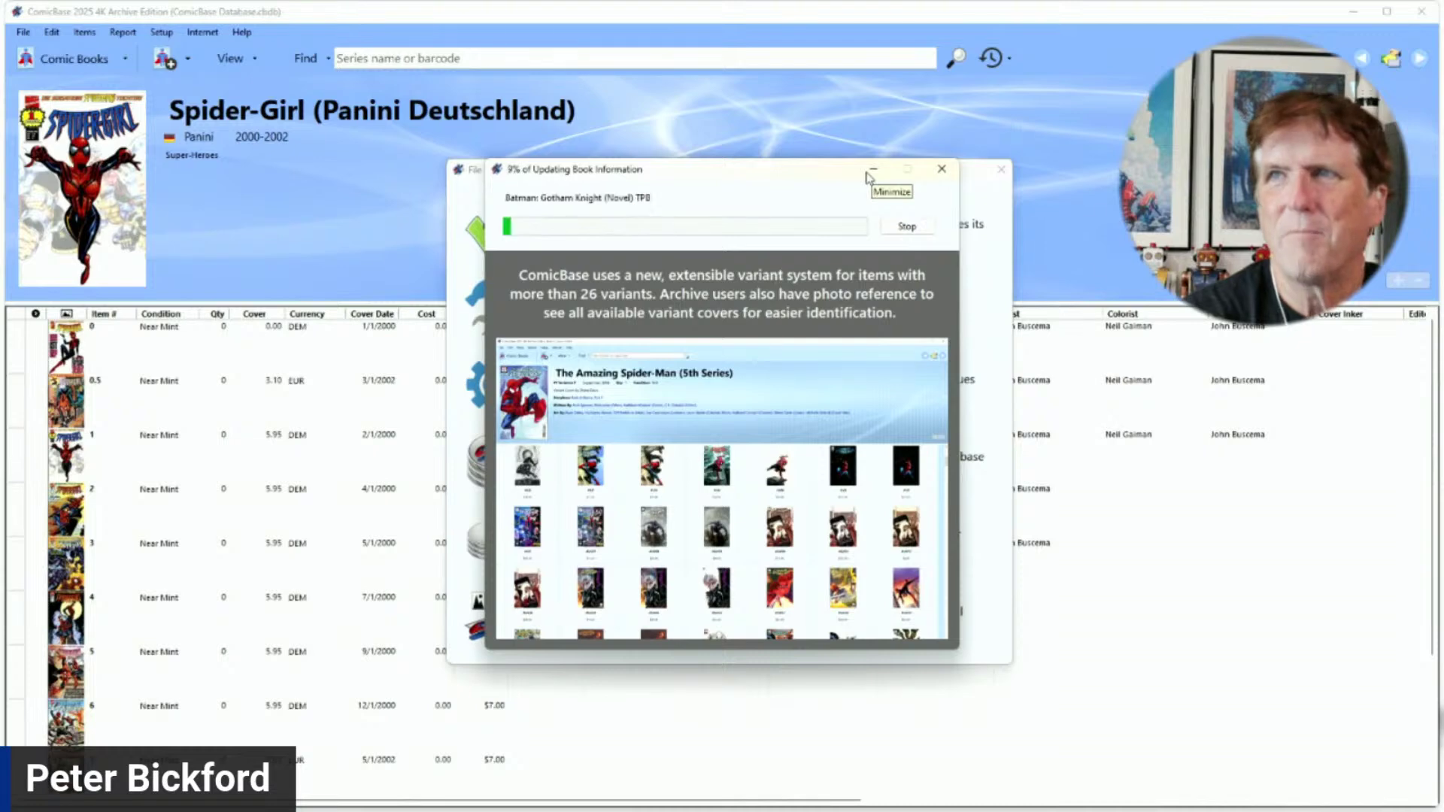
Step: Minimize the item update progress window and bring it back on screen
{"action": "left_click", "coordinate": [874, 172]}
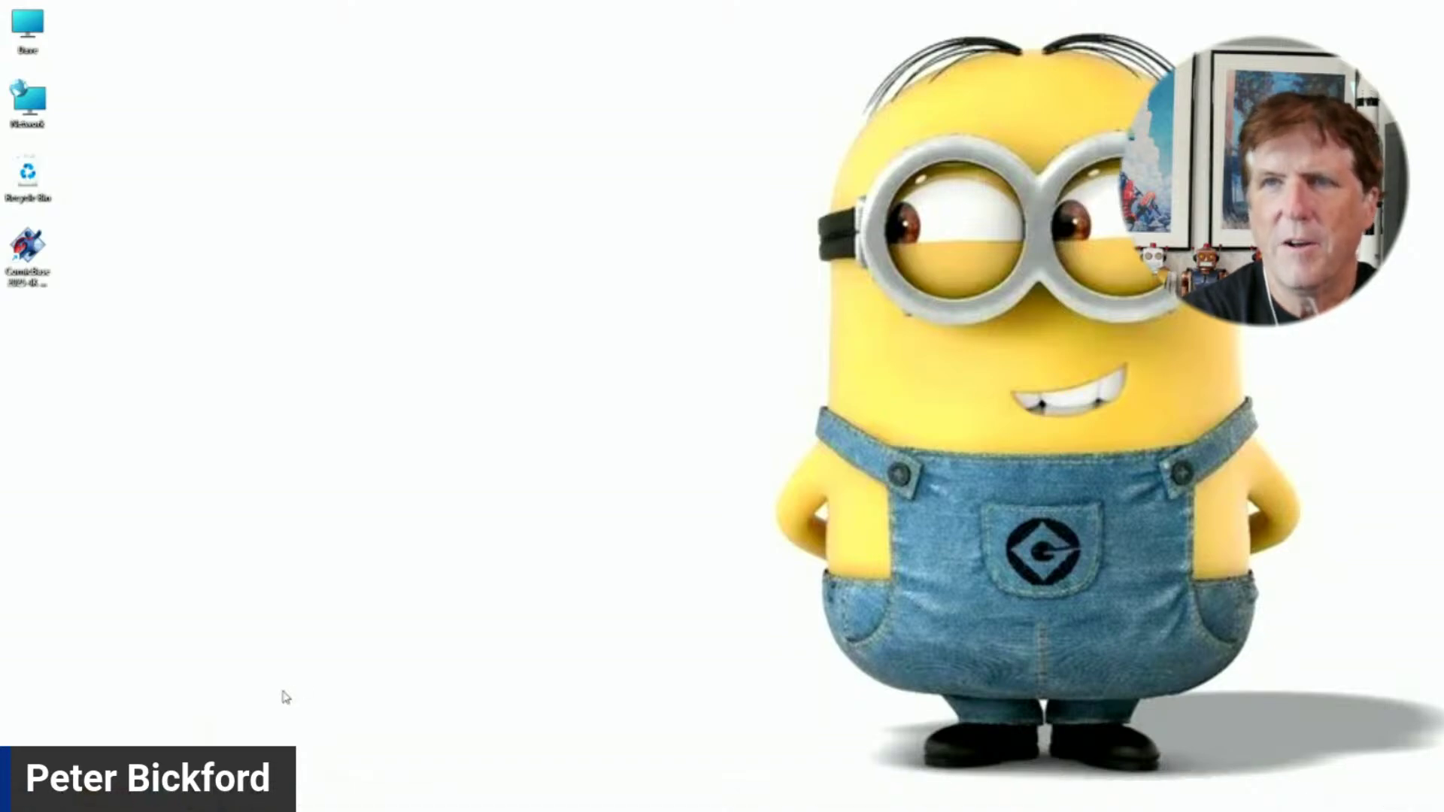
{"action": "mouse_move", "coordinate": [256, 796]}
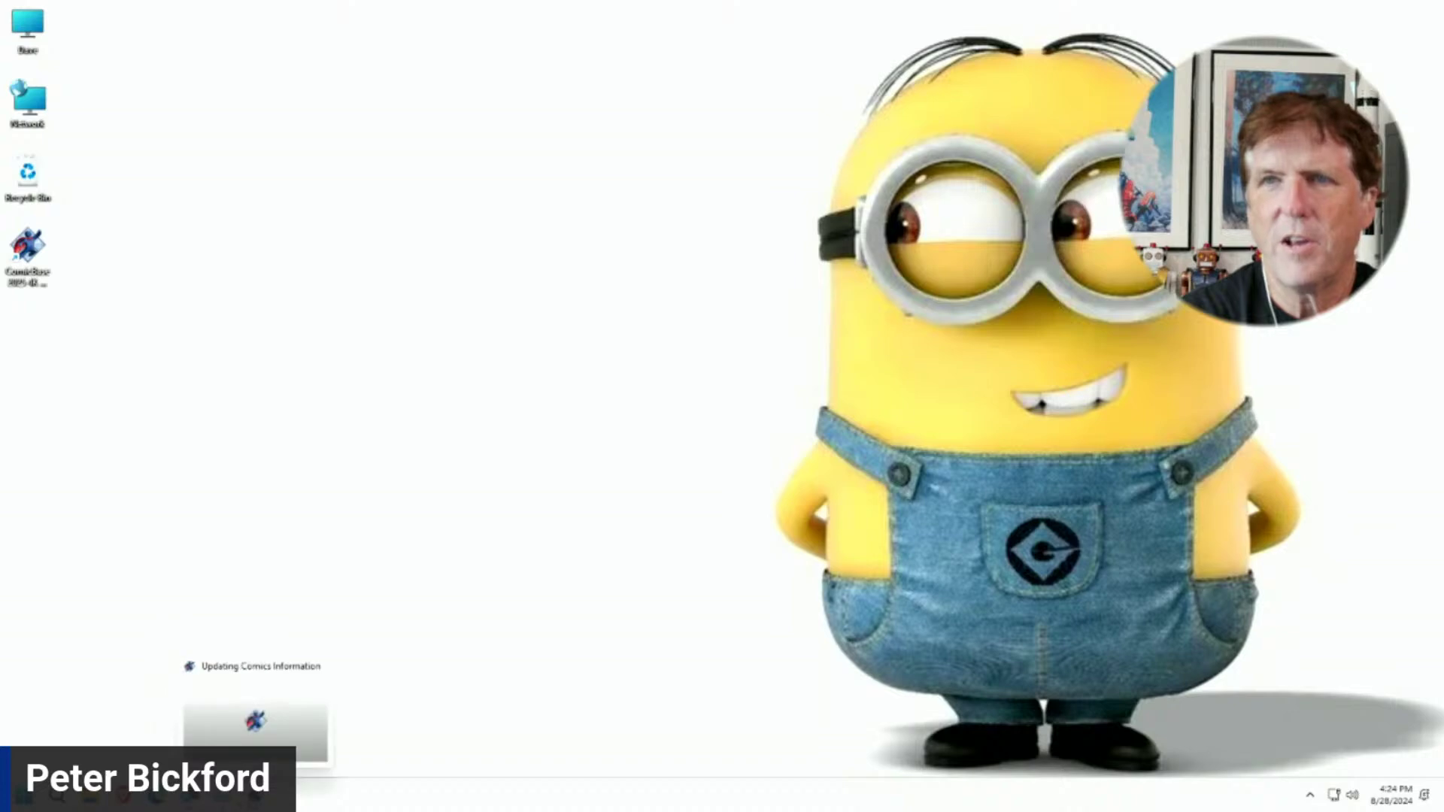
{"action": "left_click", "coordinate": [261, 743]}
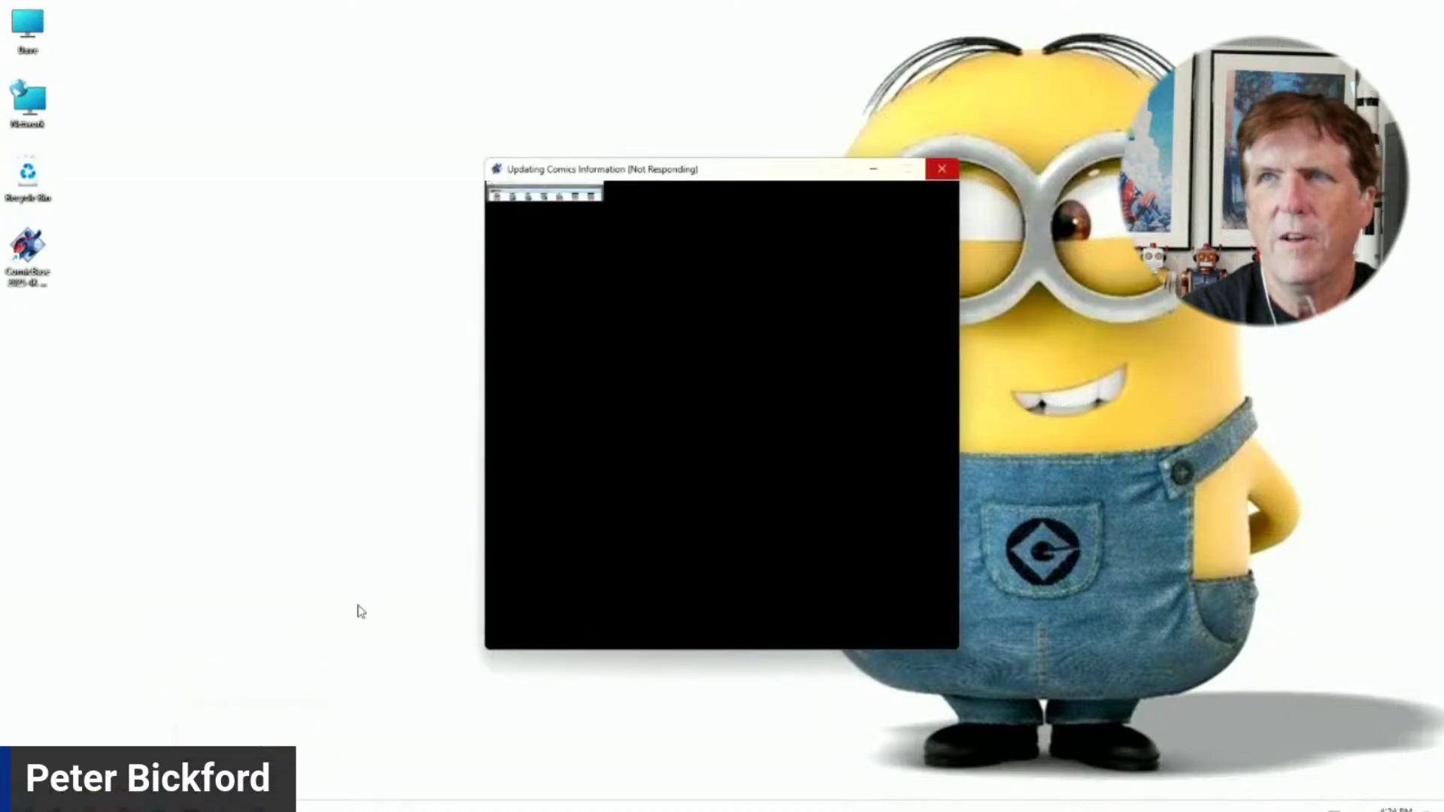
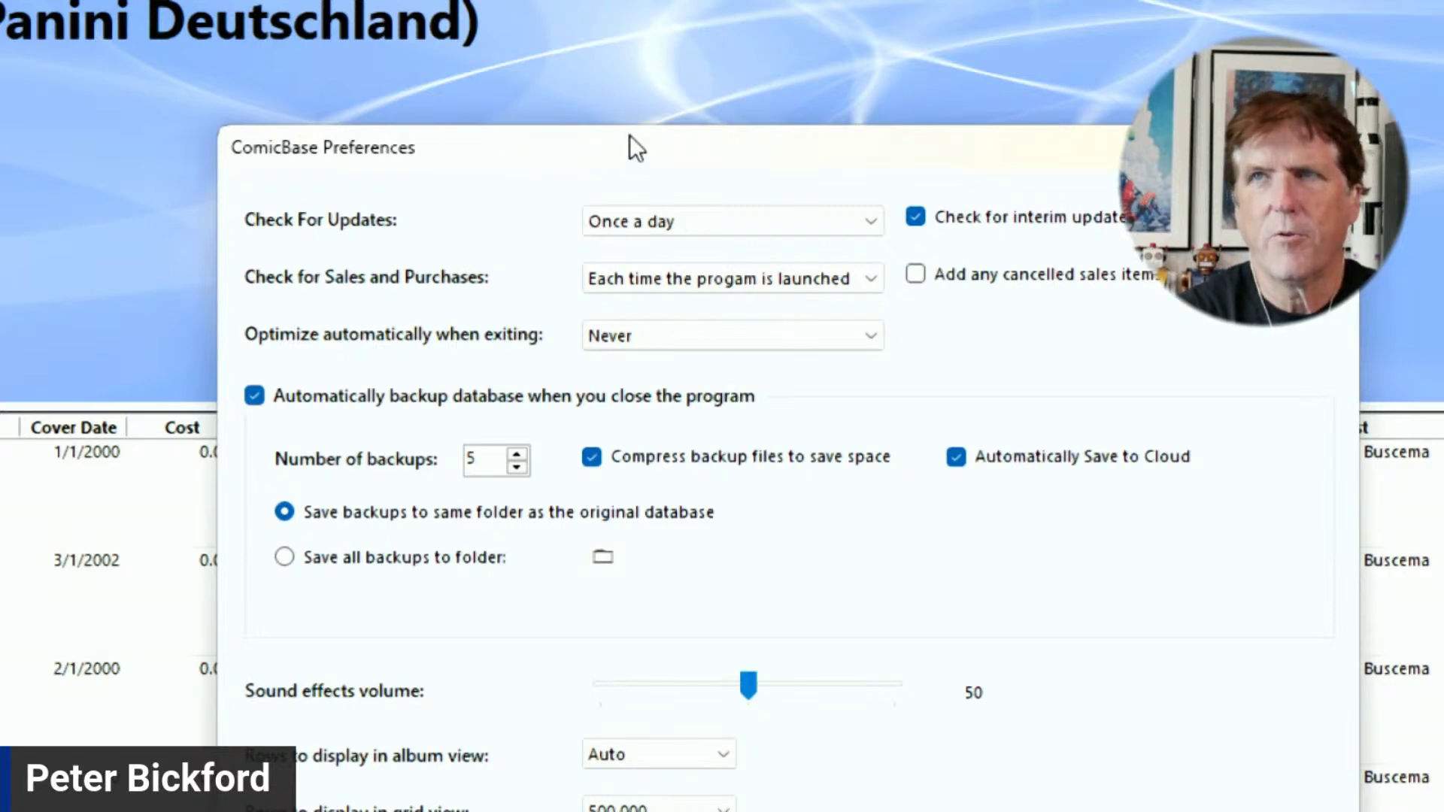
{"action": "left_click_drag", "start_coordinate": [630, 134], "coordinate": [556, 91]}
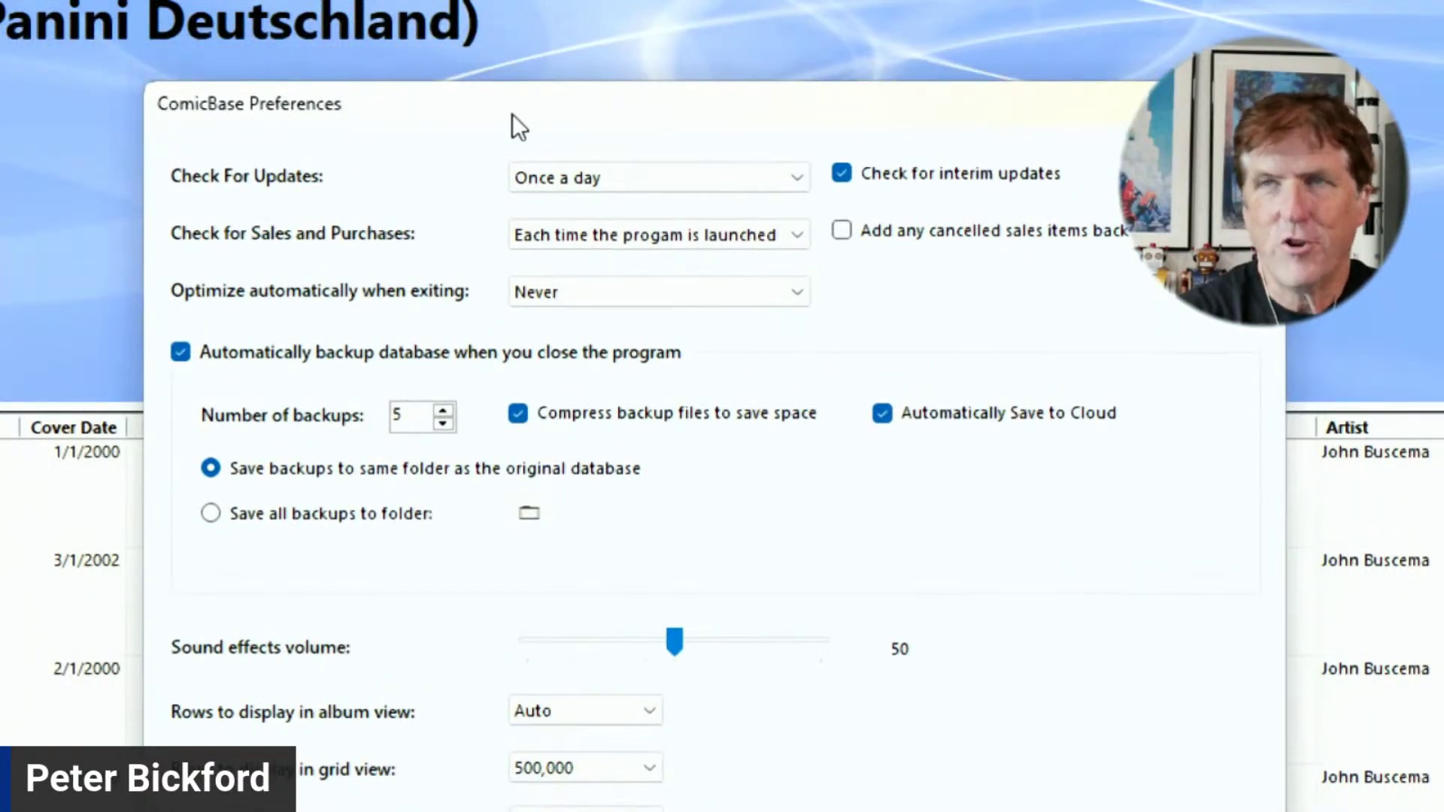
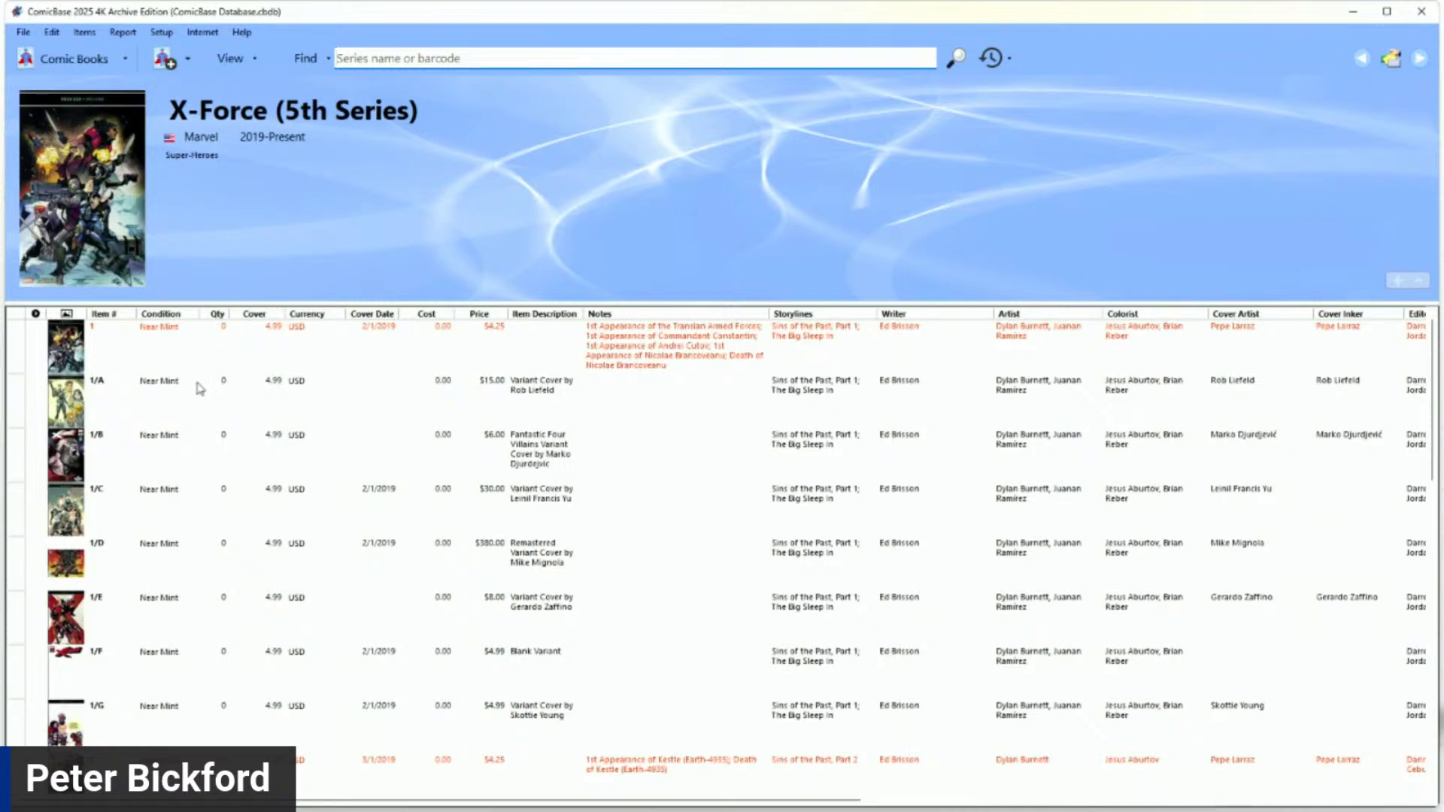
{"action": "scroll", "coordinate": [202, 592], "scroll_direction": "down", "scroll_amount": 1}
{"action": "scroll", "coordinate": [203, 595], "scroll_direction": "down", "scroll_amount": 1}
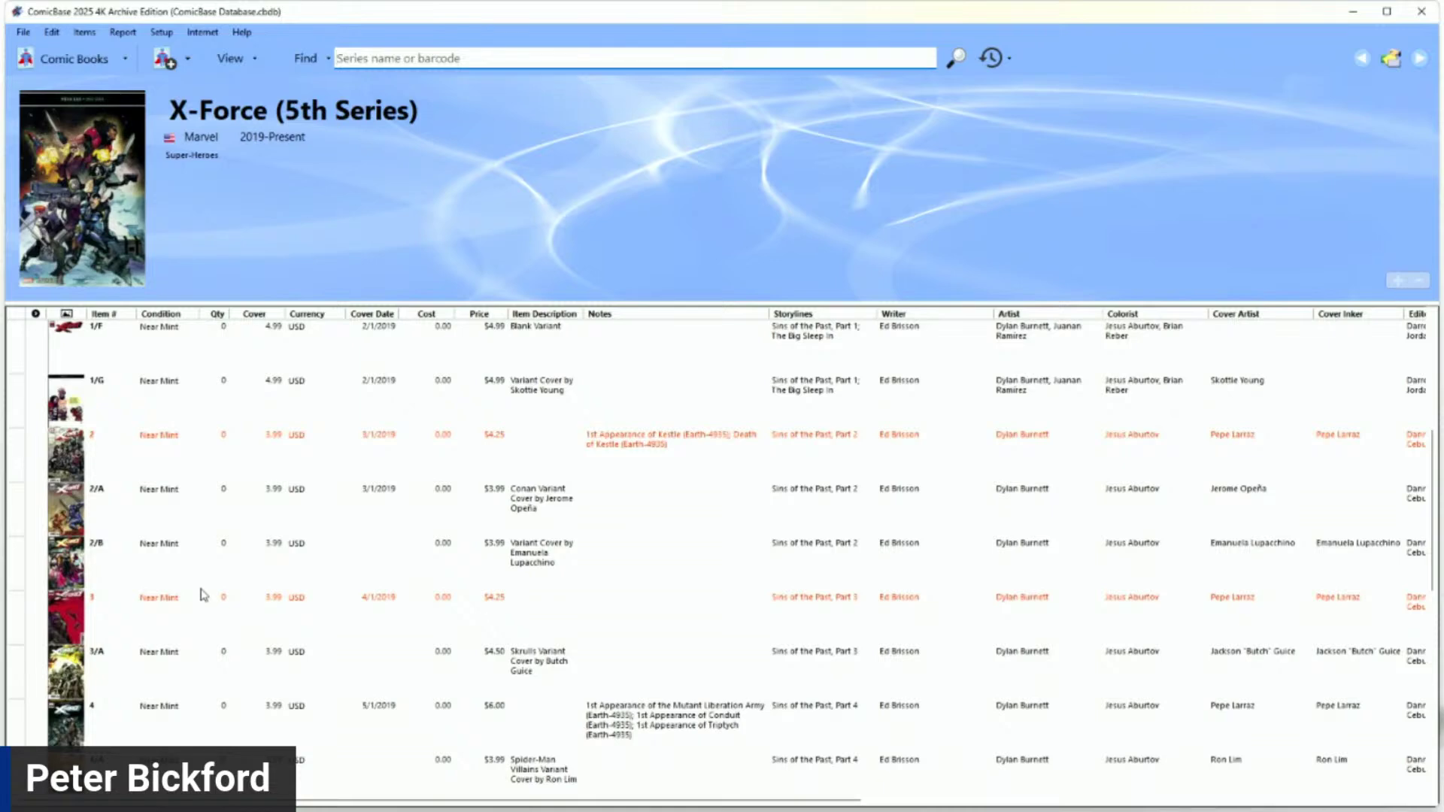
{"action": "scroll", "coordinate": [203, 595], "scroll_direction": "up", "scroll_amount": 1}
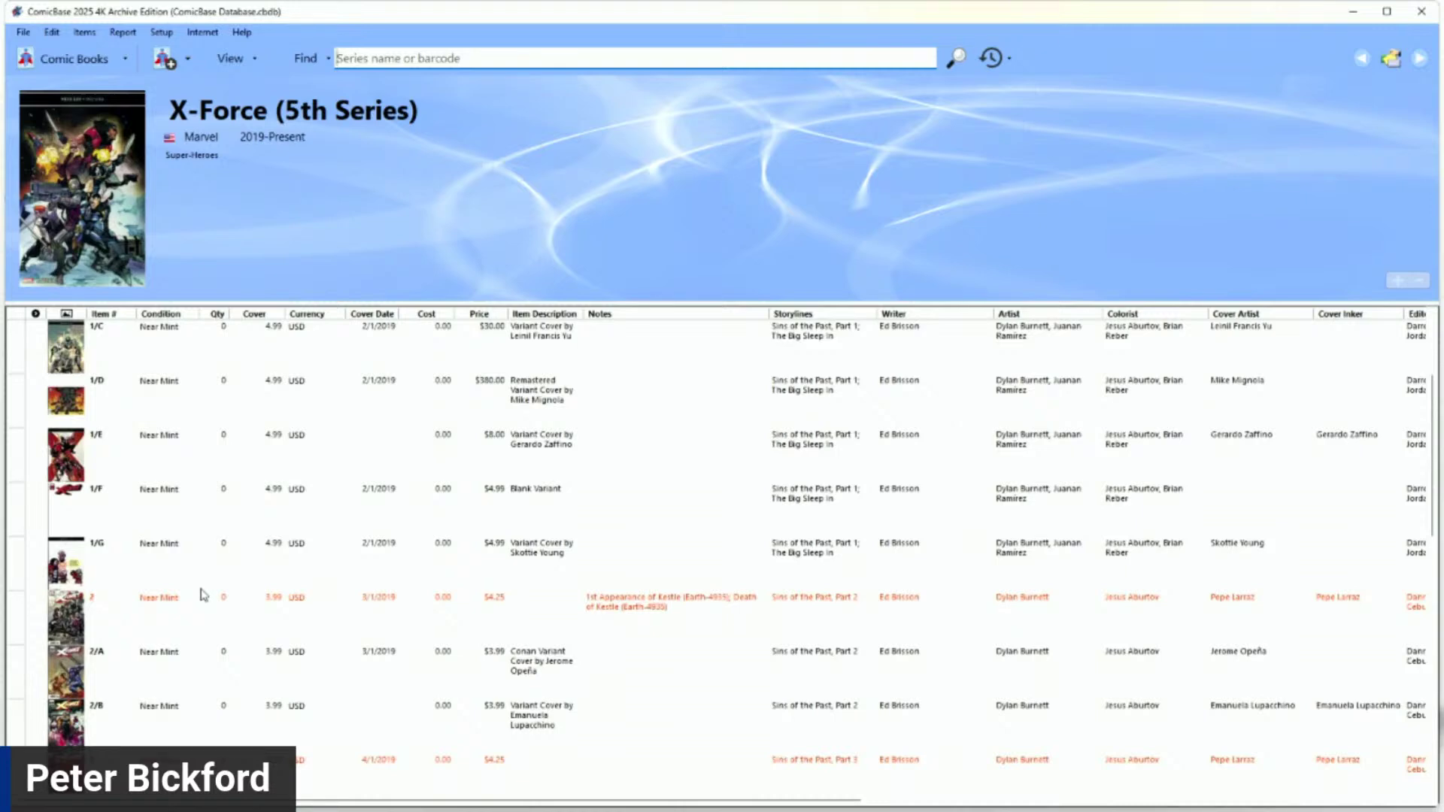
{"action": "scroll", "coordinate": [203, 595], "scroll_direction": "up", "scroll_amount": 1}
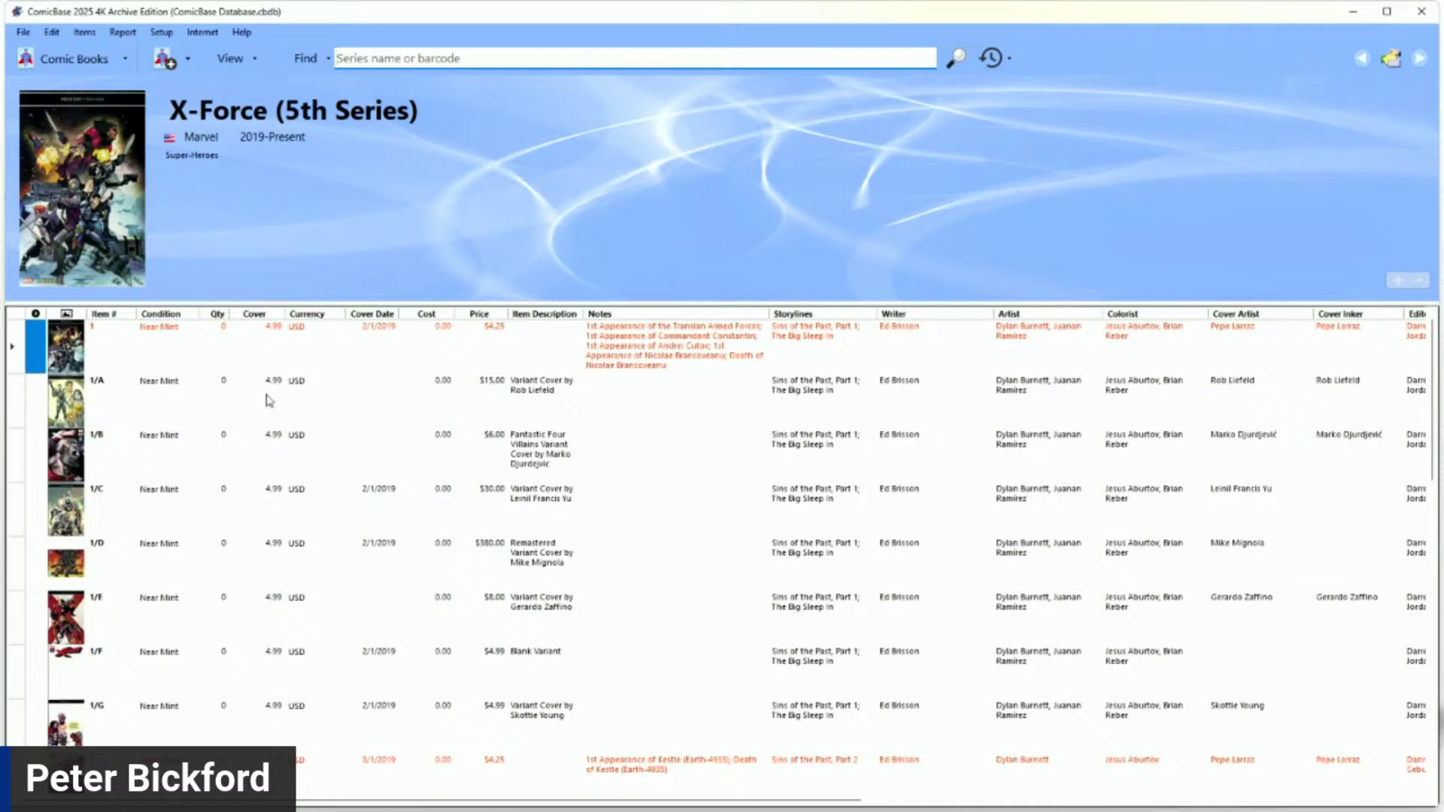
Step: Open the Item Checklists report setup to examine its options, and close it without printing
{"action": "left_click", "coordinate": [27, 33]}
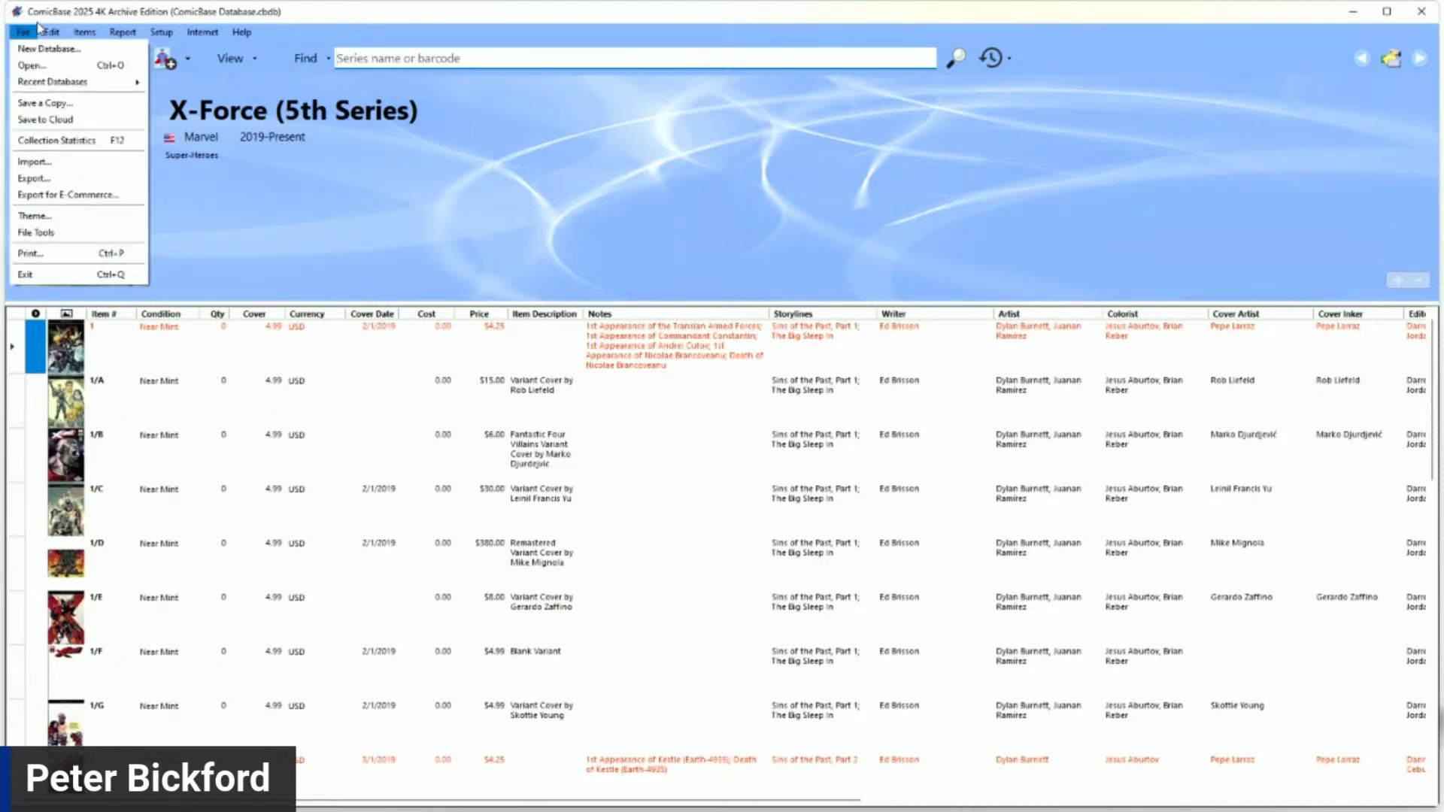
{"action": "left_click", "coordinate": [33, 32]}
{"action": "left_click", "coordinate": [122, 32]}
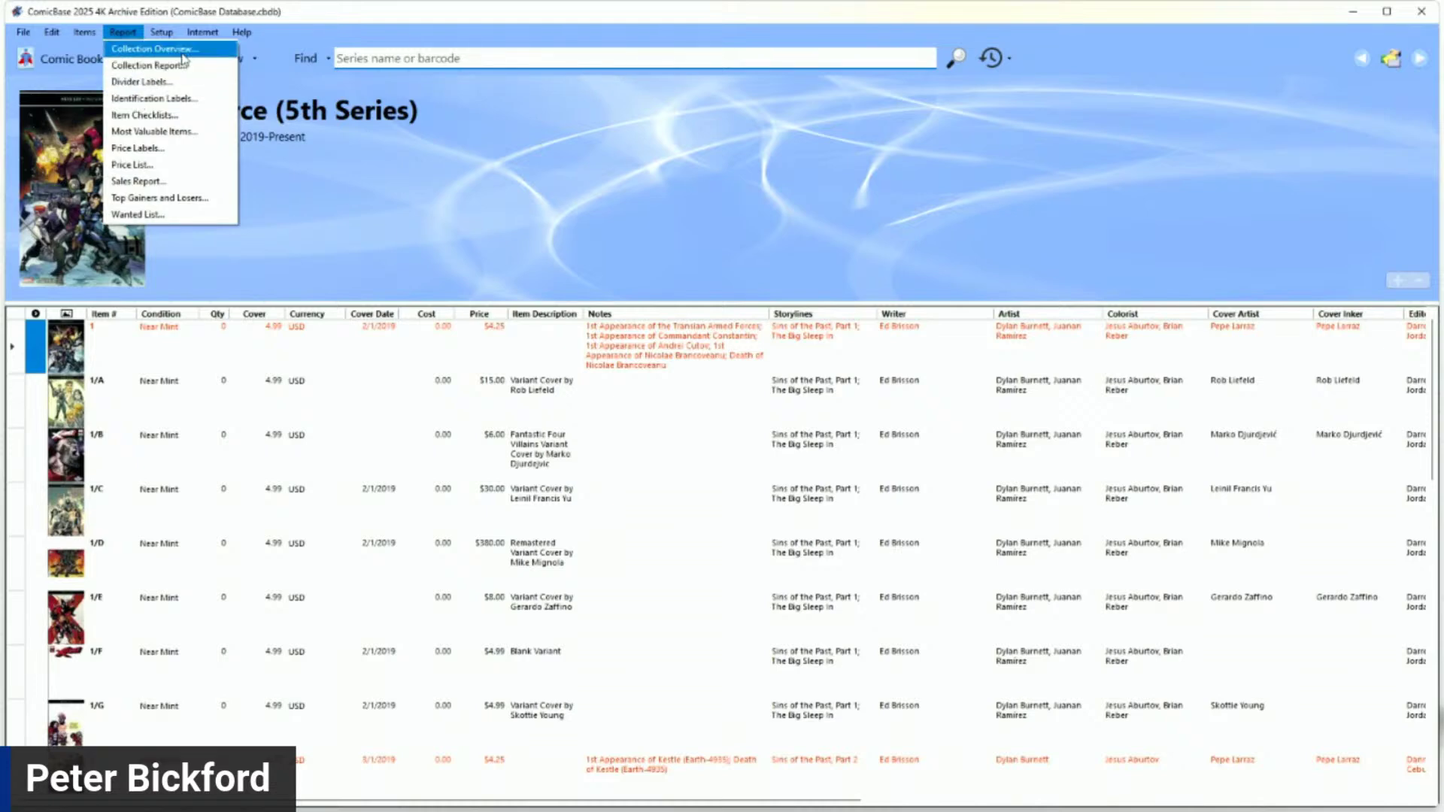
{"action": "left_click", "coordinate": [181, 116]}
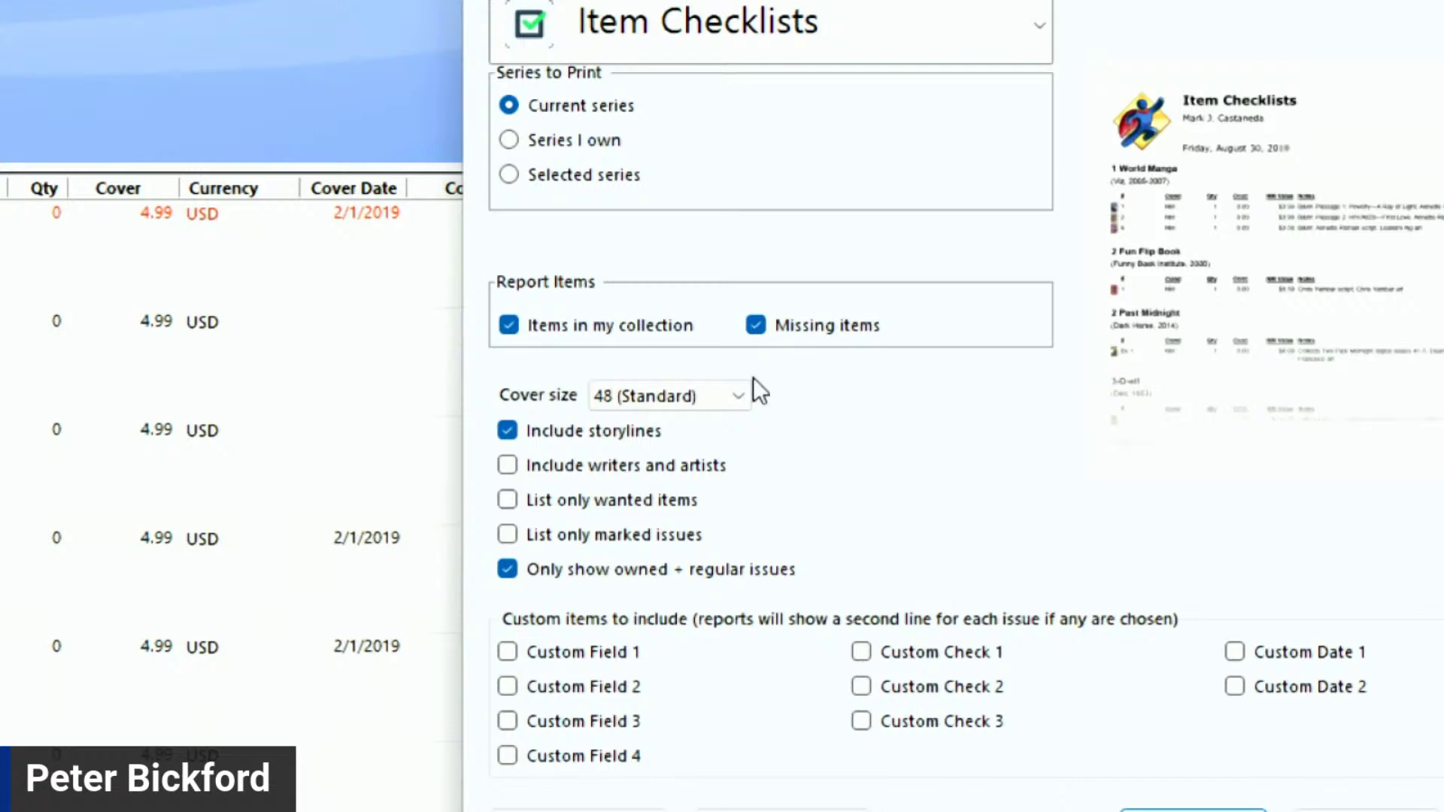
{"action": "key", "text": "Escape"}
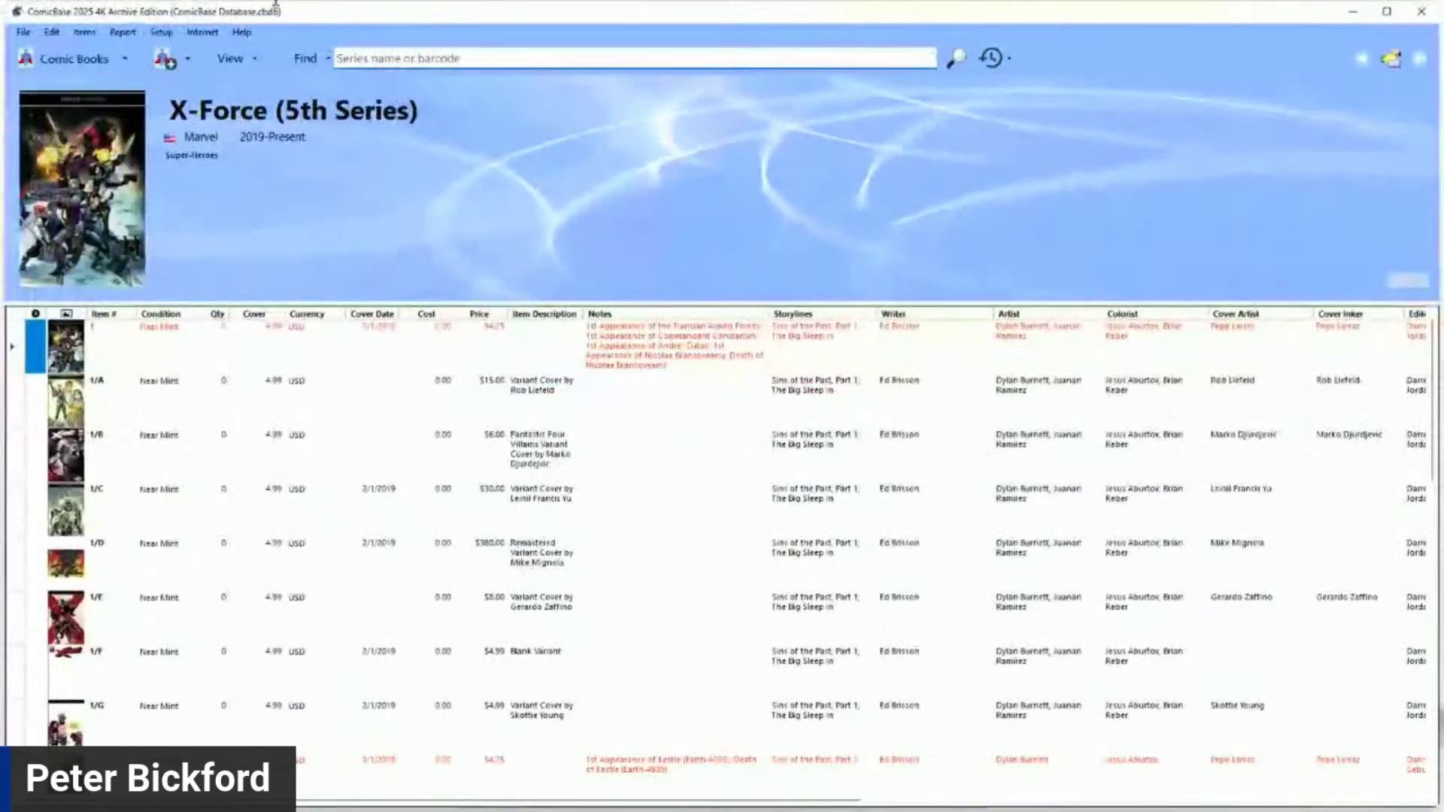
{"action": "left_click", "coordinate": [216, 32]}
{"action": "key", "text": "Escape"}
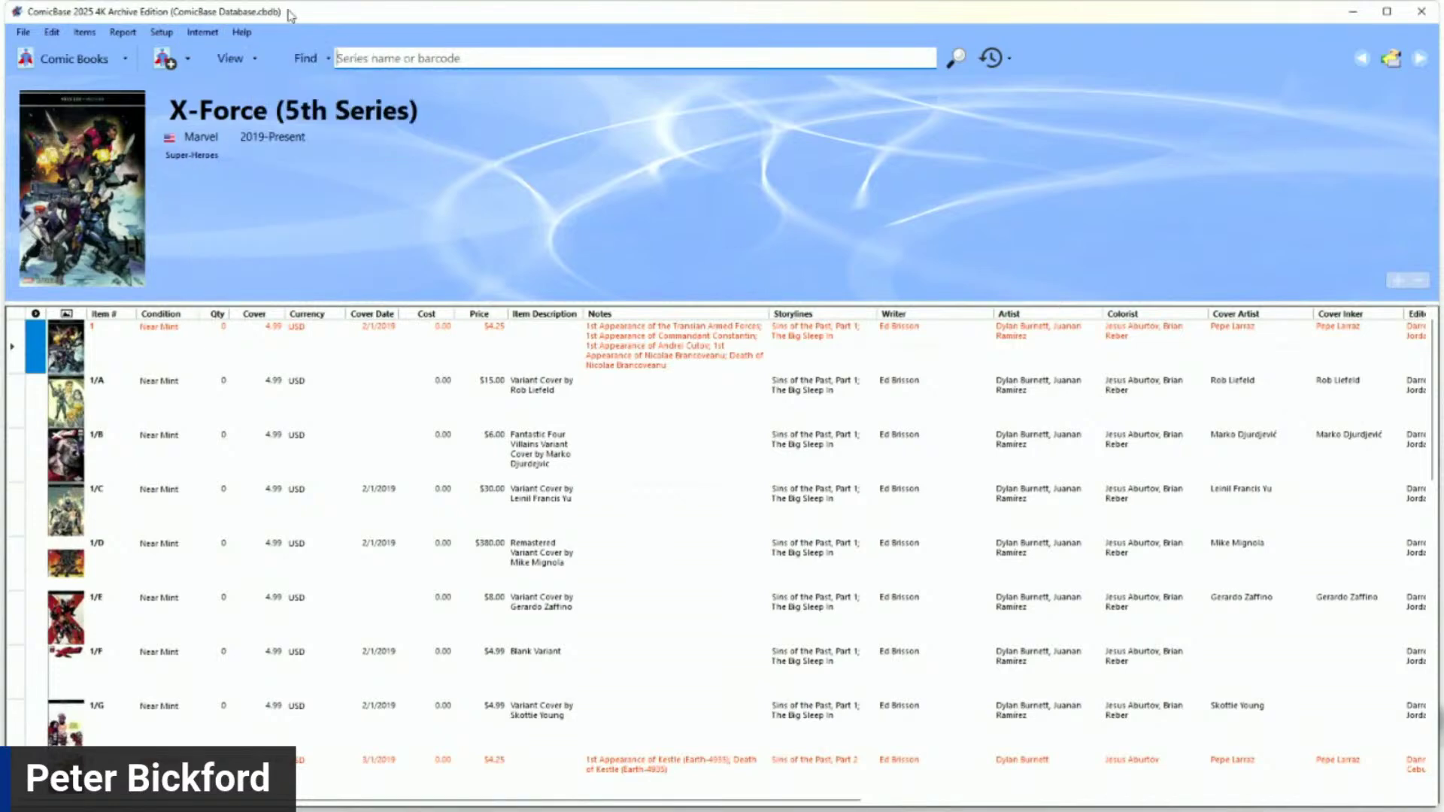
Step: Open the print setup and choose the Collection Overview report
{"action": "key", "text": "ctrl+p"}
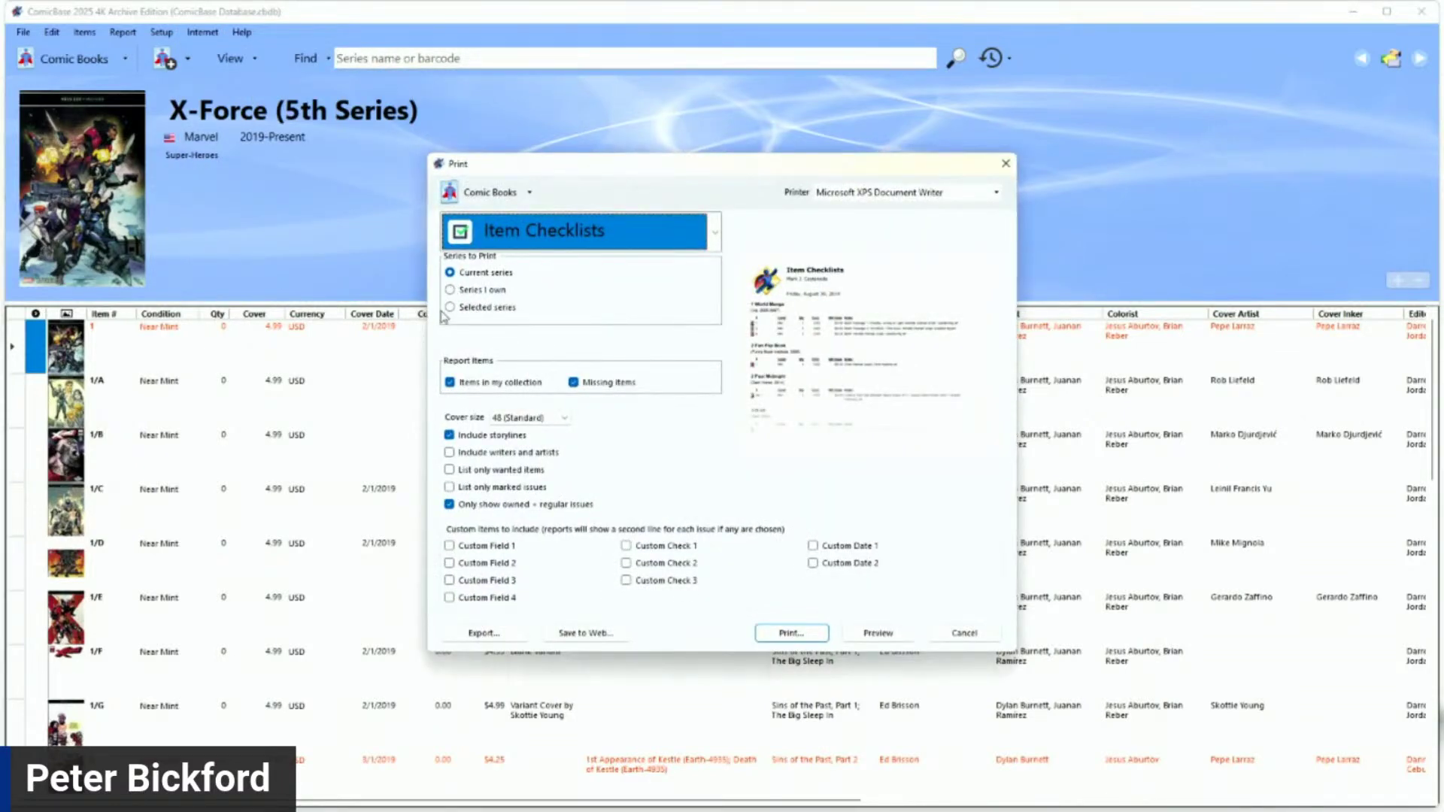
{"action": "left_click", "coordinate": [523, 228]}
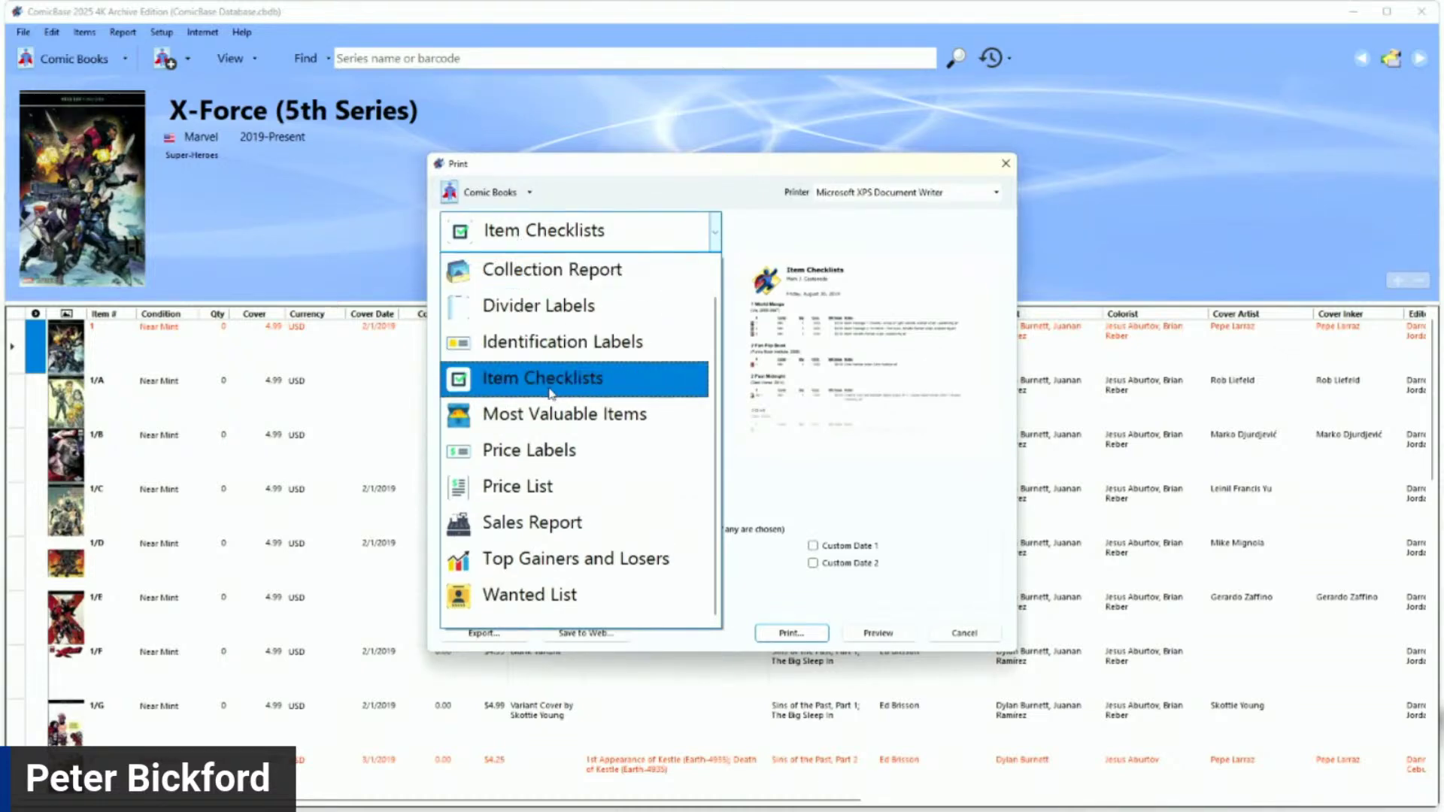
{"action": "scroll", "coordinate": [590, 286], "scroll_direction": "up", "scroll_amount": 1}
{"action": "left_click", "coordinate": [588, 273]}
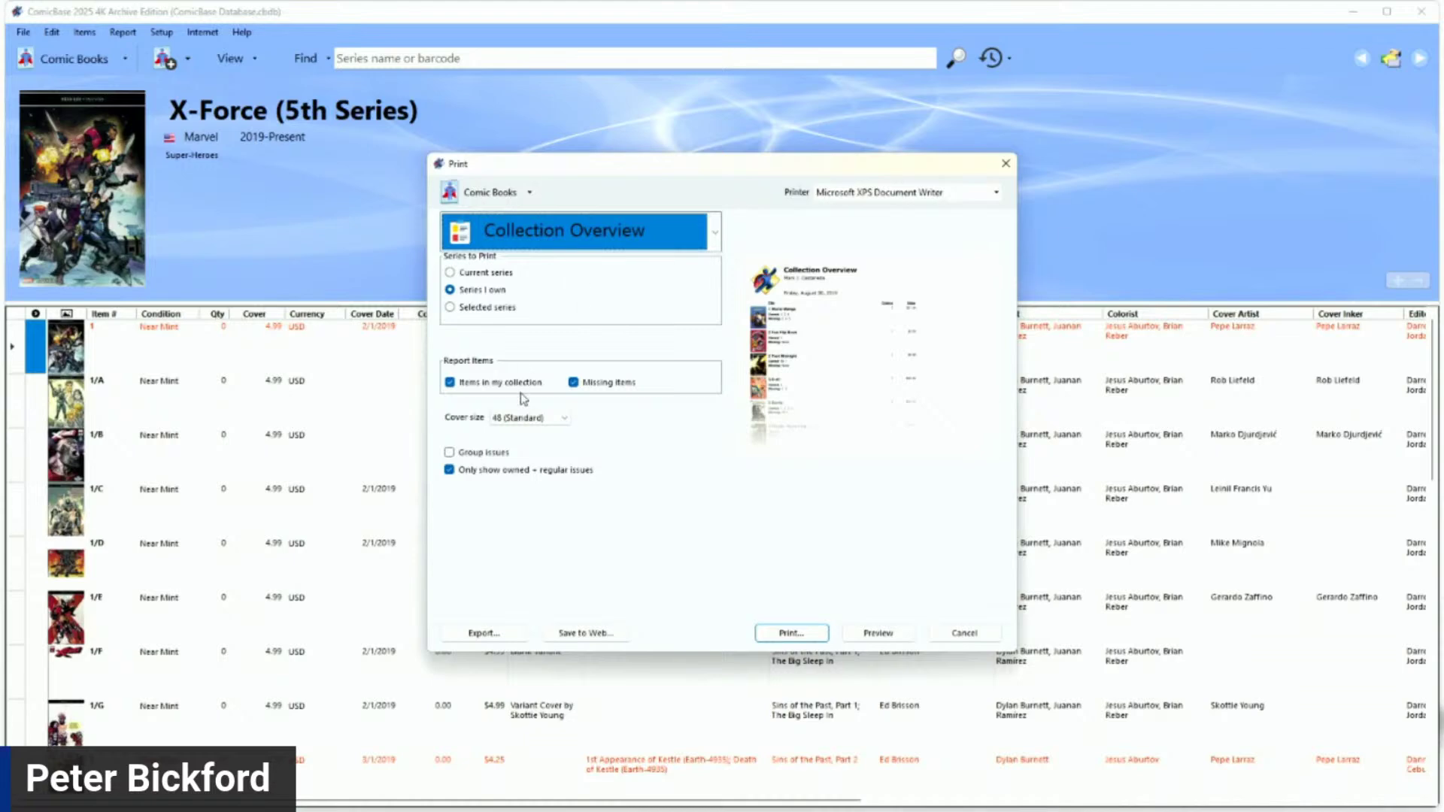
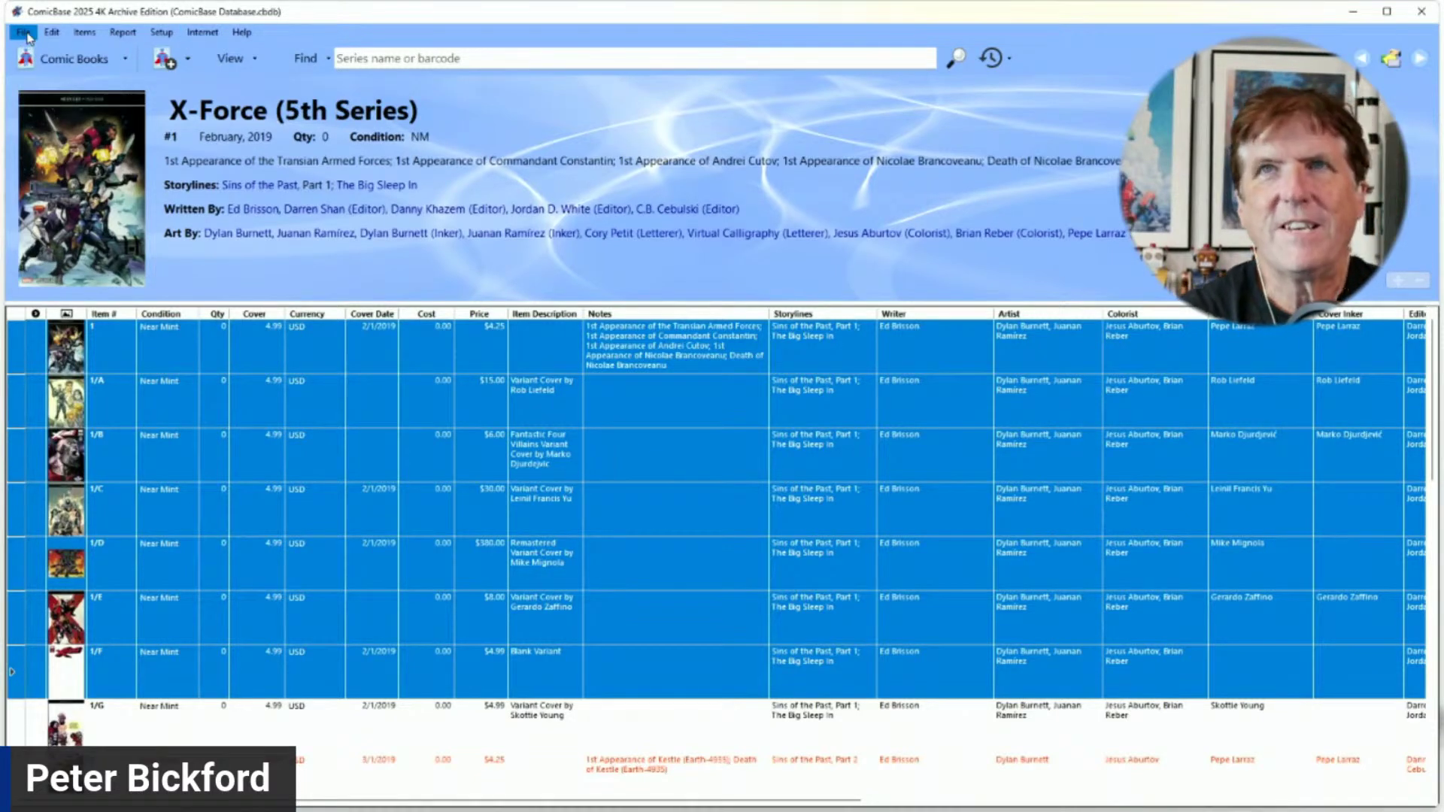
Step: Open the File Tools option for choosing which media types the database includes and examine the choices
{"action": "left_click", "coordinate": [25, 32]}
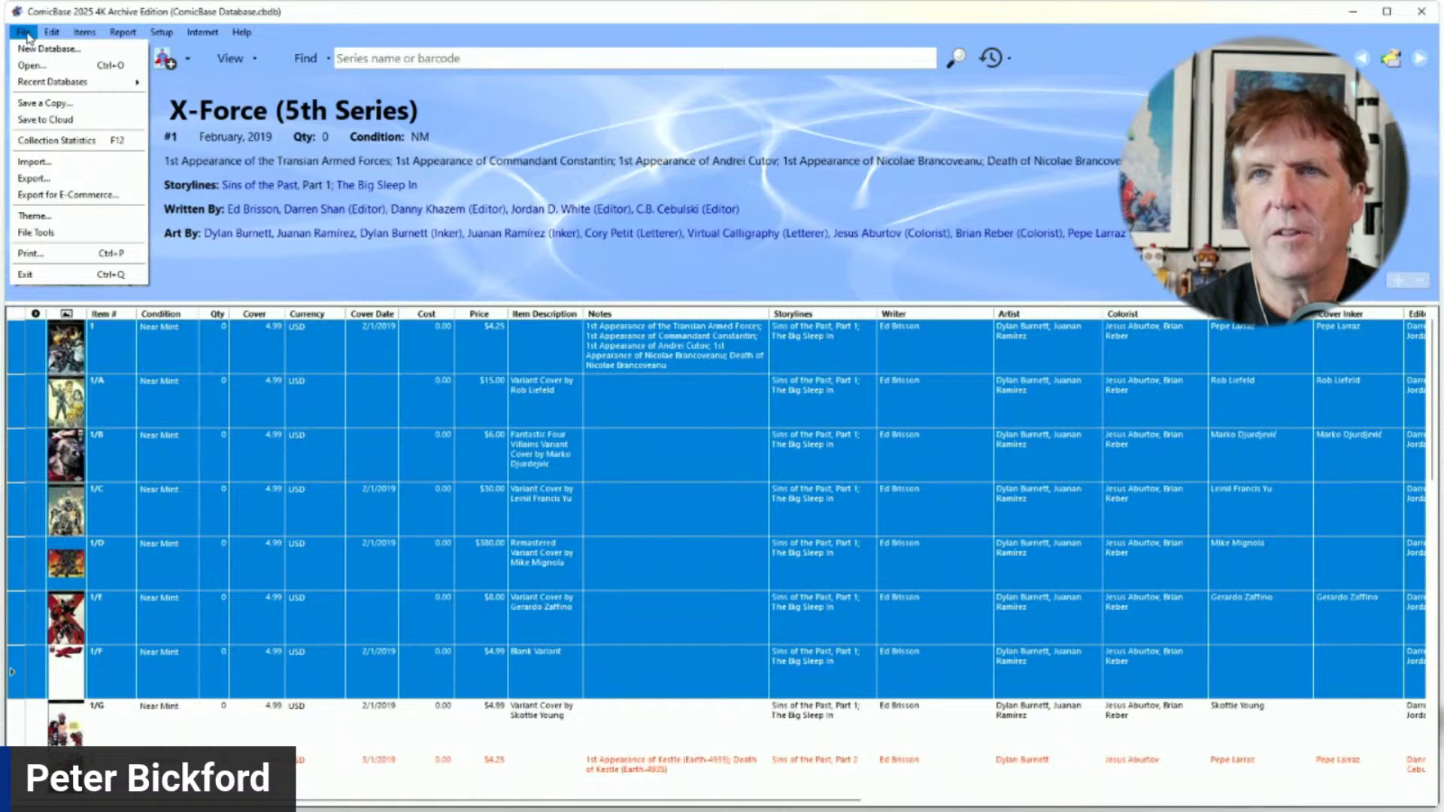
{"action": "left_click", "coordinate": [35, 232]}
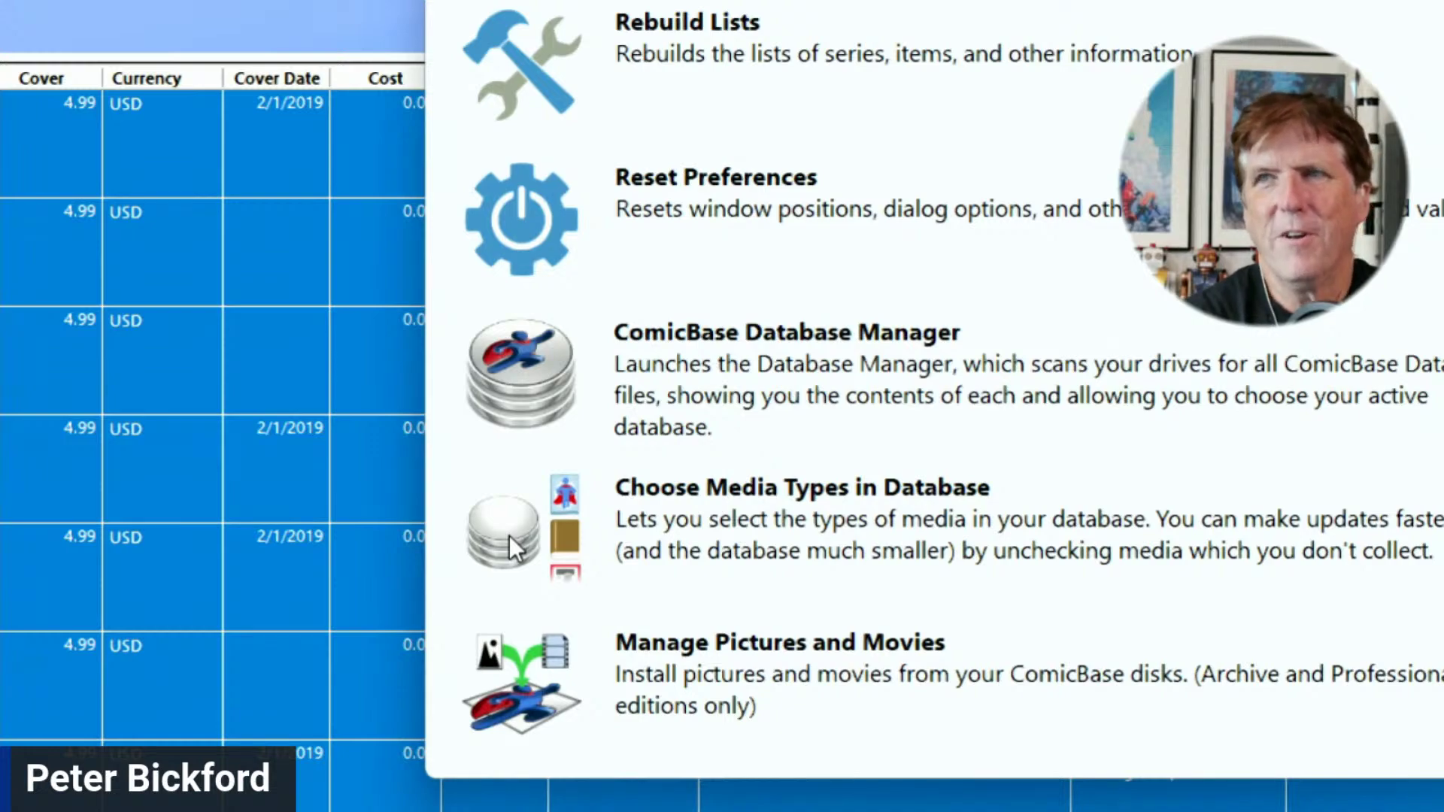
{"action": "left_click", "coordinate": [509, 536]}
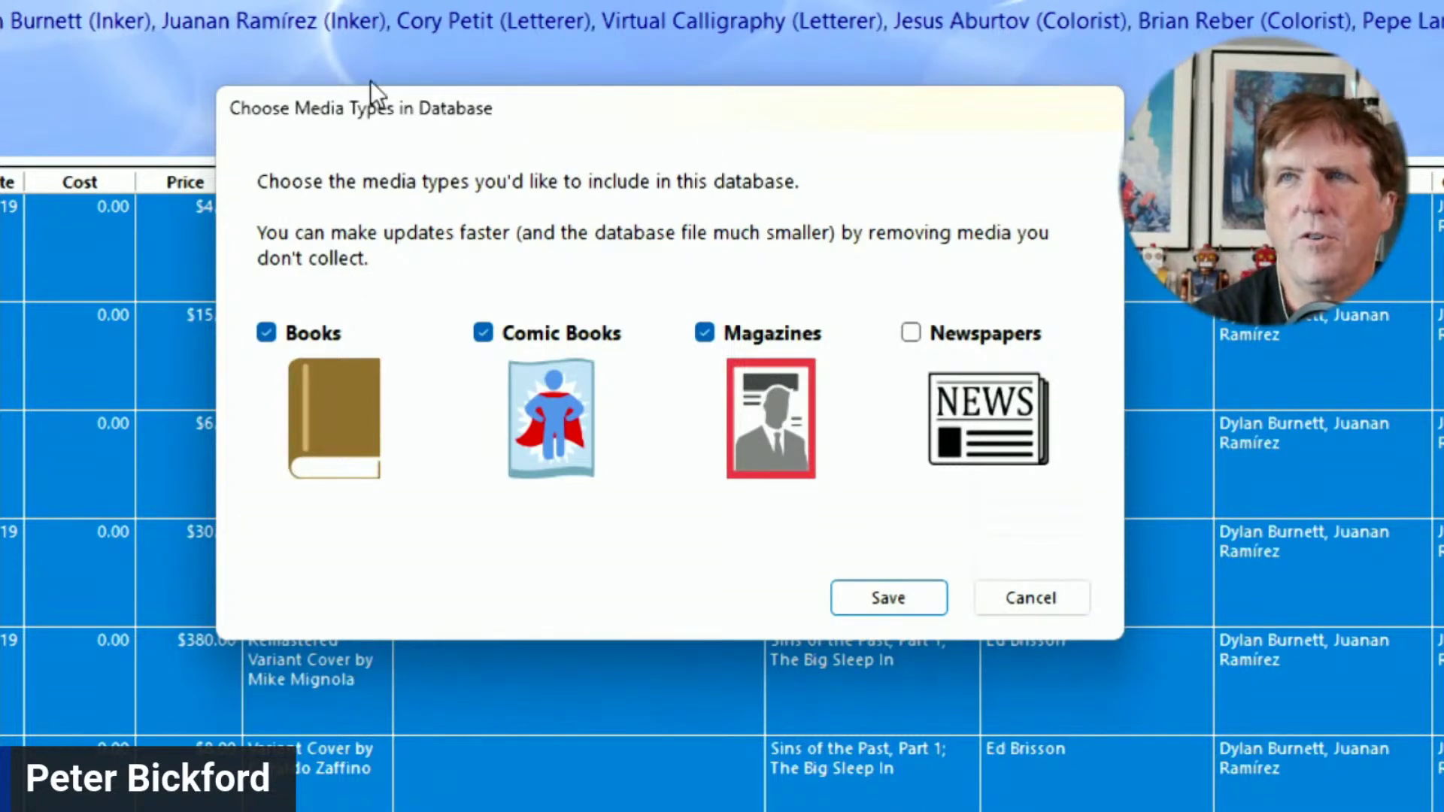
{"action": "mouse_move", "coordinate": [377, 374]}
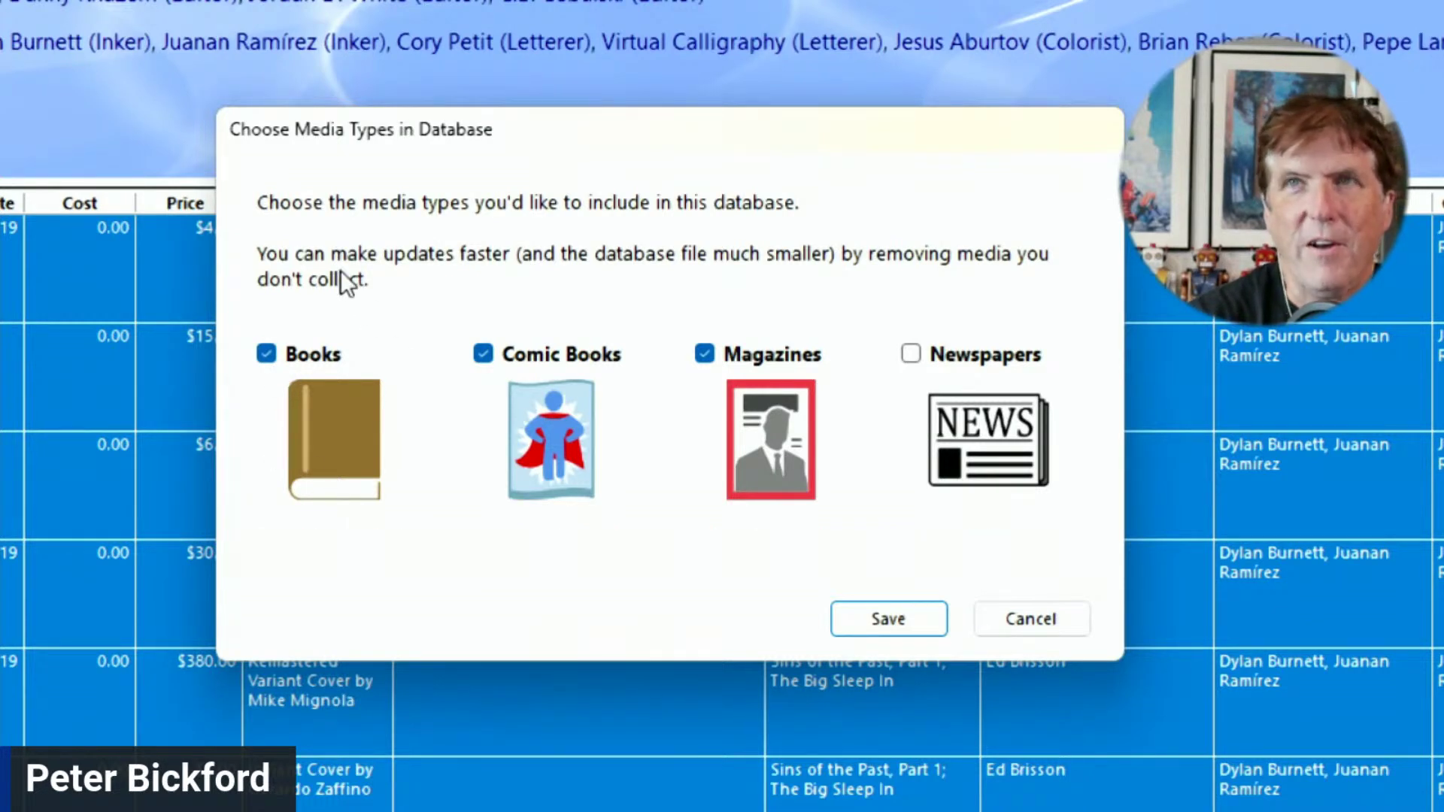
Step: Review the media type descriptions and save the media type selection, declining to remove newspapers that are not in the collection
{"action": "mouse_move", "coordinate": [342, 491]}
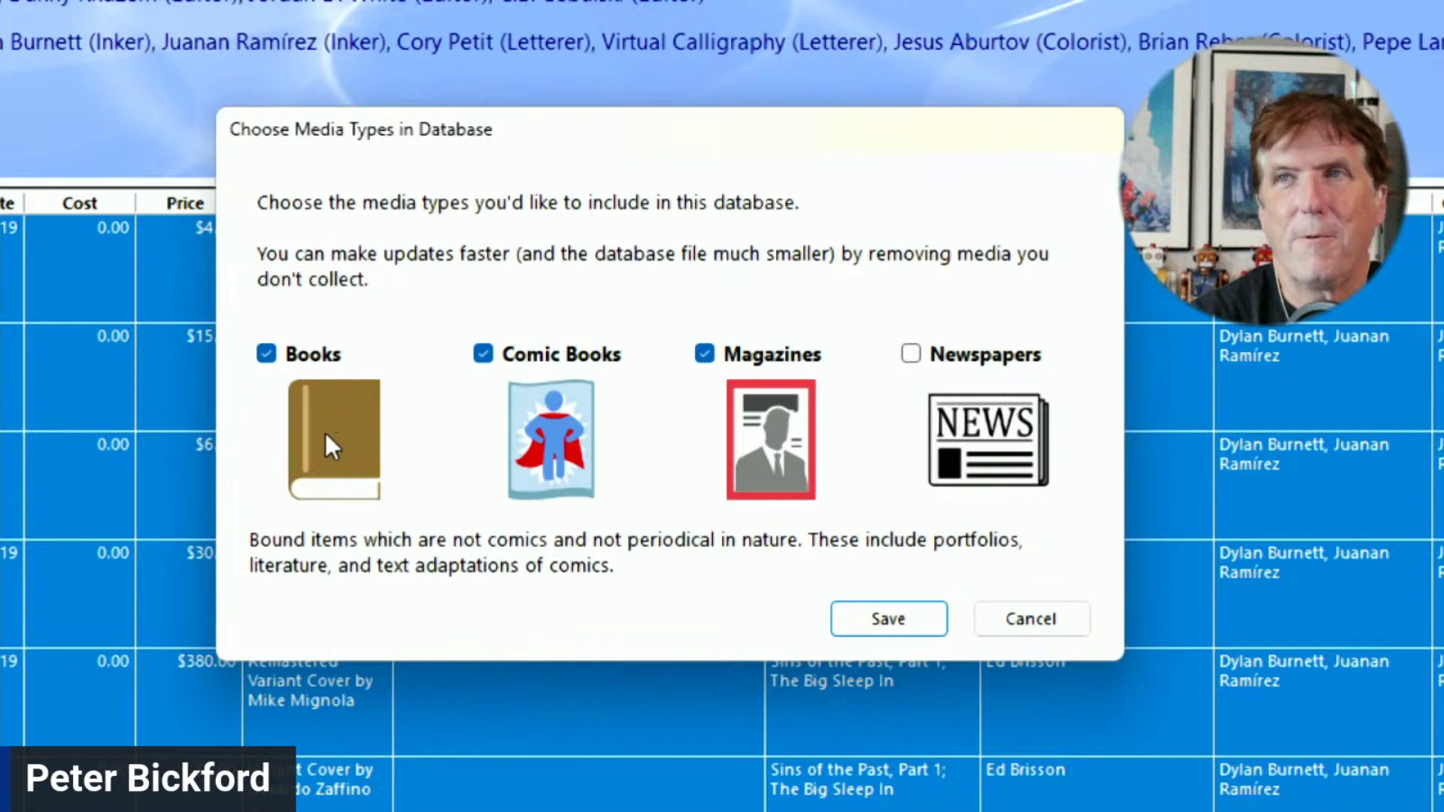
{"action": "mouse_move", "coordinate": [508, 448]}
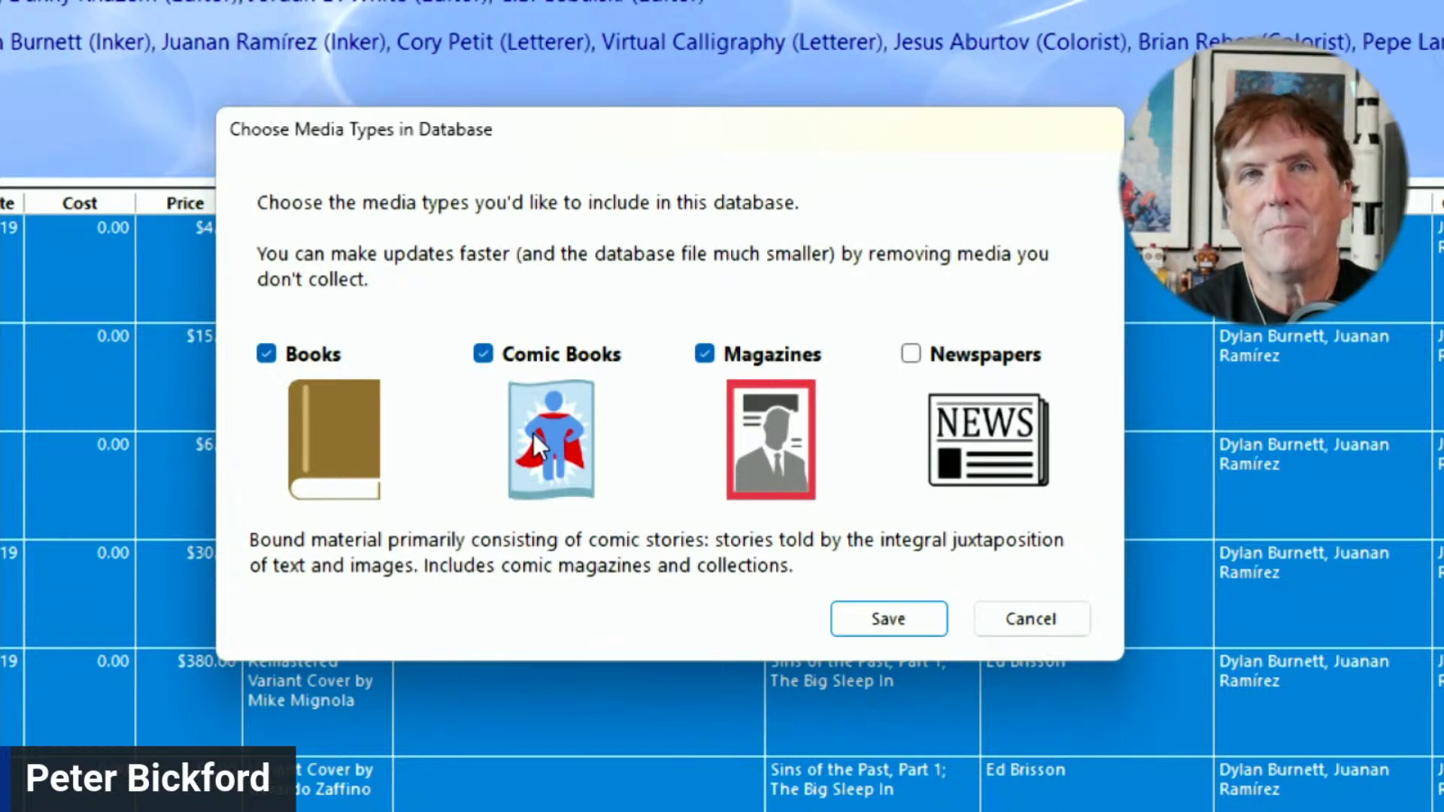
{"action": "mouse_move", "coordinate": [775, 435]}
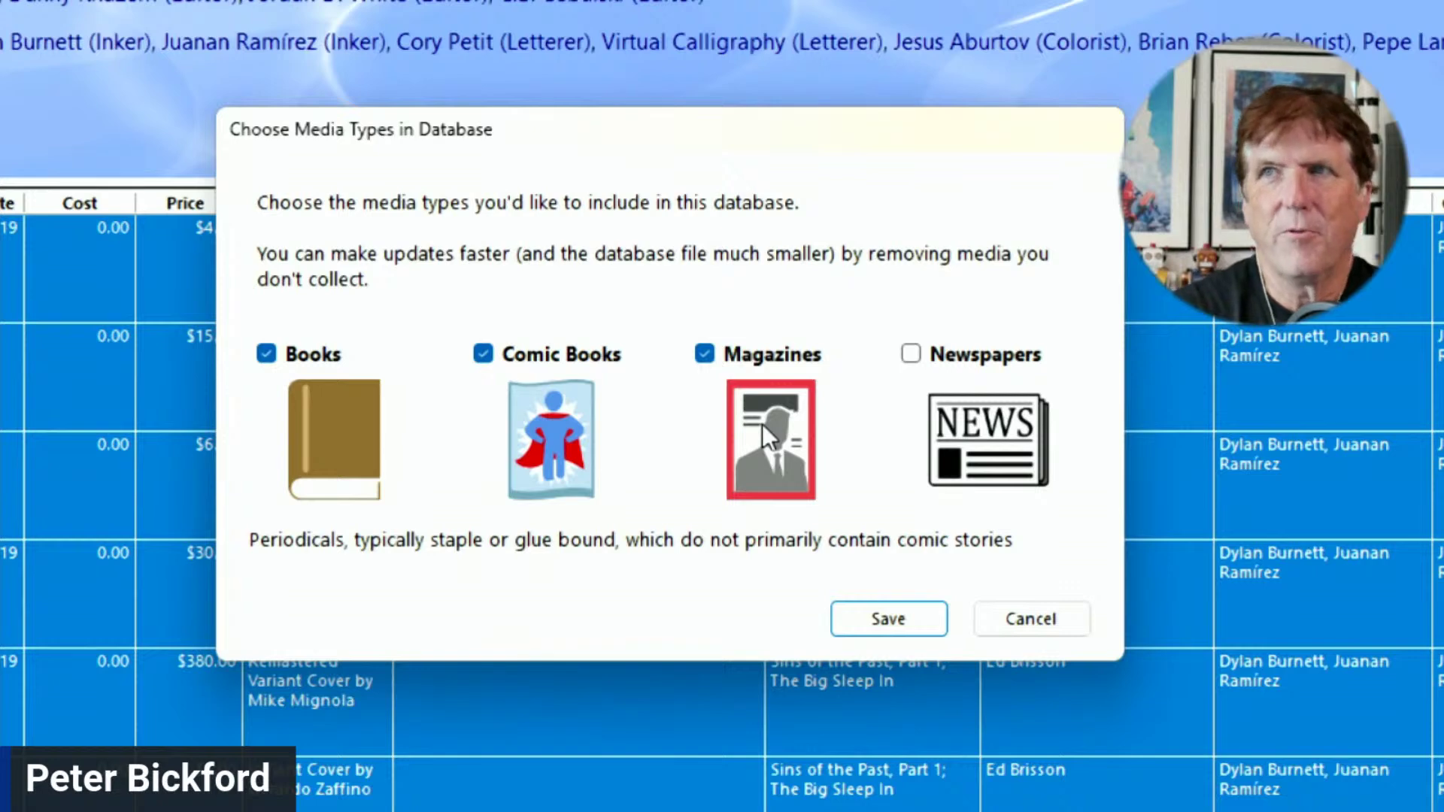
{"action": "mouse_move", "coordinate": [994, 412]}
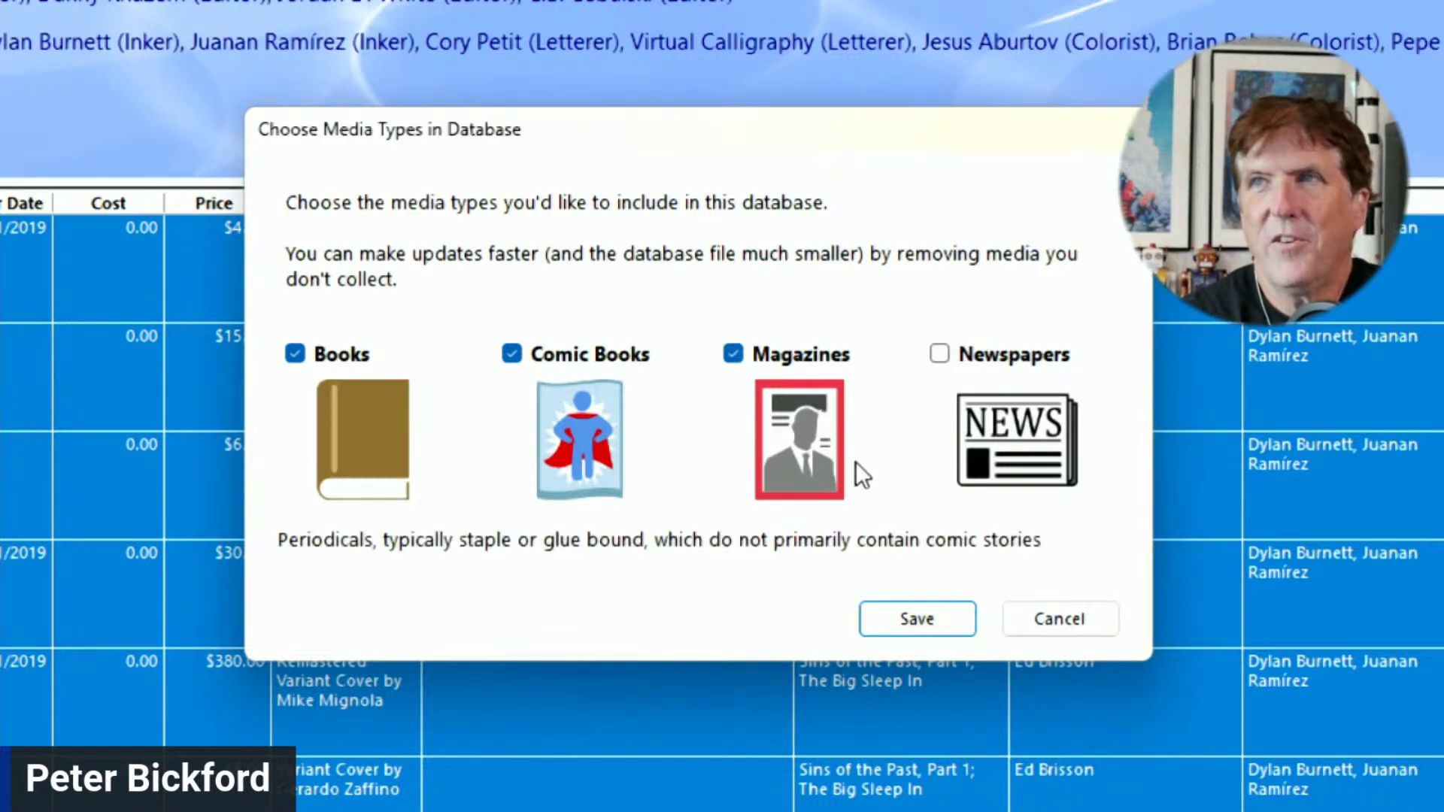
{"action": "left_click", "coordinate": [927, 619]}
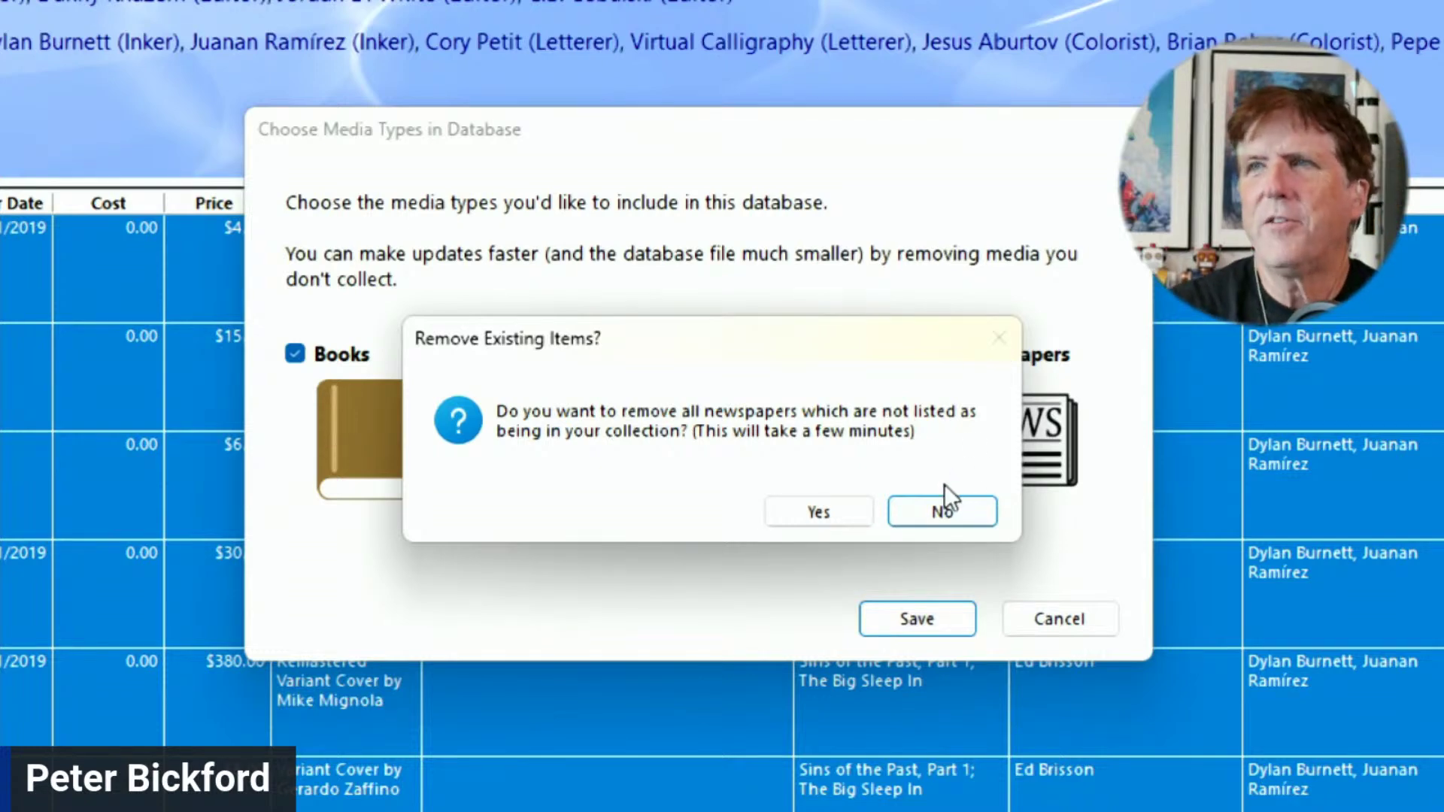
{"action": "left_click", "coordinate": [964, 519]}
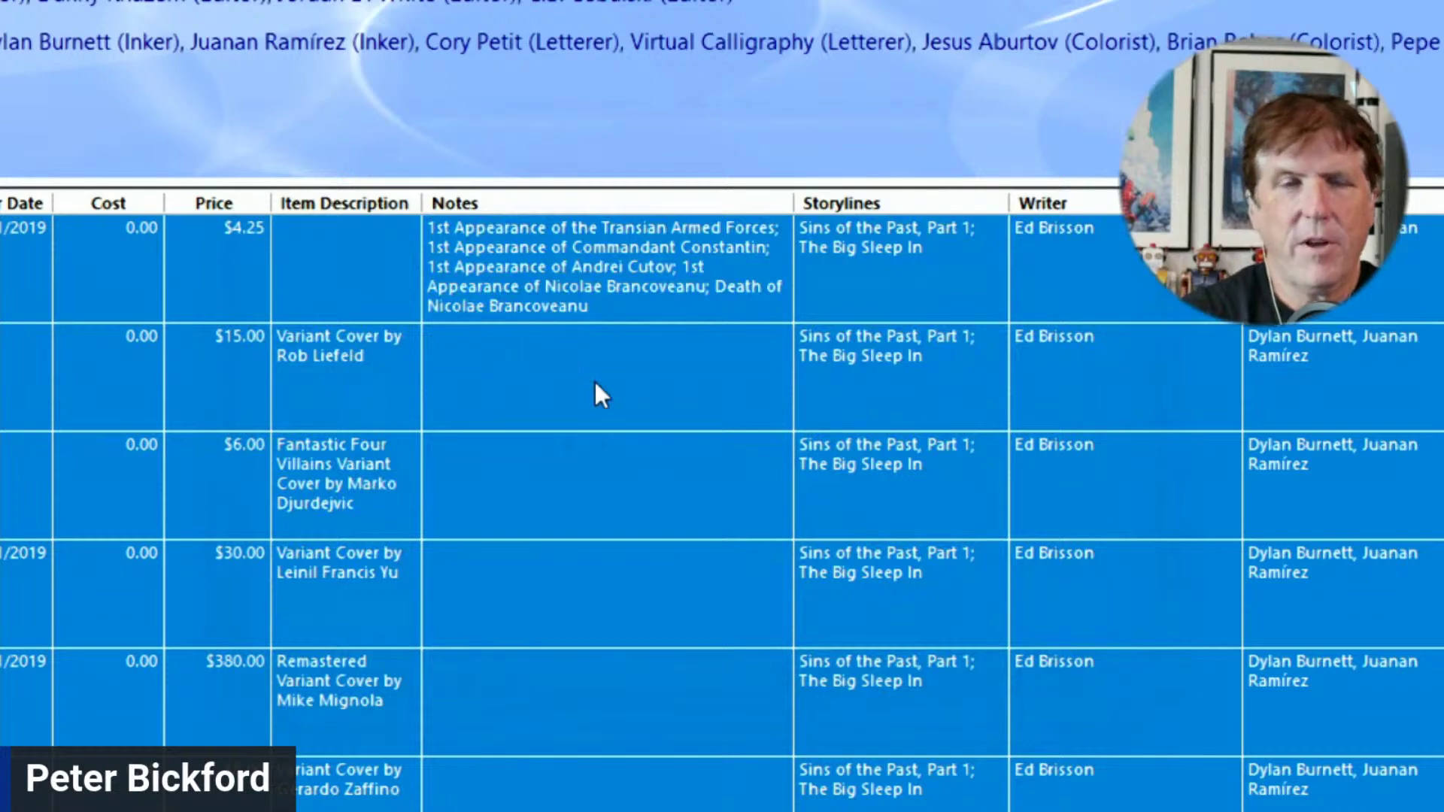
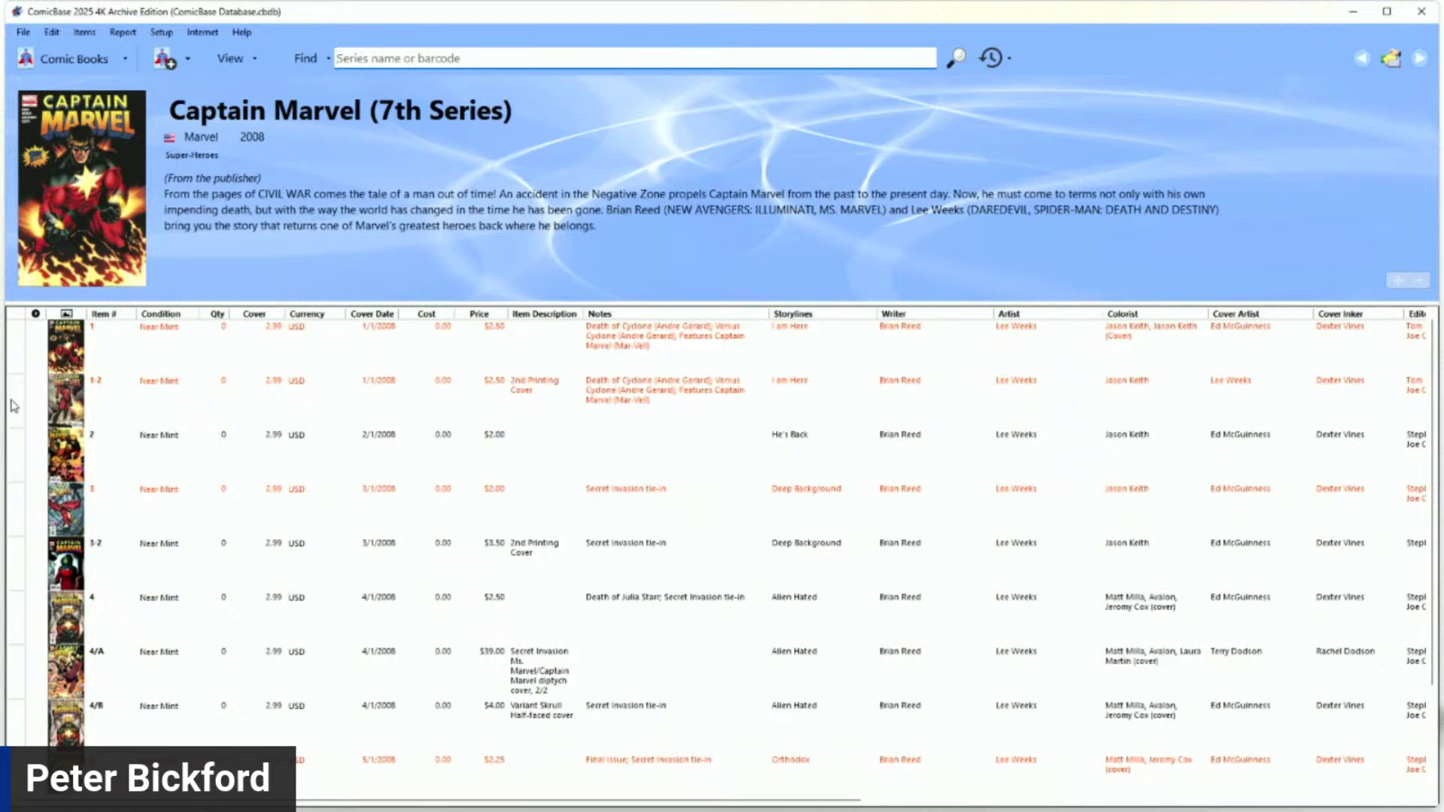
Step: Set the quantity of Captain Marvel (7th Series) items 1 through 3-2 to 1
{"action": "left_click", "coordinate": [12, 461]}
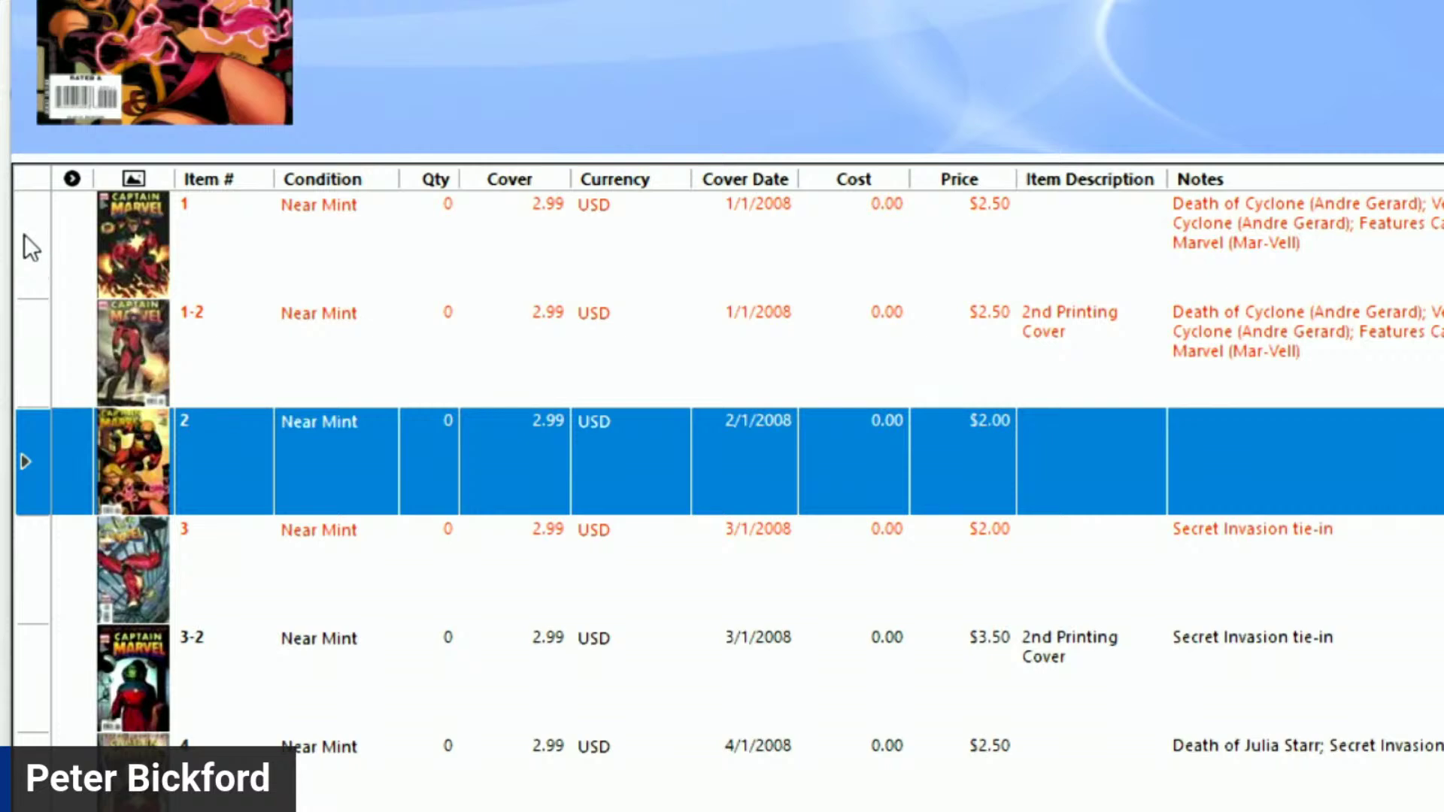
{"action": "left_click_drag", "start_coordinate": [17, 236], "coordinate": [74, 660]}
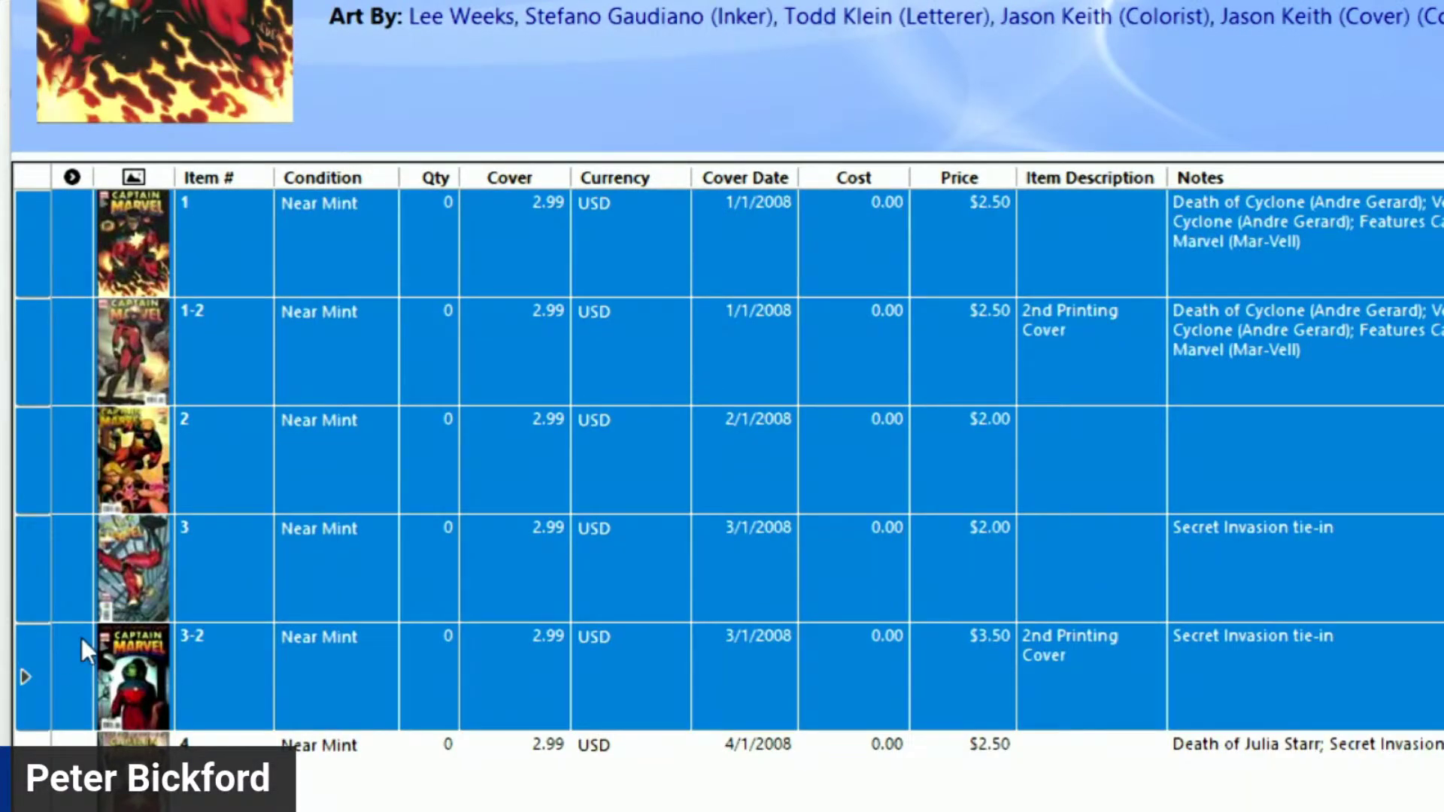
{"action": "key", "text": "plus"}
{"action": "key", "text": "plus"}
{"action": "key", "text": "plus"}
{"action": "key", "text": "9"}
{"action": "key", "text": "1"}
Step: Set the quantity of only items 1, 2 and 3 to 0 by selecting them as a non-contiguous group
{"action": "left_click", "coordinate": [38, 272]}
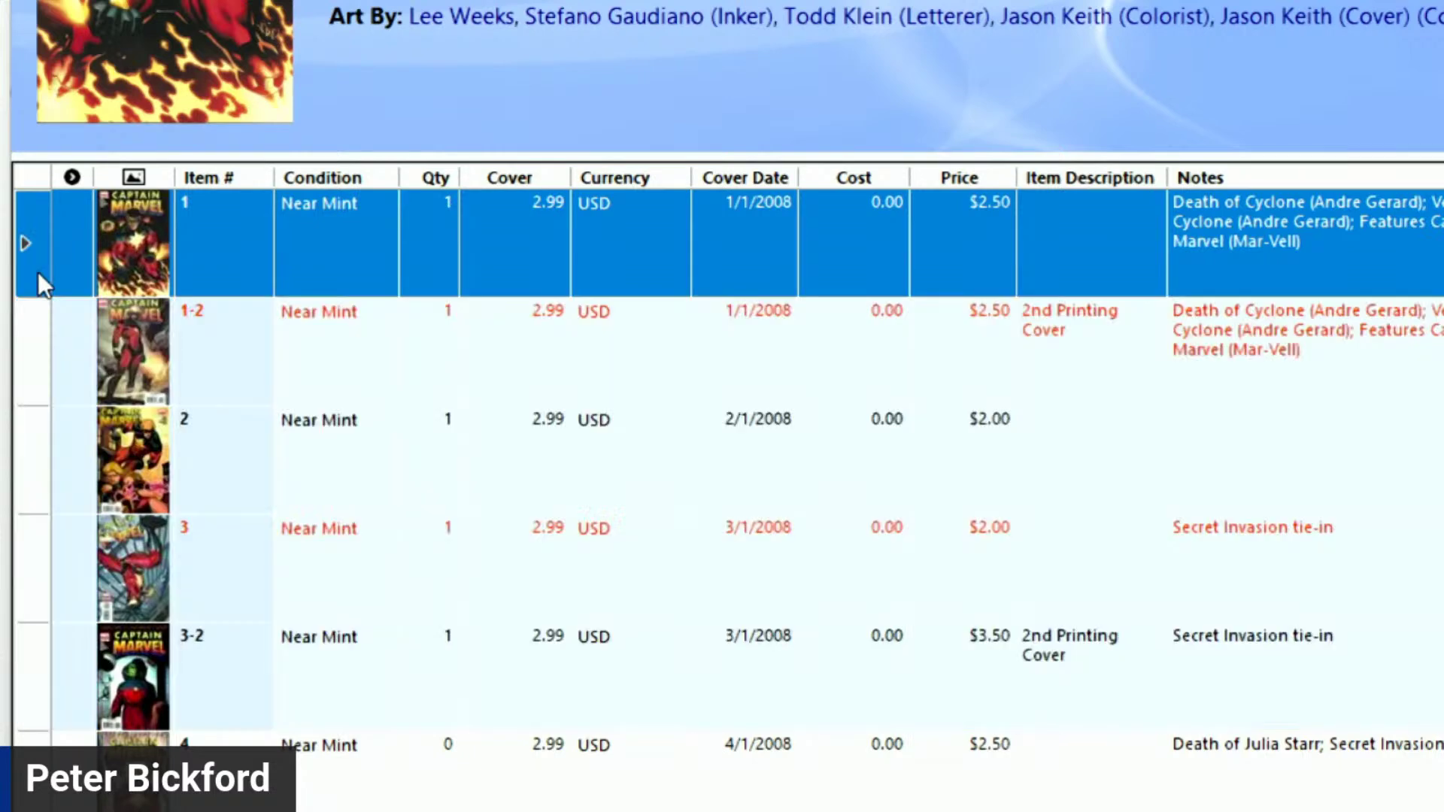
{"action": "left_click", "coordinate": [21, 451], "text": "ctrl"}
{"action": "left_click", "coordinate": [23, 538], "text": "ctrl"}
{"action": "key", "text": "0"}
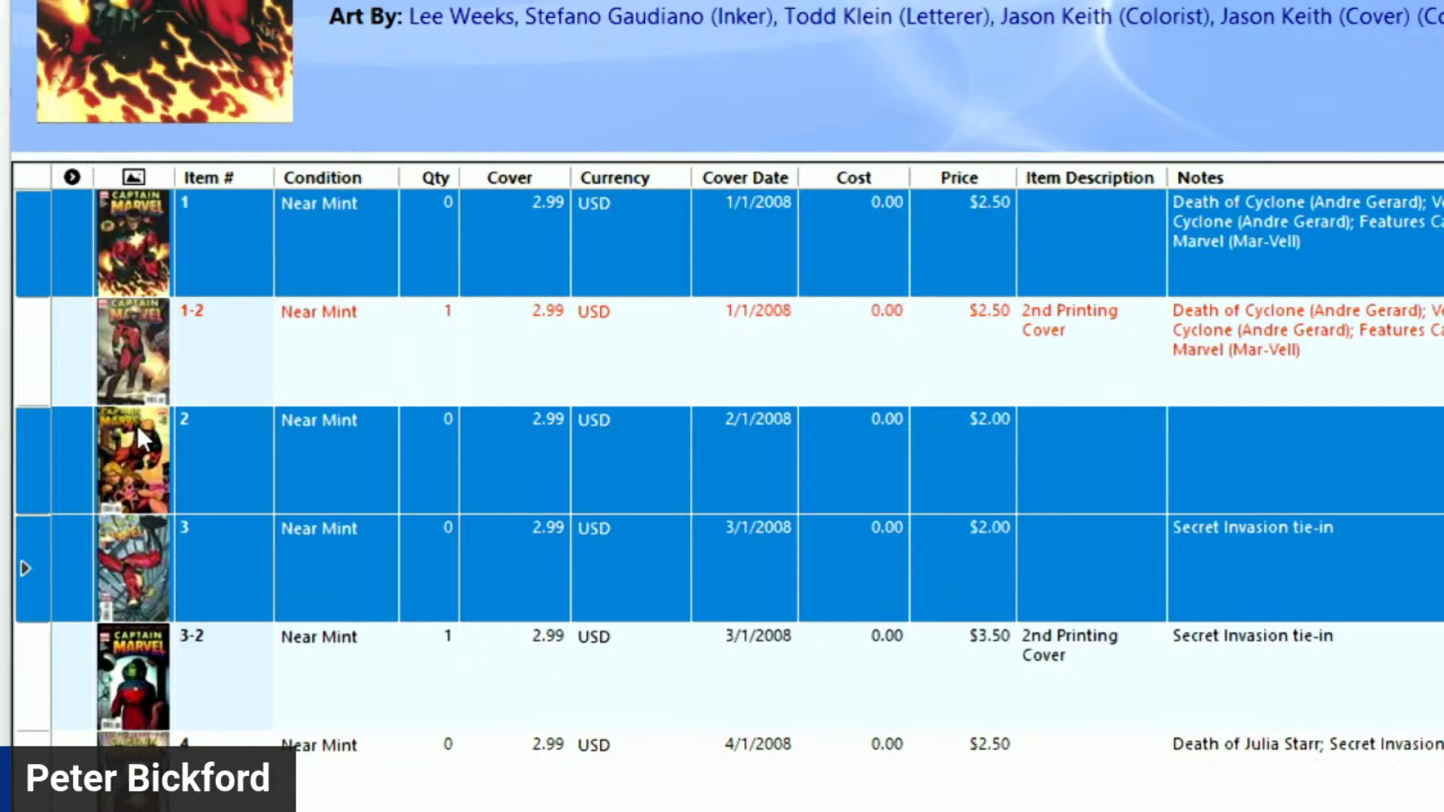
Step: Raise the quantity of all items from 1 through 3-2 by one copy each, stepping it up and back down
{"action": "left_click", "coordinate": [36, 370]}
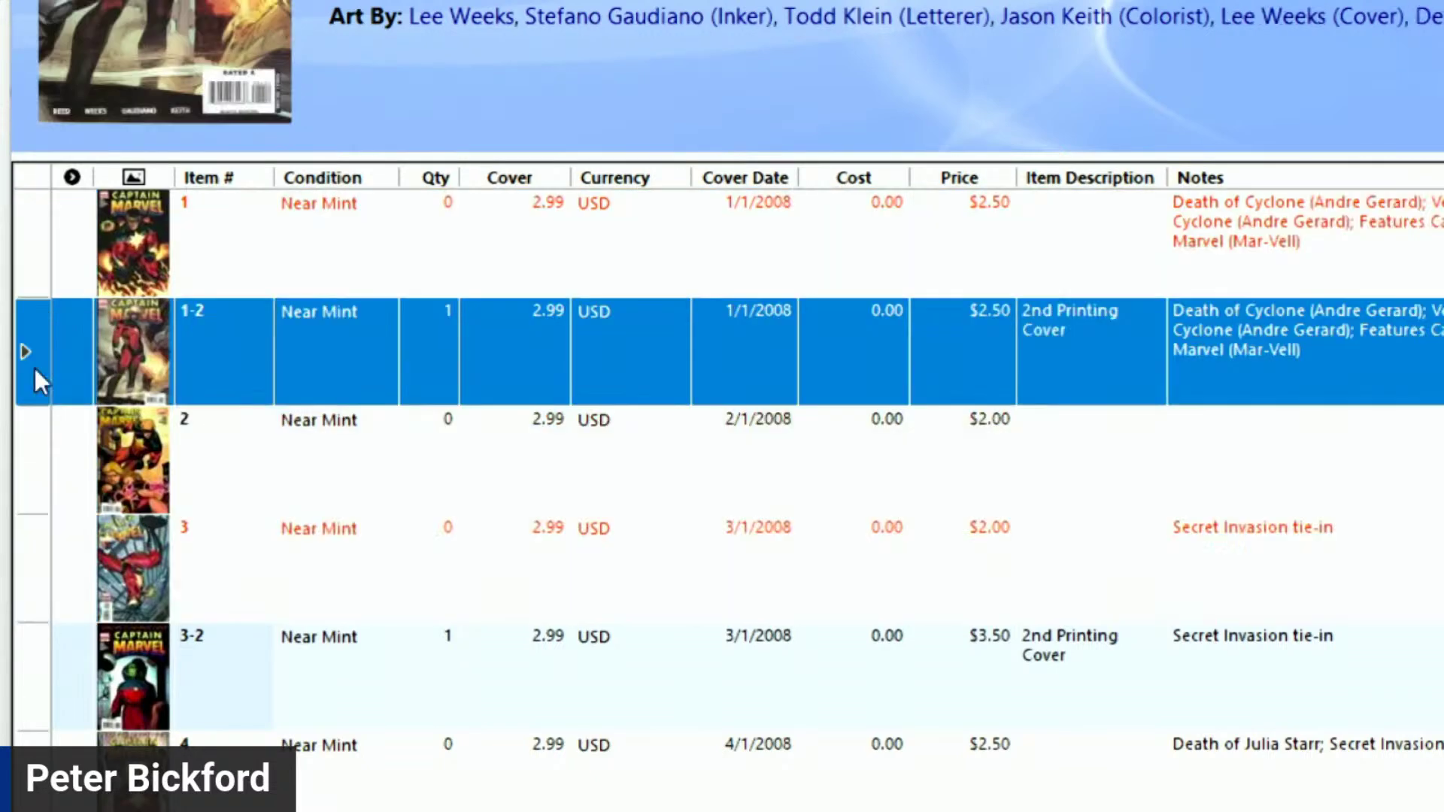
{"action": "left_click", "coordinate": [32, 236]}
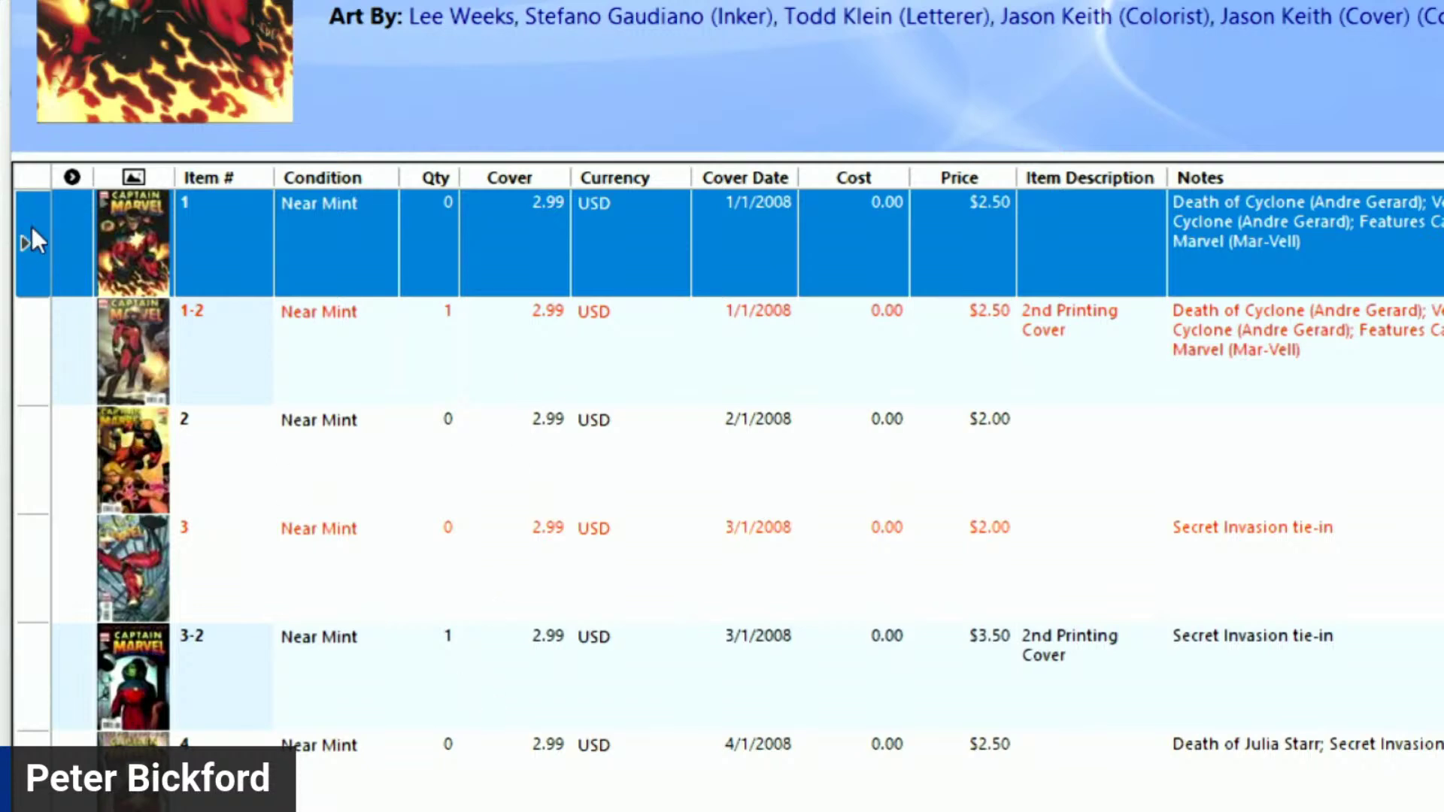
{"action": "left_click_drag", "start_coordinate": [32, 229], "coordinate": [8, 709]}
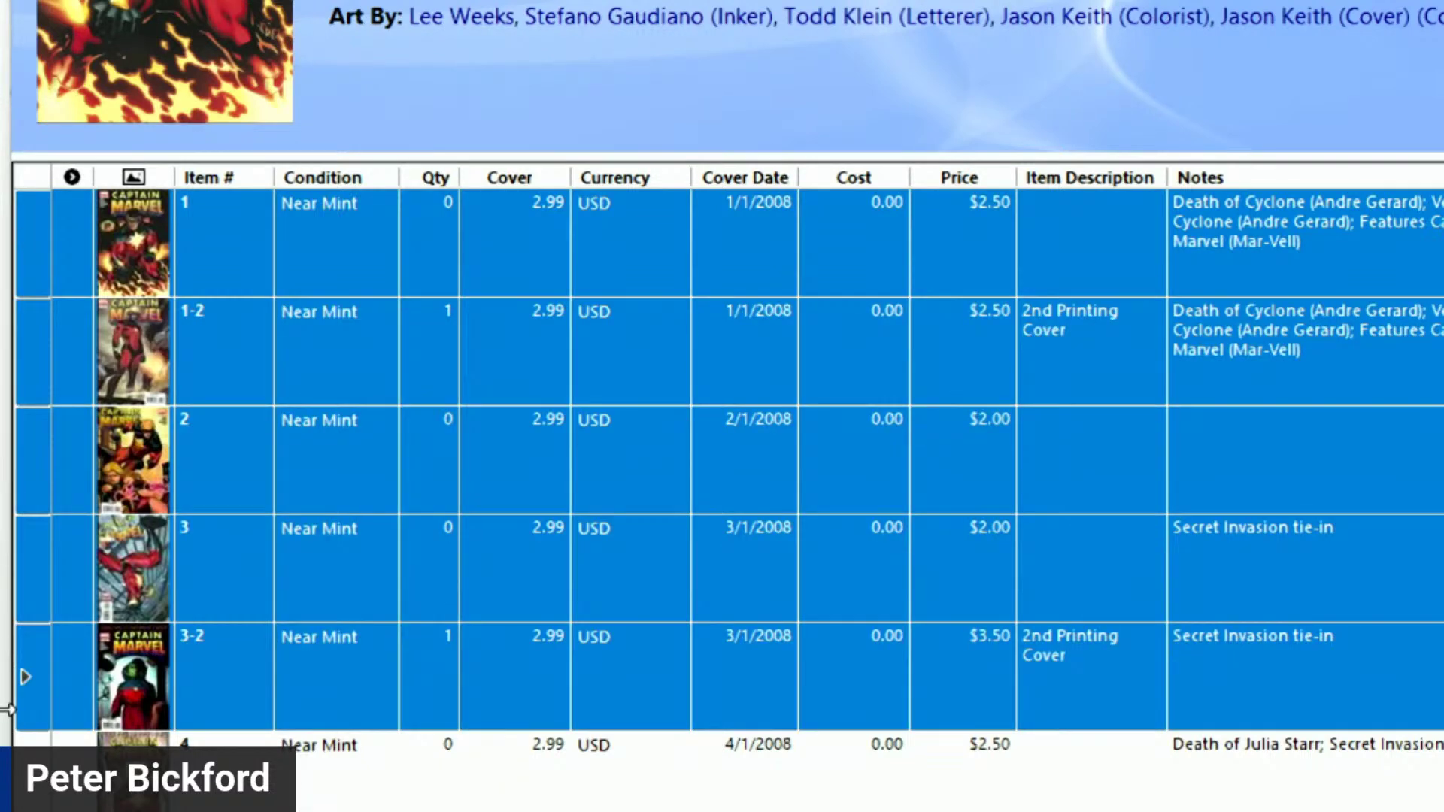
{"action": "key", "text": "plus"}
{"action": "key", "text": "plus"}
{"action": "key", "text": "plus"}
{"action": "key", "text": "plus"}
{"action": "key", "text": "plus"}
{"action": "key", "text": "minus"}
{"action": "key", "text": "minus"}
{"action": "key", "text": "minus"}
{"action": "key", "text": "minus"}
{"action": "left_click", "coordinate": [643, 433]}
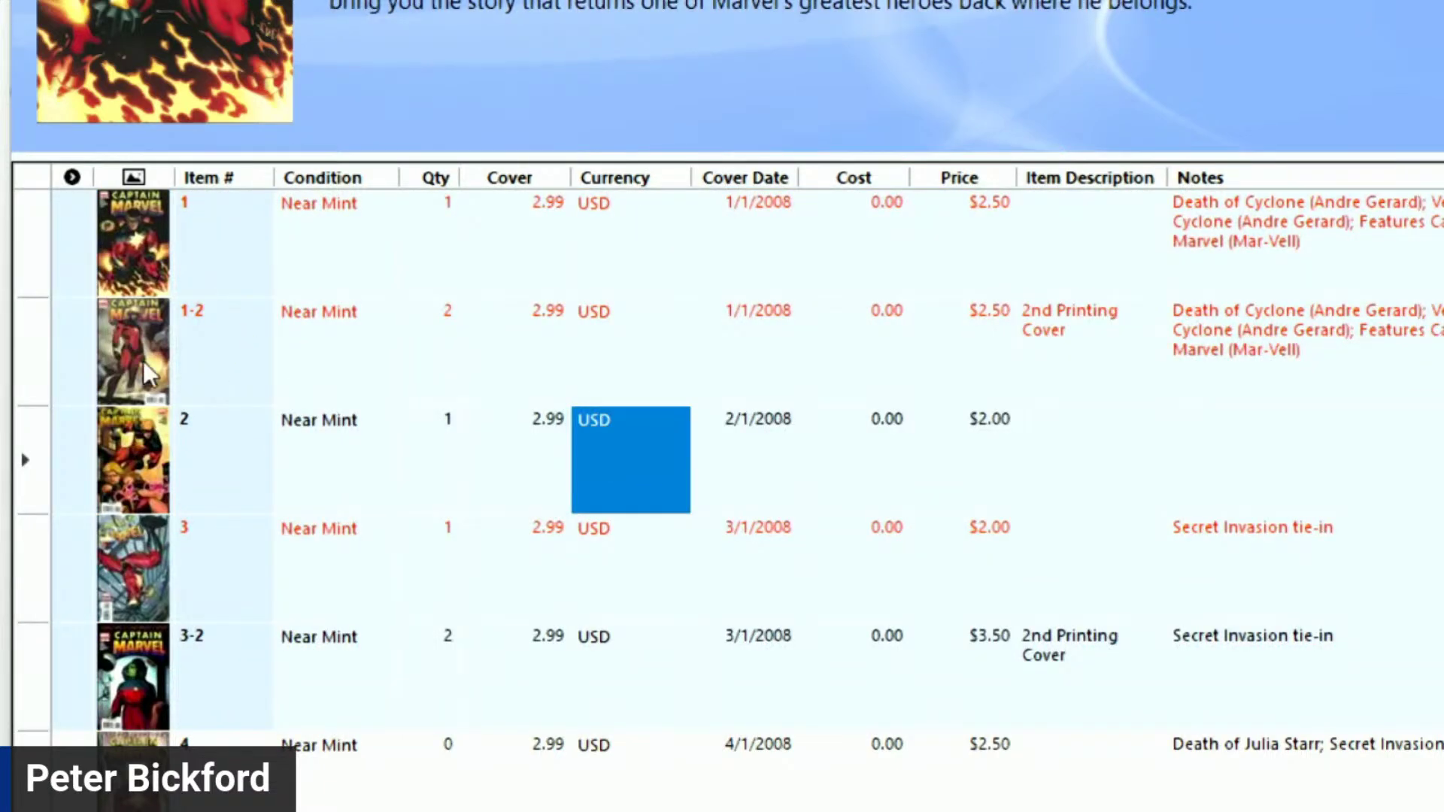
Step: Search for the series "avengers" and open The Avengers
{"action": "scroll", "coordinate": [142, 361], "scroll_direction": "down", "scroll_amount": 1}
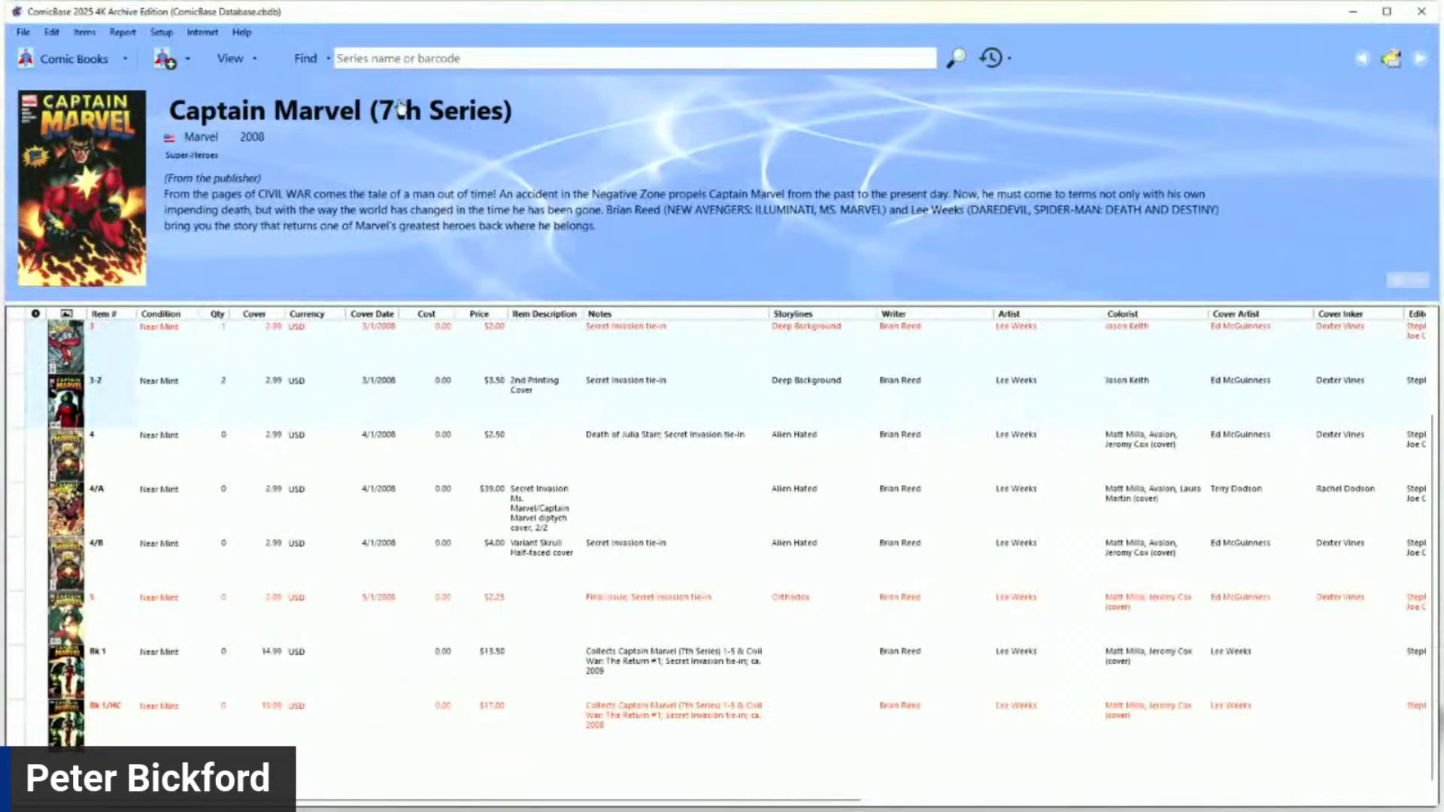
{"action": "left_click", "coordinate": [420, 65]}
{"action": "type", "text": "ave"}
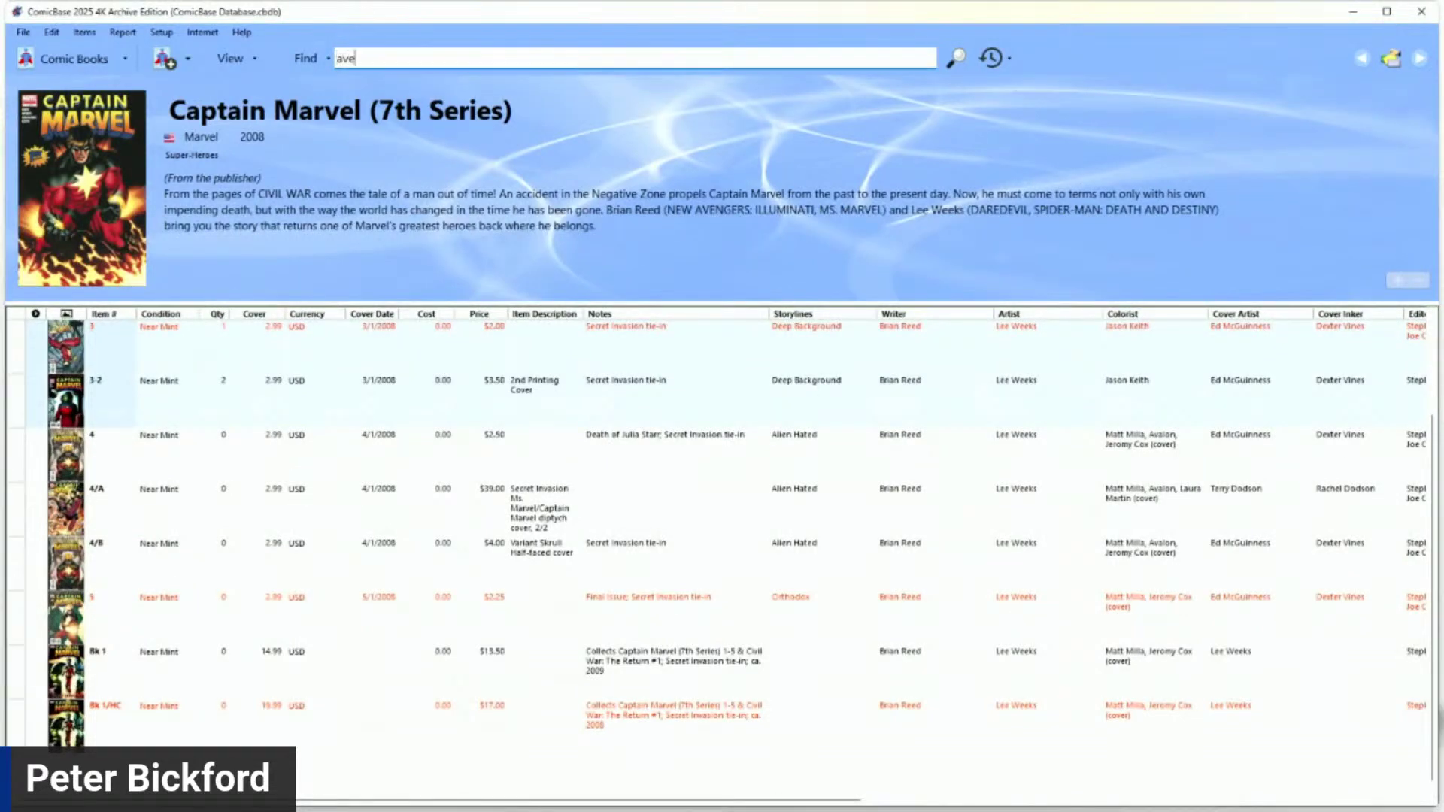
{"action": "type", "text": "ngers"}
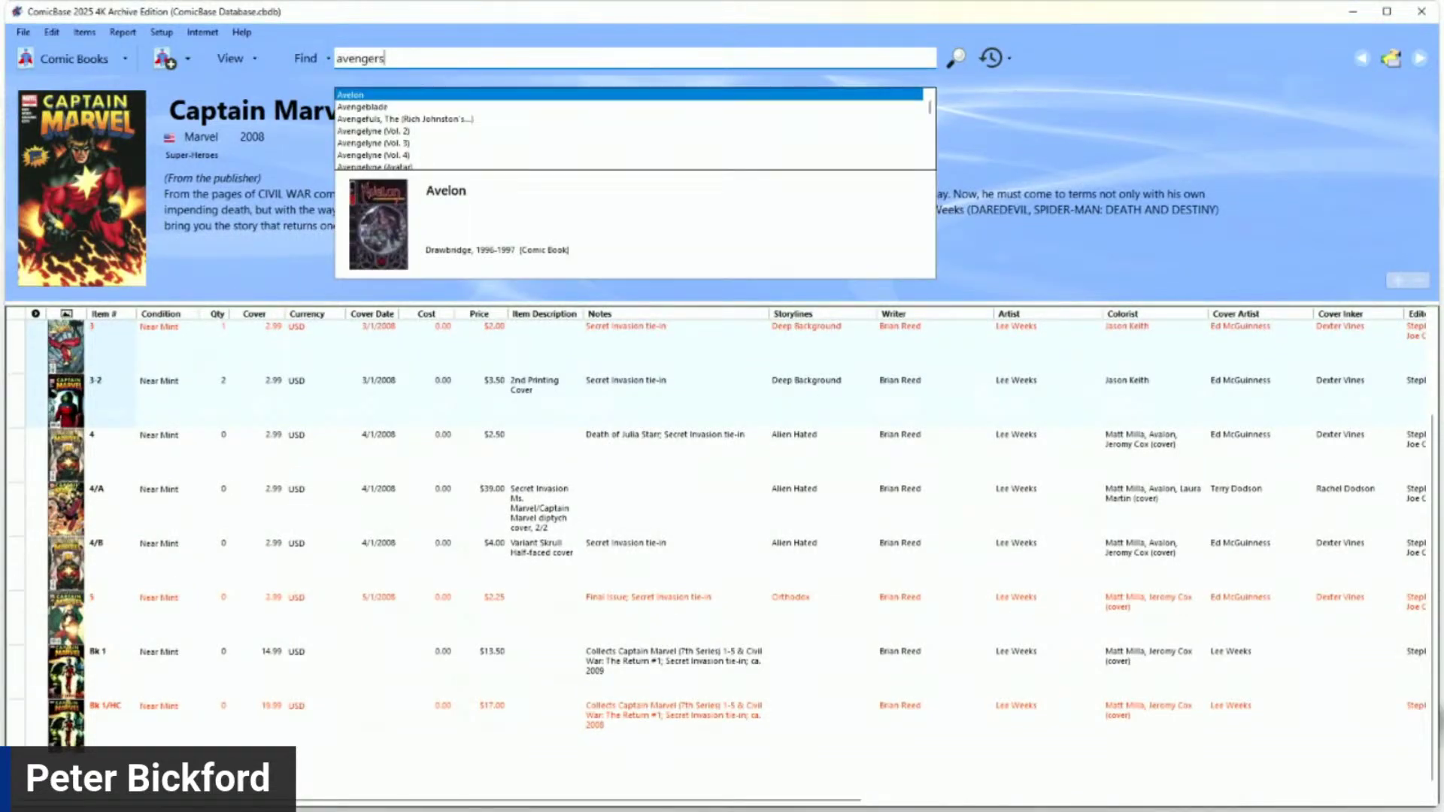
{"action": "key", "text": "Return"}
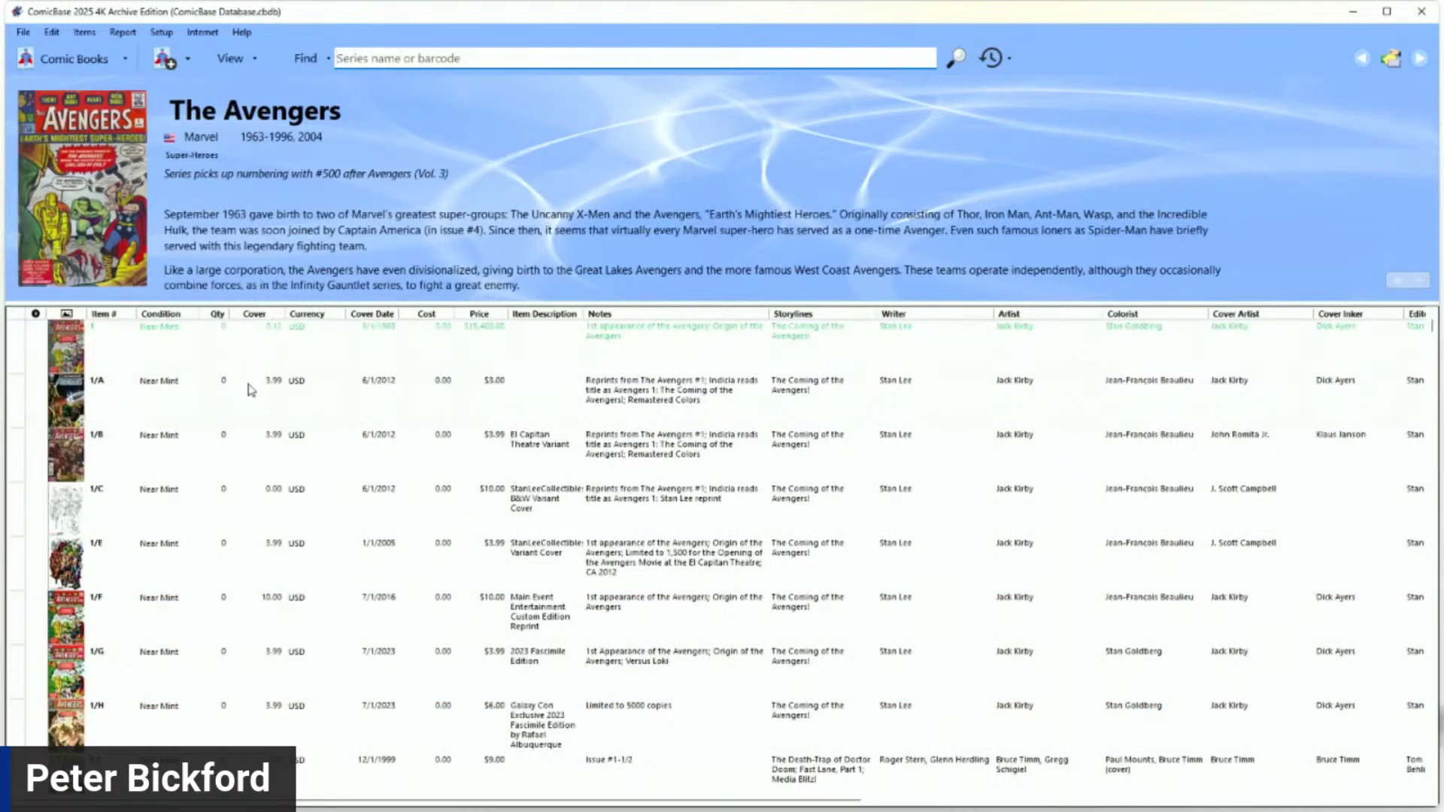
Step: Jump to item 200 in The Avengers
{"action": "key", "text": "ctrl+j"}
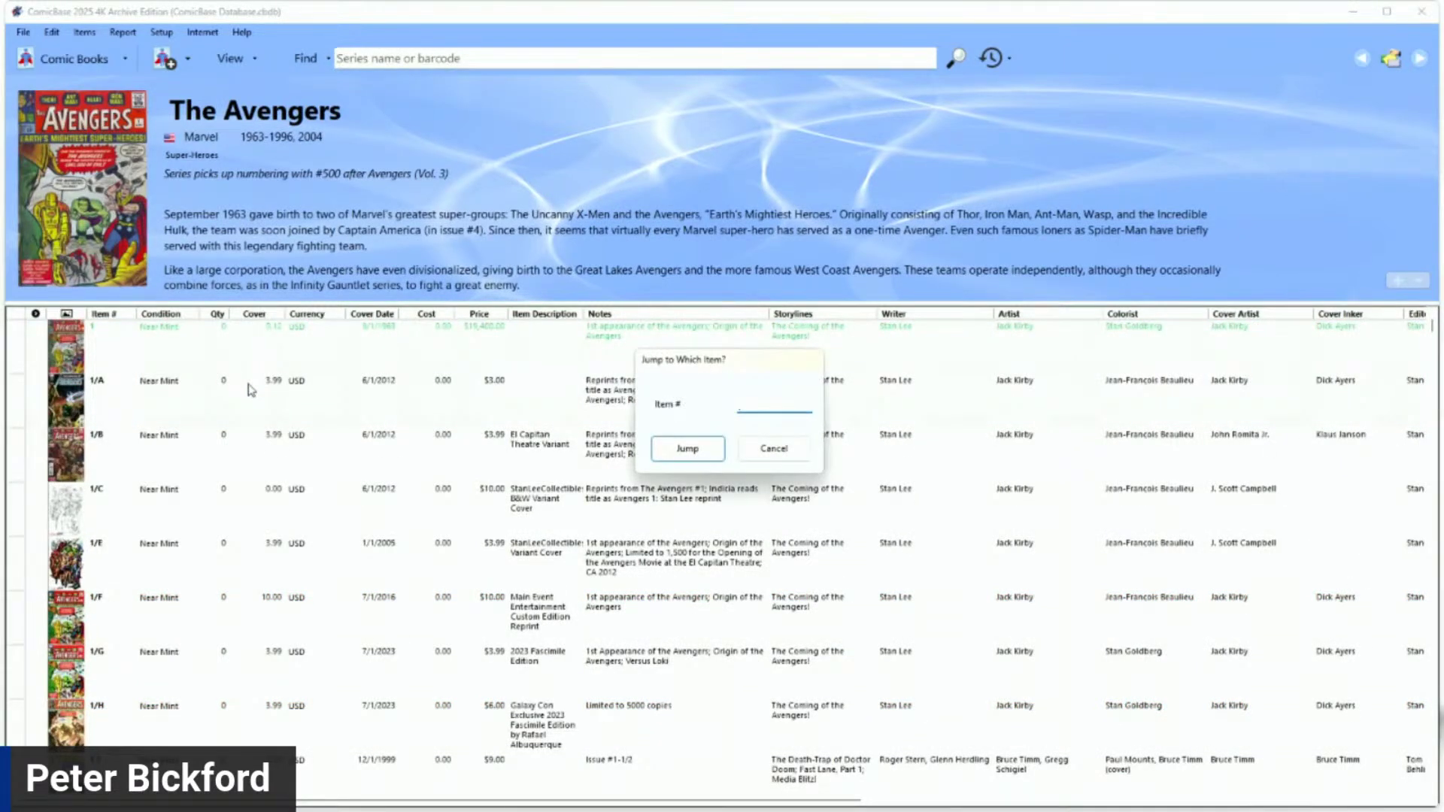
{"action": "type", "text": "200"}
{"action": "key", "text": "Return"}
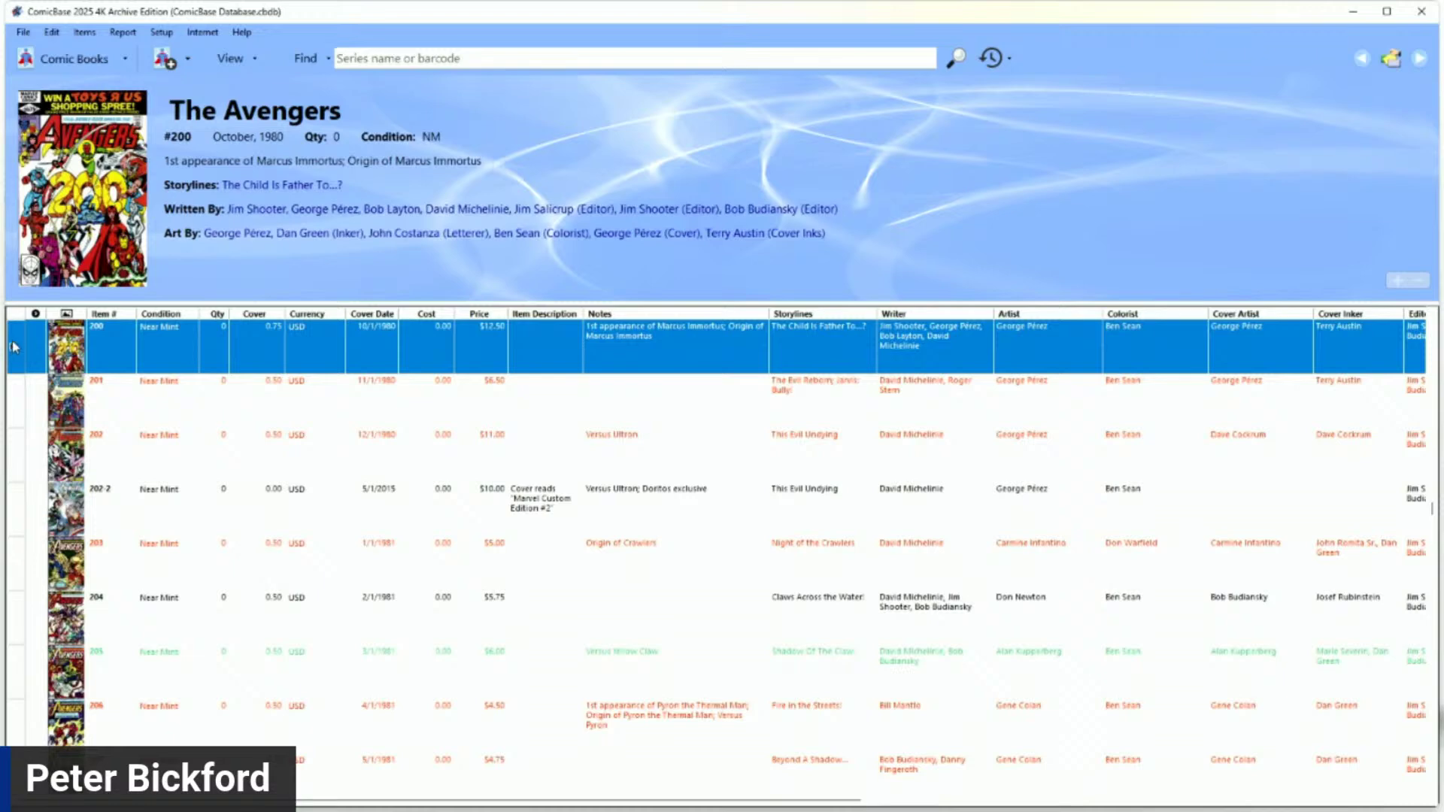
Step: Set the quantity to 1 for all displayed Avengers items from 200 onward, excluding item 202-2
{"action": "left_click_drag", "start_coordinate": [15, 344], "coordinate": [15, 774]}
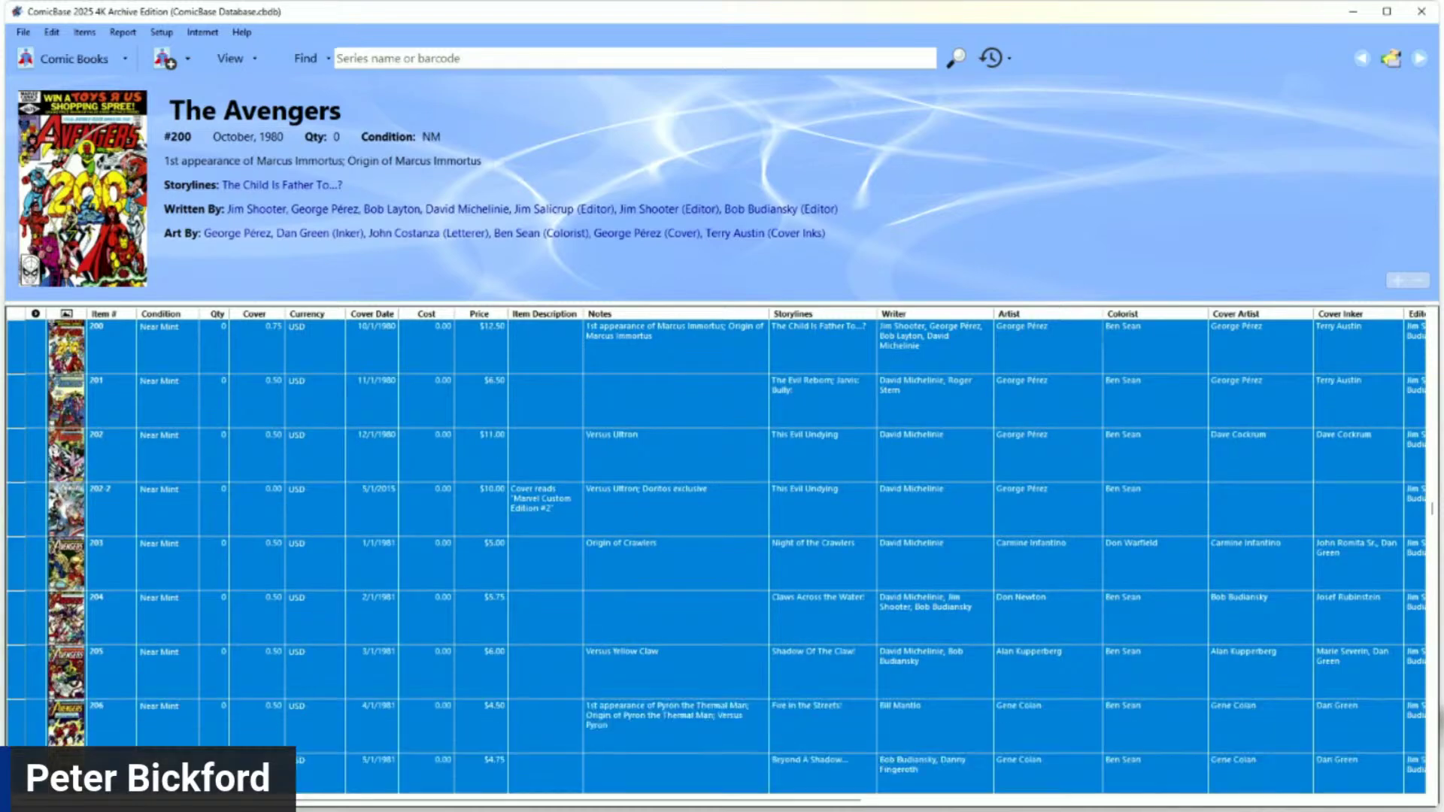
{"action": "left_click", "coordinate": [19, 515], "text": "ctrl"}
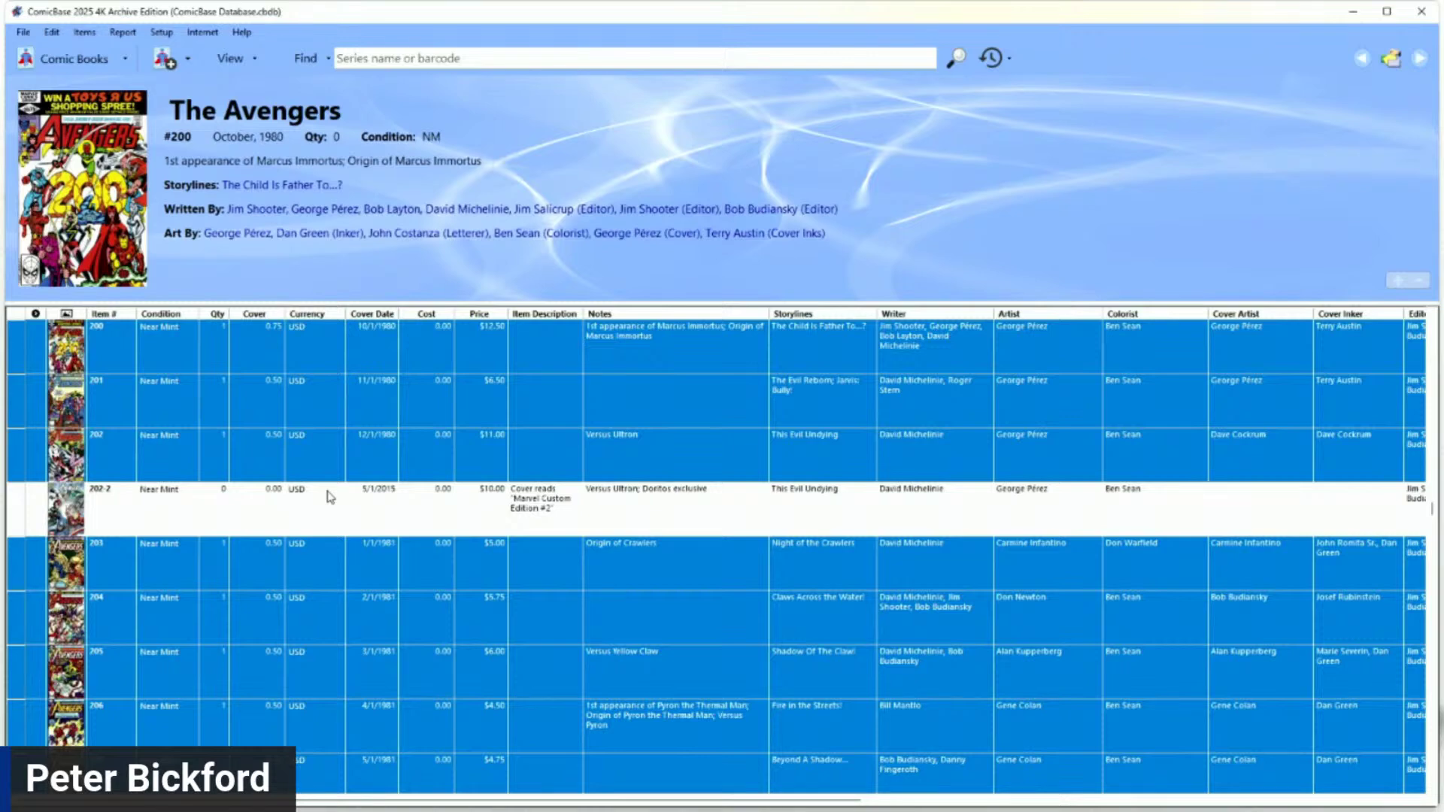
{"action": "left_click", "coordinate": [278, 599]}
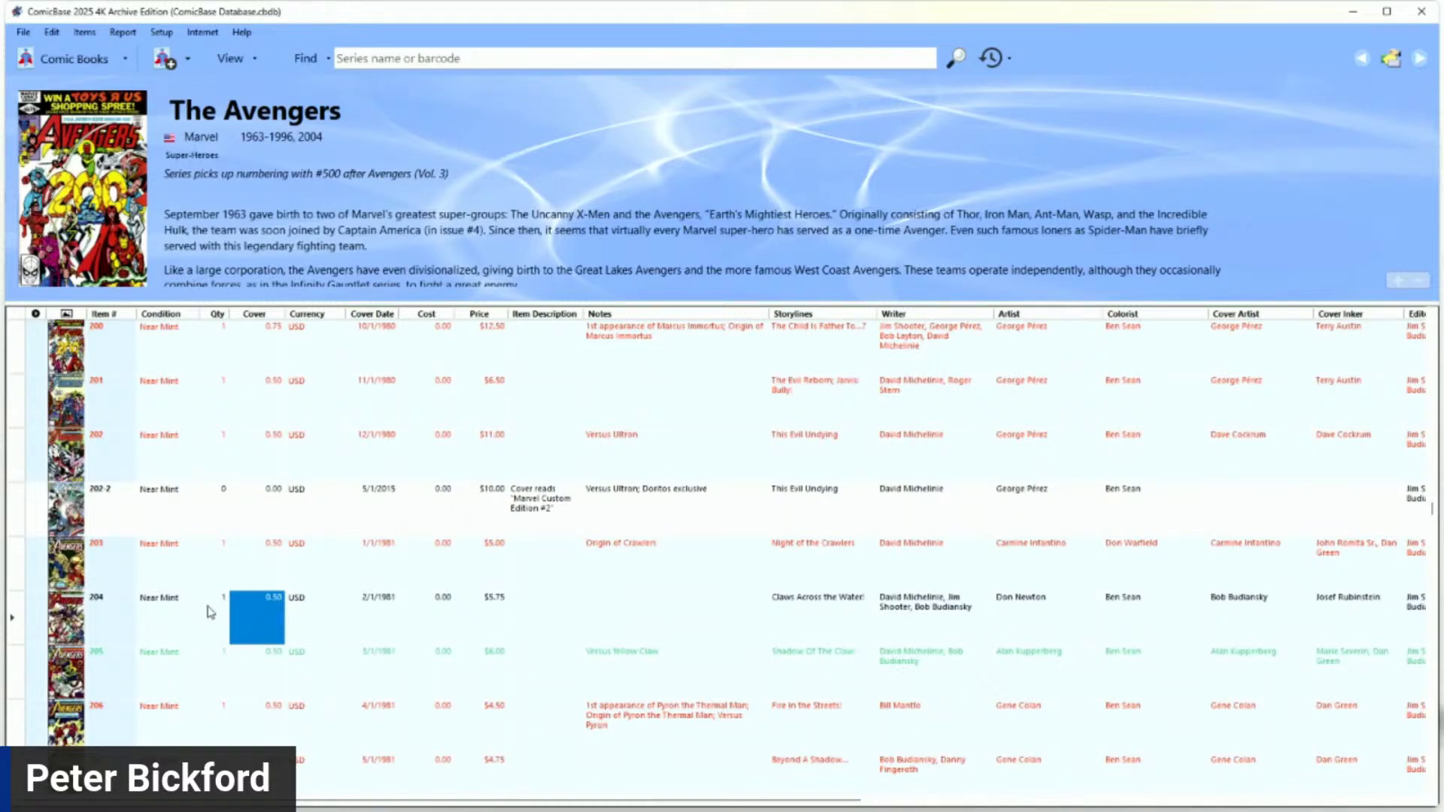
Step: Select Avengers items 200 through 202 as one contiguous range
{"action": "left_click", "coordinate": [17, 348]}
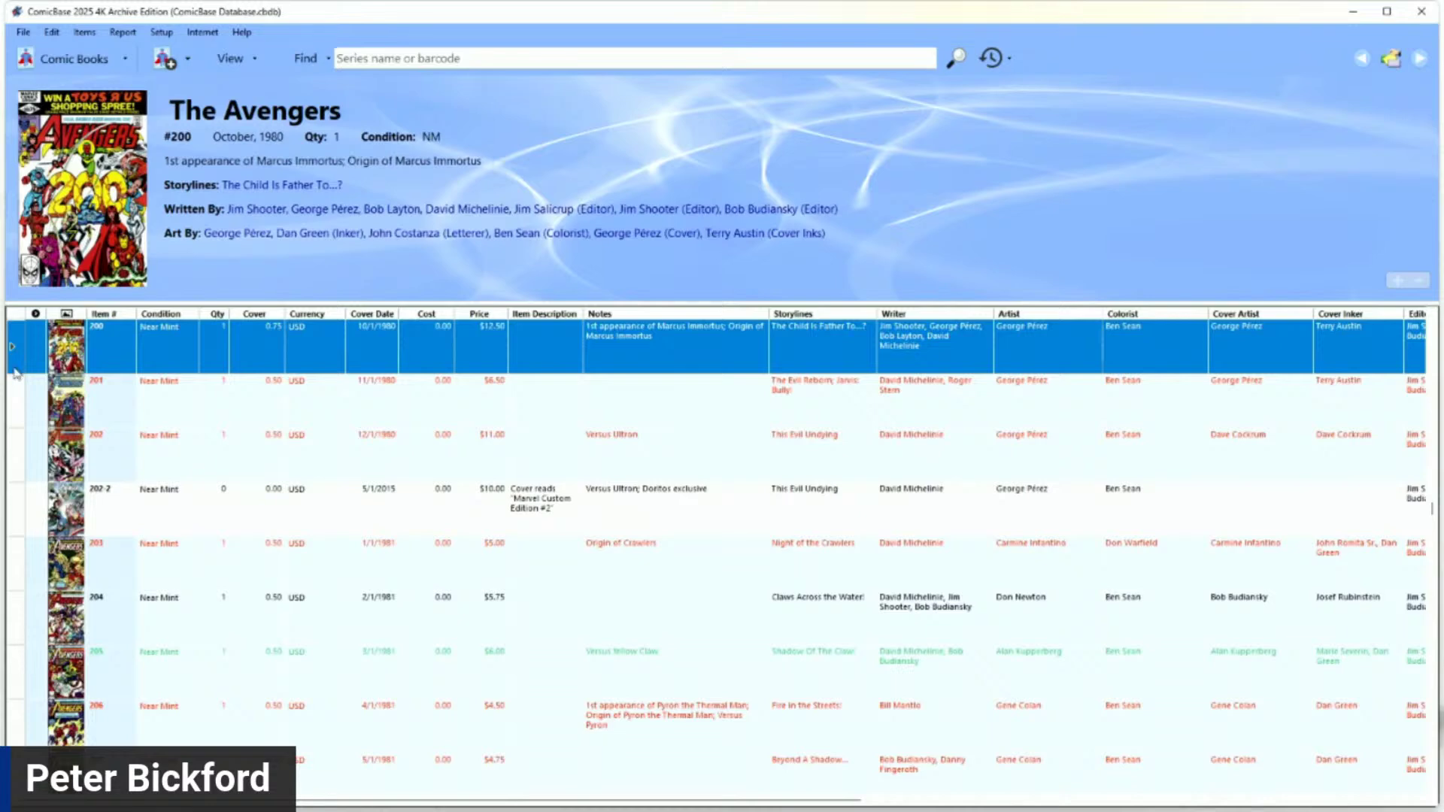
{"action": "left_click", "coordinate": [16, 447], "text": "shift"}
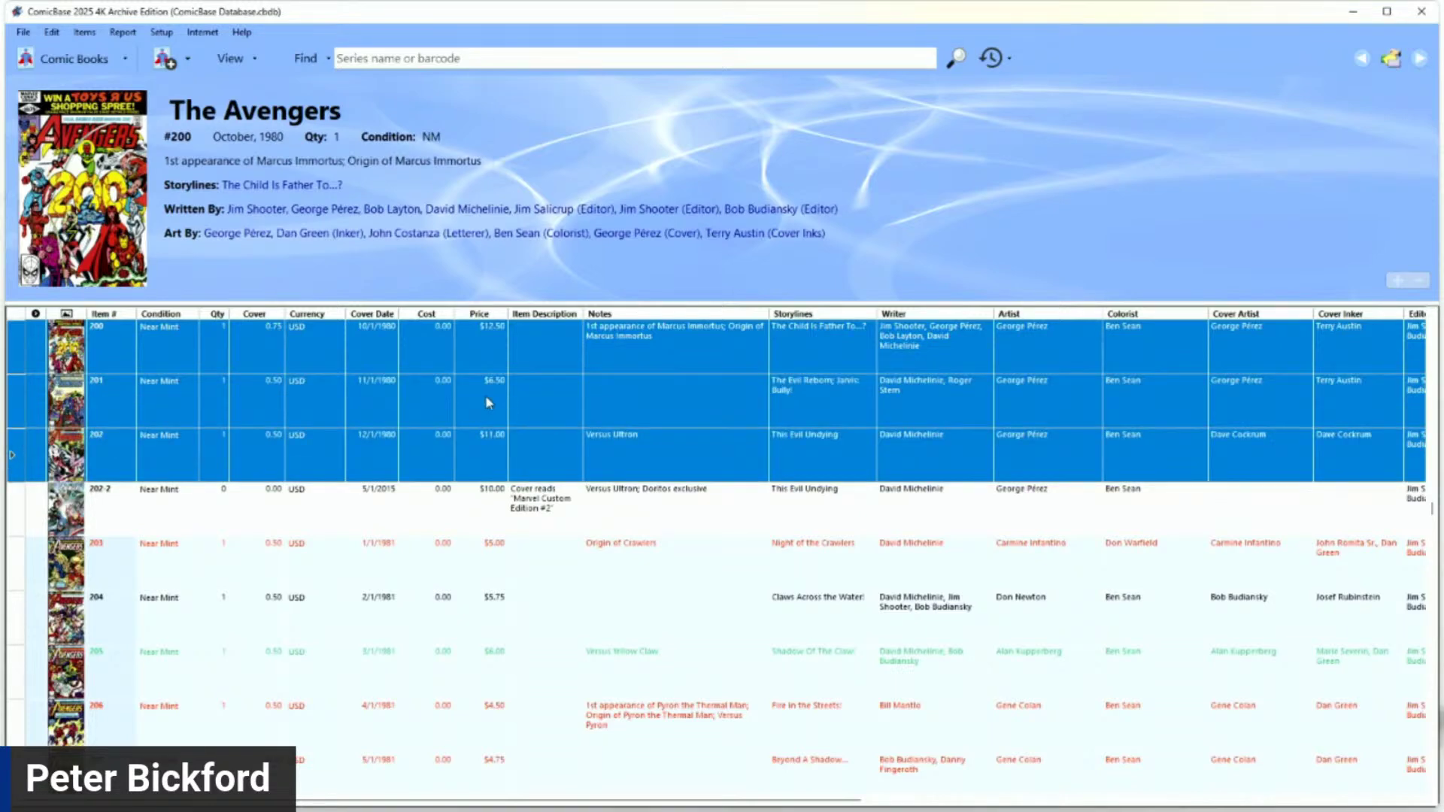
Step: Enter "Nice copy" as the item description of Avengers item 201, removing the extra exclamation marks
{"action": "left_click", "coordinate": [536, 413]}
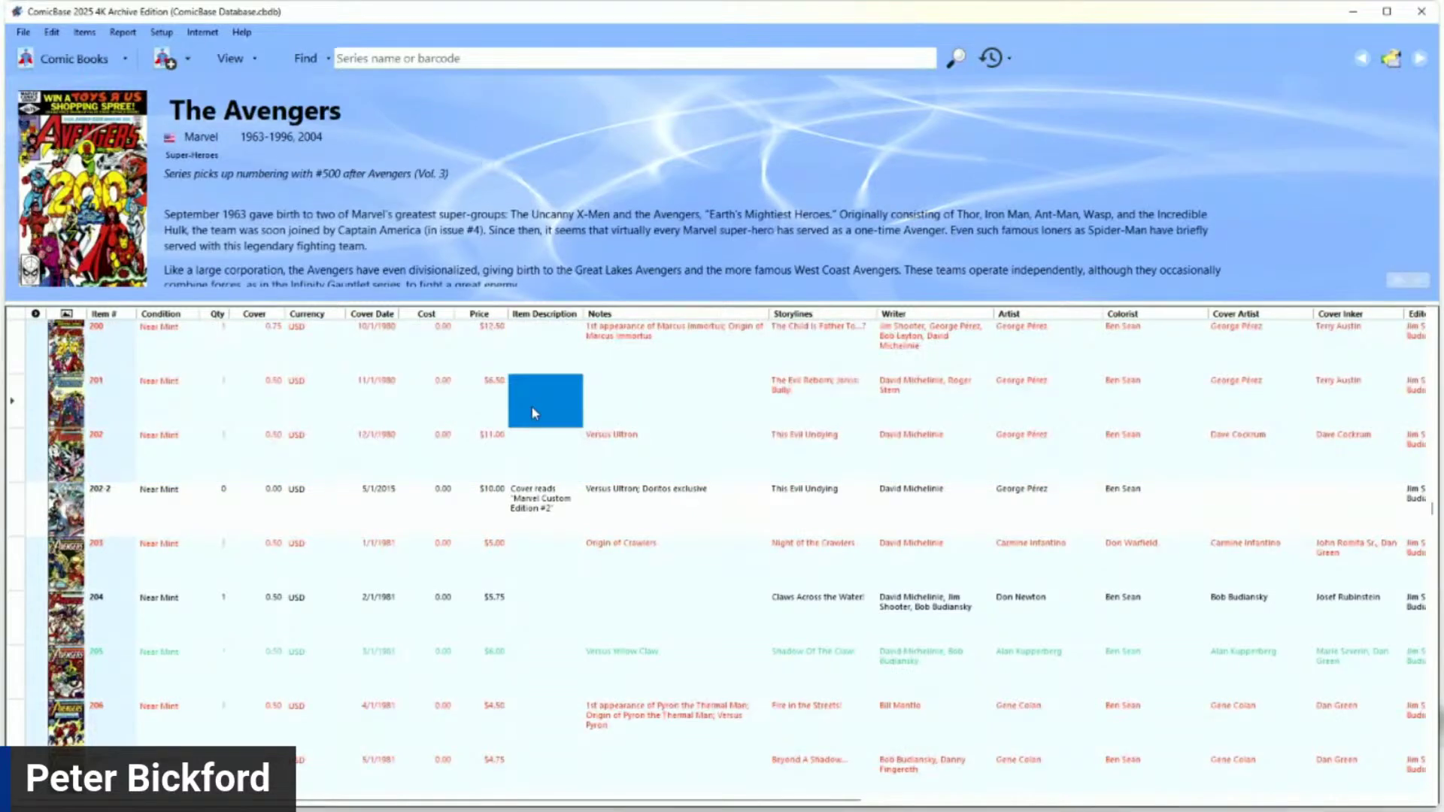
{"action": "left_click", "coordinate": [531, 408]}
{"action": "type", "text": "Nice copy"}
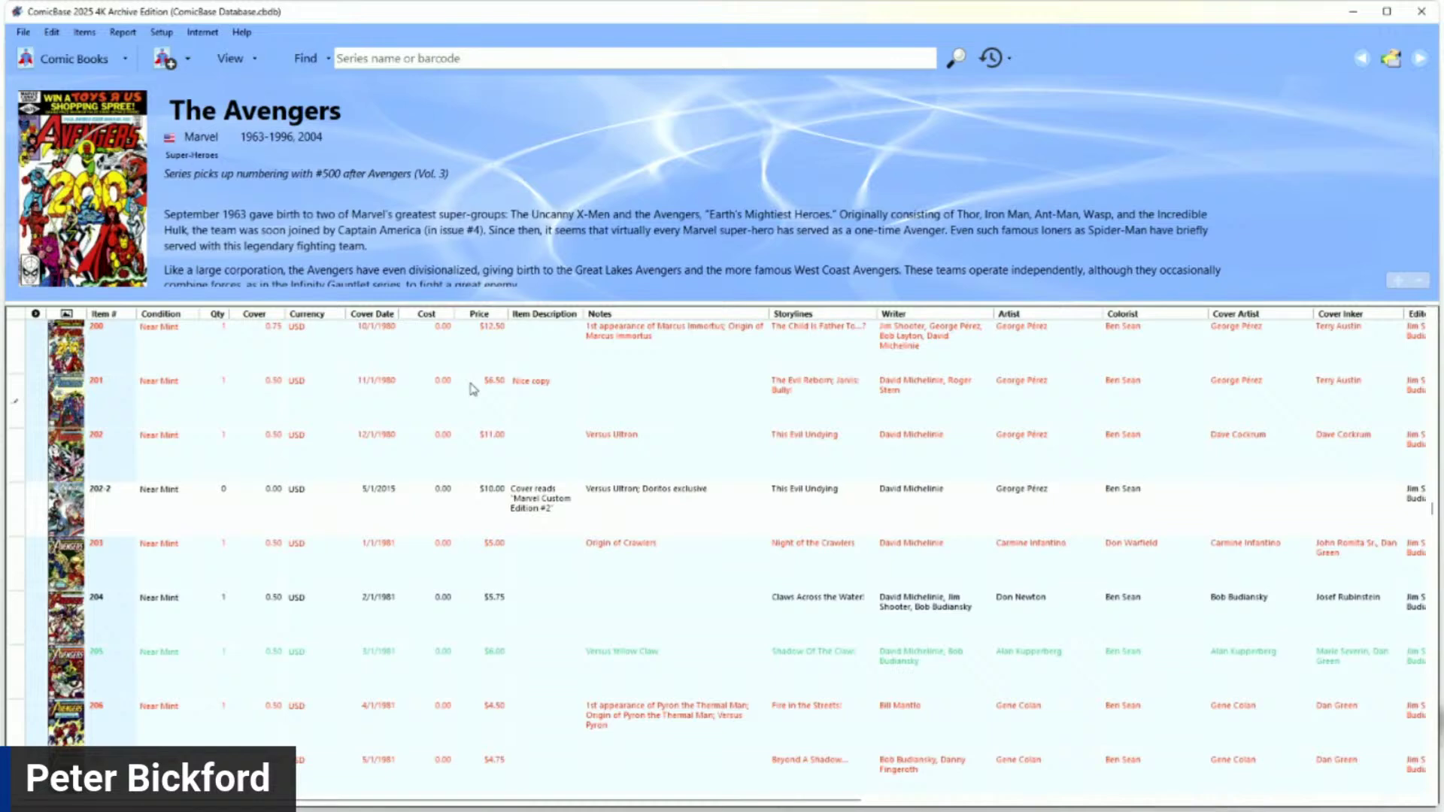
{"action": "type", "text": "!!!"}
{"action": "left_click_drag", "start_coordinate": [566, 385], "coordinate": [551, 386]}
{"action": "key", "text": "BackSpace"}
{"action": "left_click", "coordinate": [20, 346]}
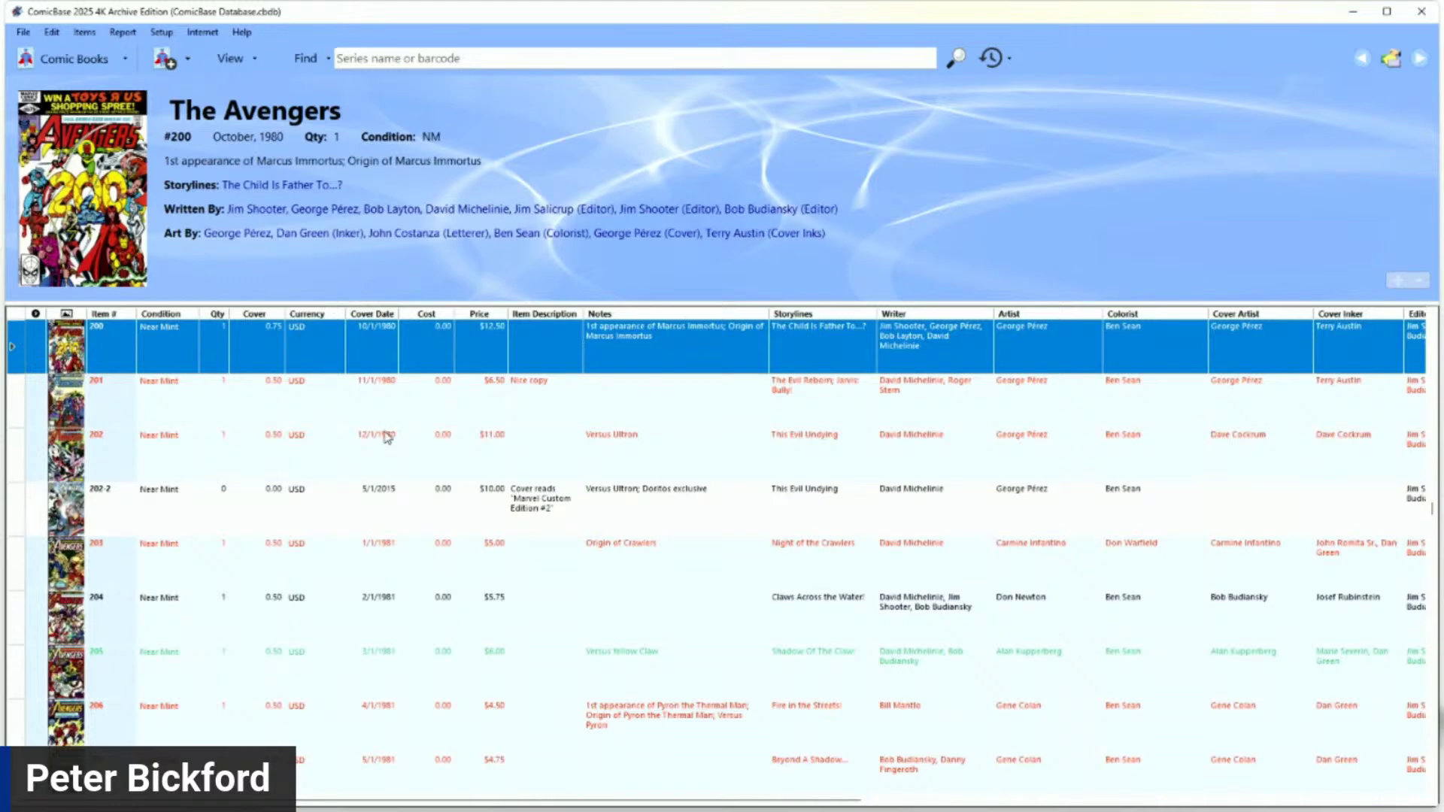
{"action": "left_click", "coordinate": [445, 57]}
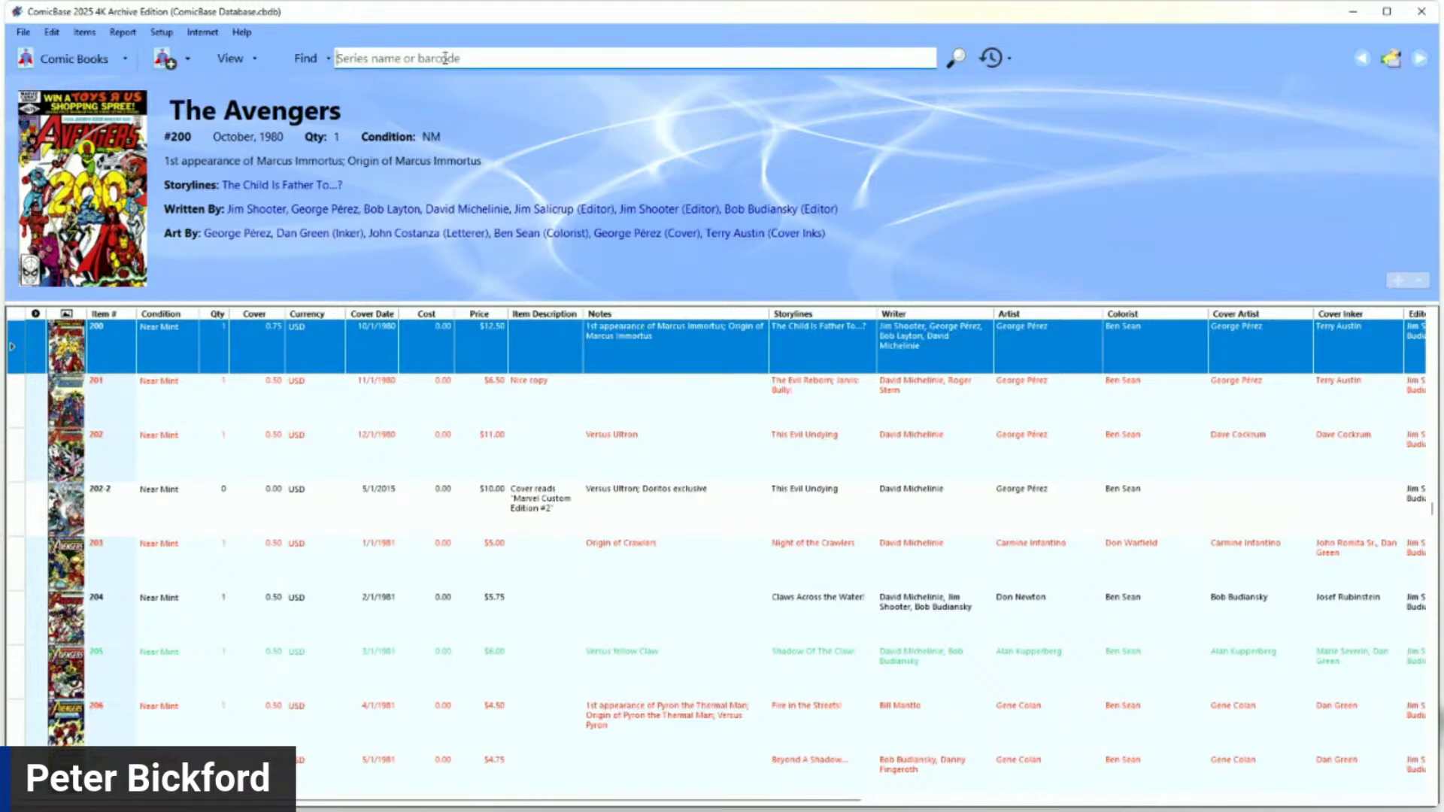
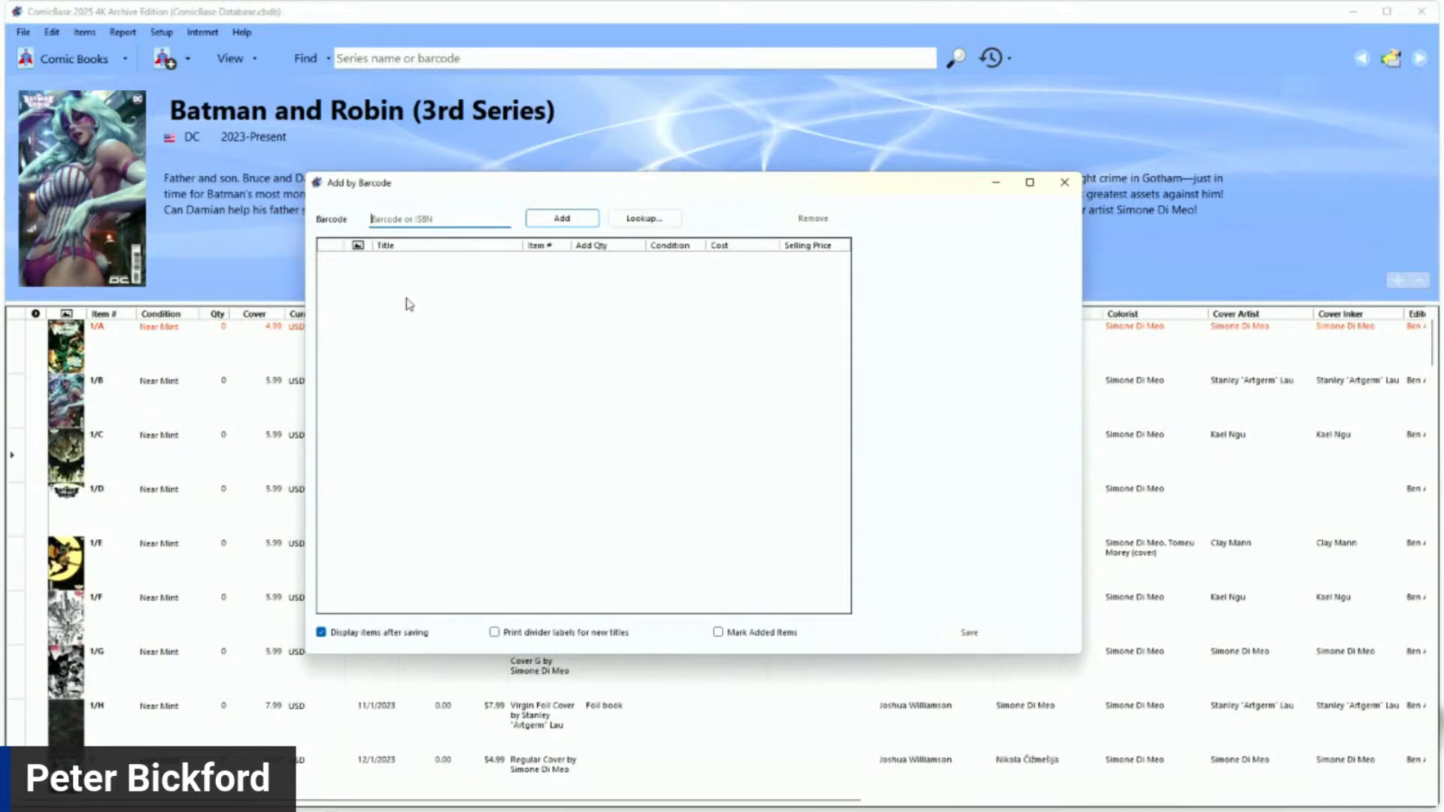
Step: Look at the barcode entry in the Add by Barcode window and close it without adding any item
{"action": "left_click", "coordinate": [415, 218]}
{"action": "left_click", "coordinate": [419, 221]}
{"action": "left_click", "coordinate": [1064, 182]}
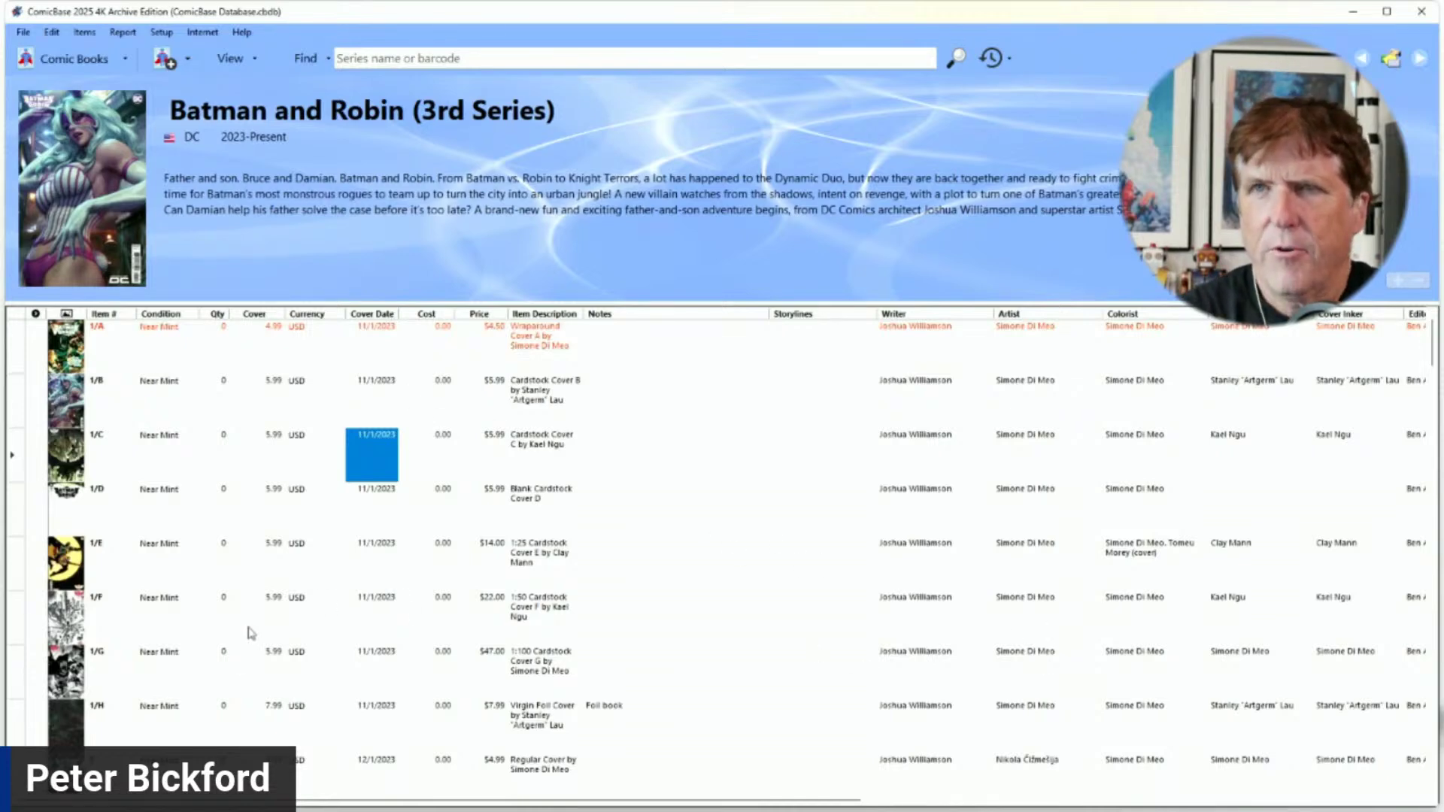
Step: Open the details of Batman and Robin (3rd Series) item 1/C to examine them, and close without saving
{"action": "double_click", "coordinate": [17, 457]}
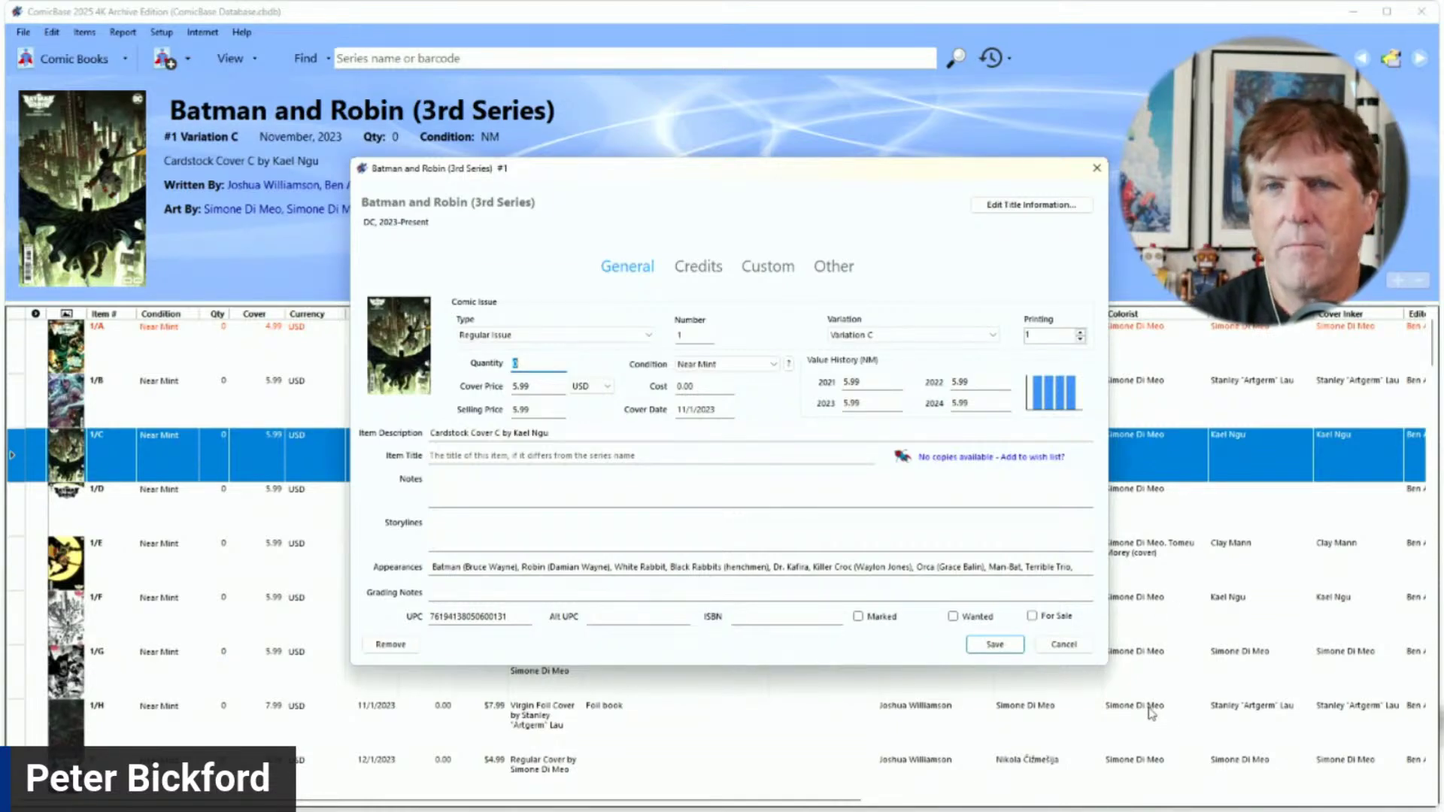
{"action": "left_click", "coordinate": [1066, 645]}
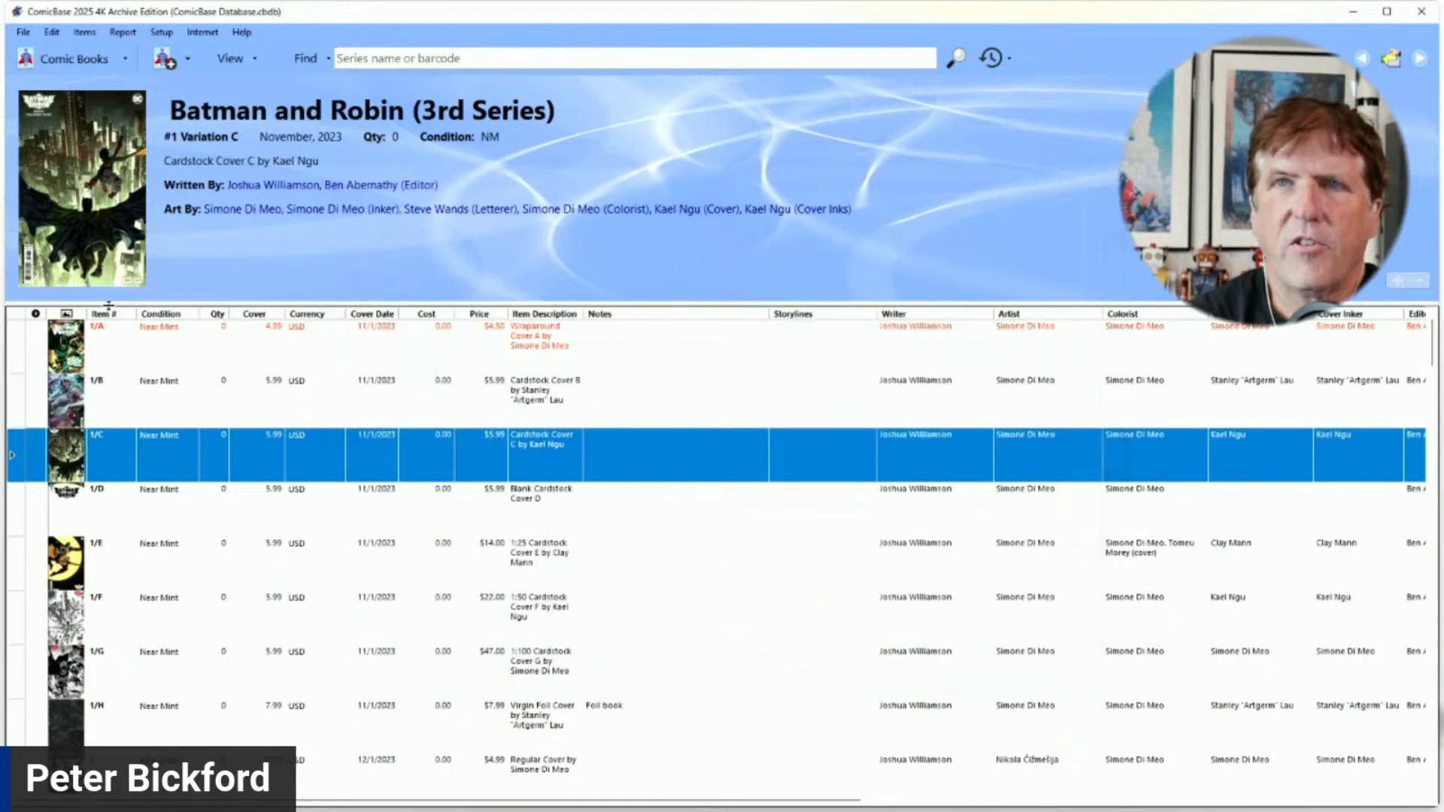
Step: Enlarge the cover and title information area above the item list
{"action": "left_click_drag", "start_coordinate": [108, 305], "coordinate": [106, 372]}
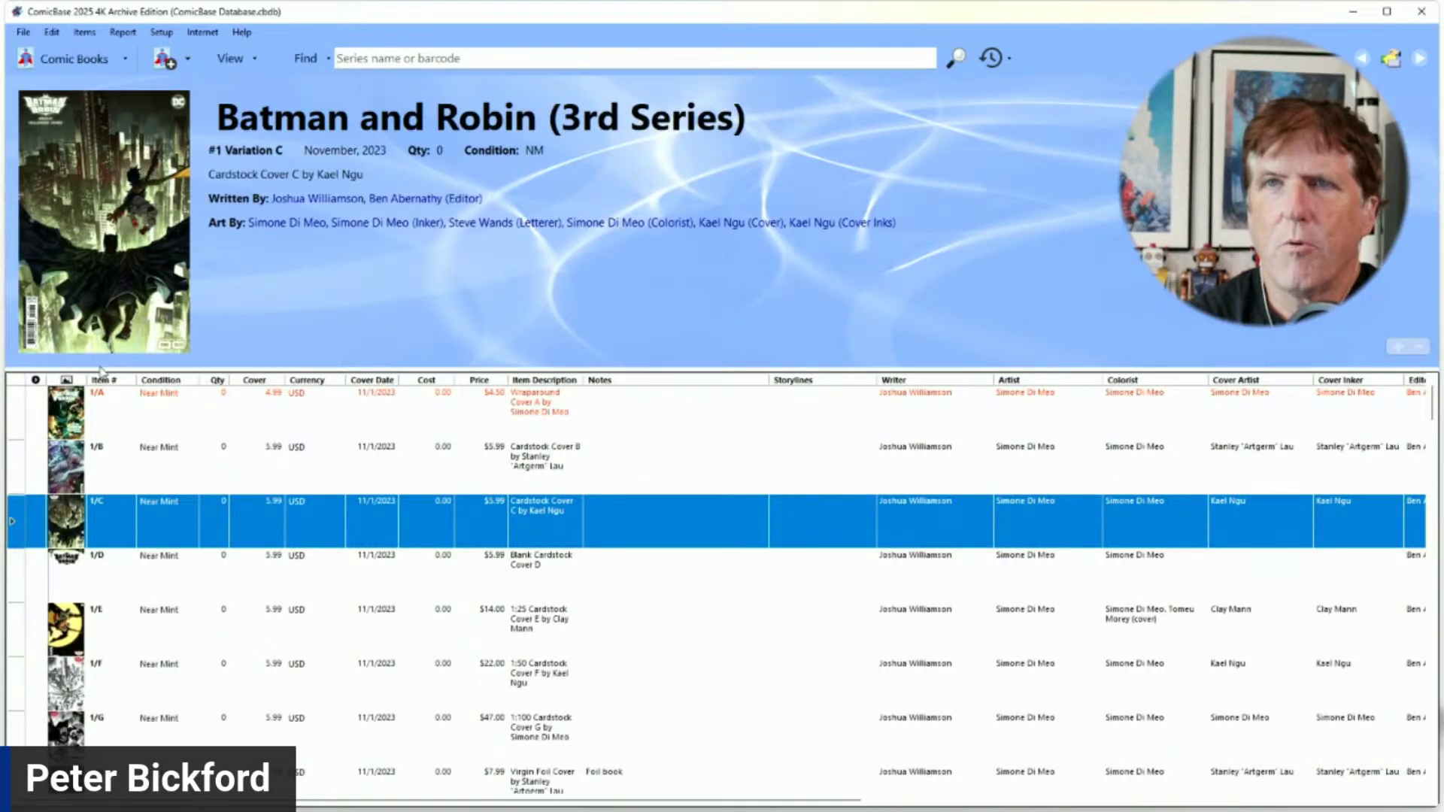
Step: Select Batman and Robin (3rd Series) item 1/A and shrink the enlarged cover and title information area above the item list
{"action": "left_click_drag", "start_coordinate": [98, 370], "coordinate": [109, 472]}
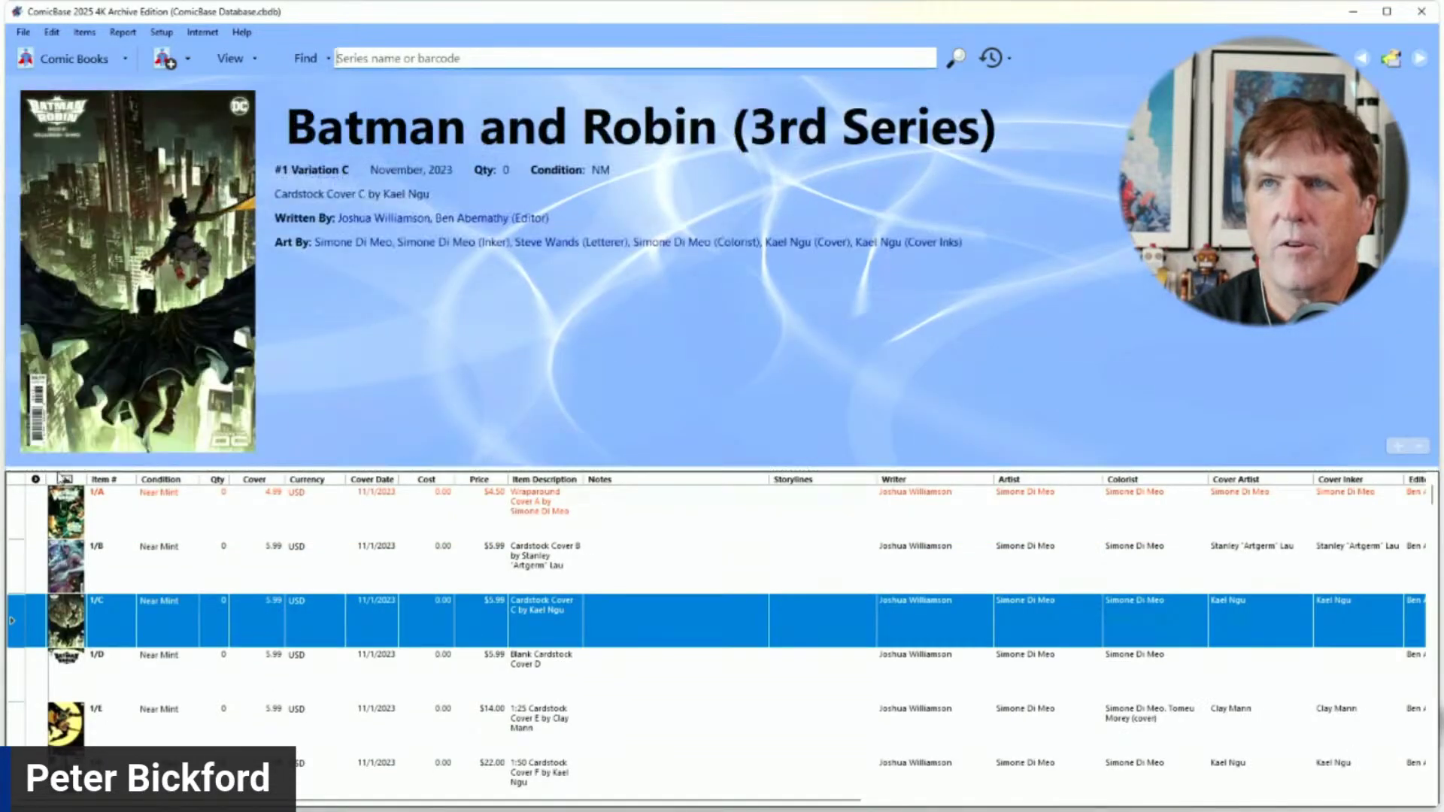
{"action": "left_click", "coordinate": [18, 534]}
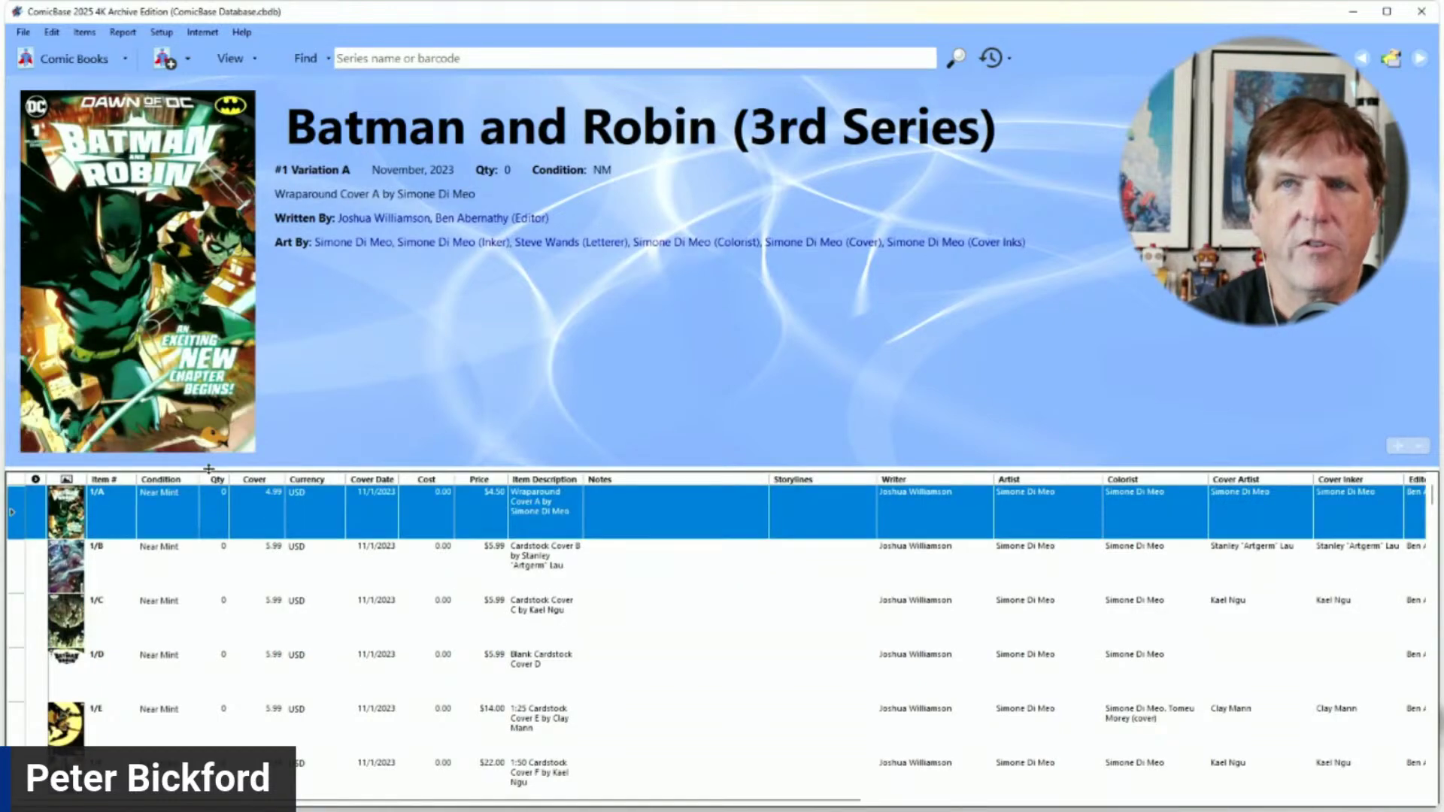
{"action": "left_click_drag", "start_coordinate": [208, 468], "coordinate": [207, 226]}
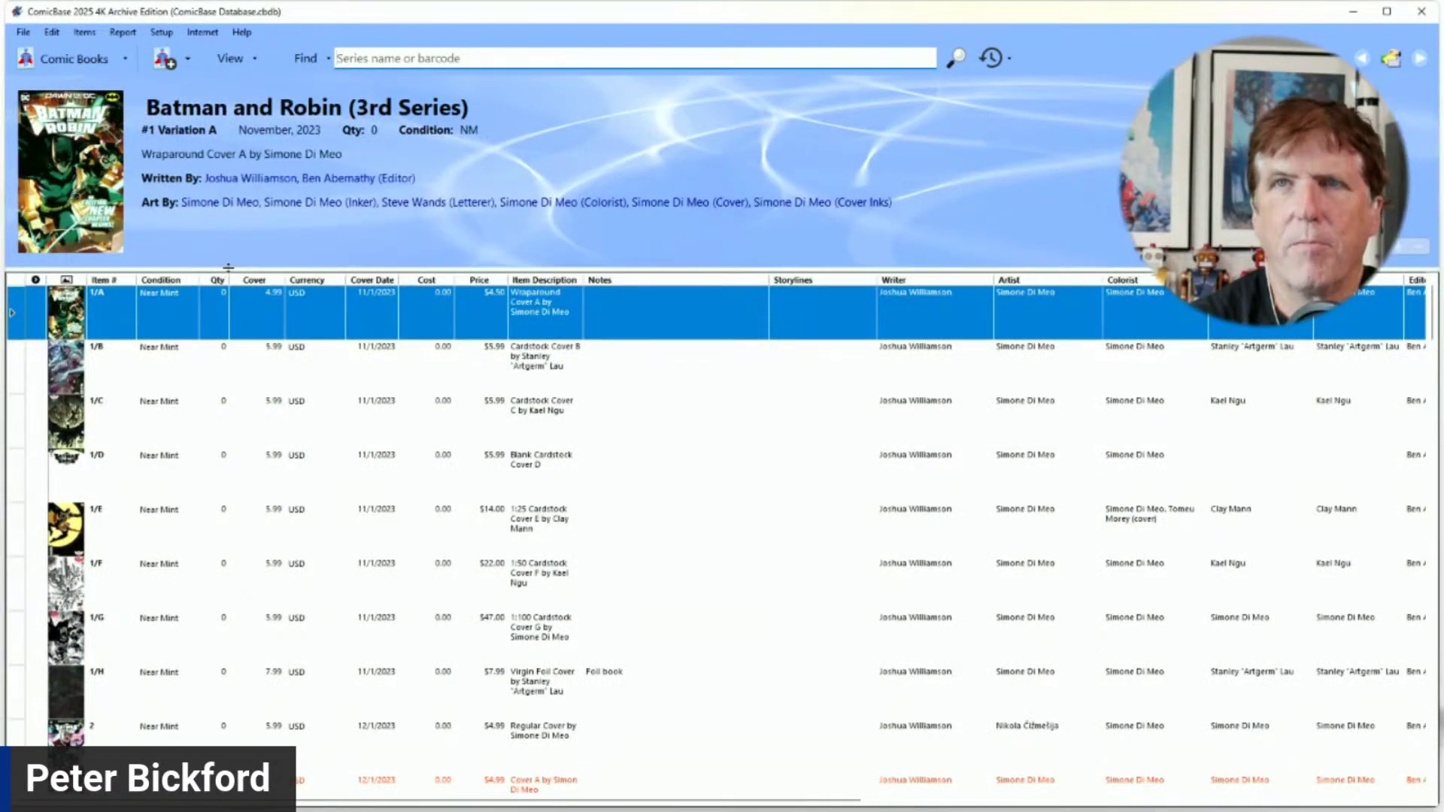
{"action": "left_click", "coordinate": [227, 243]}
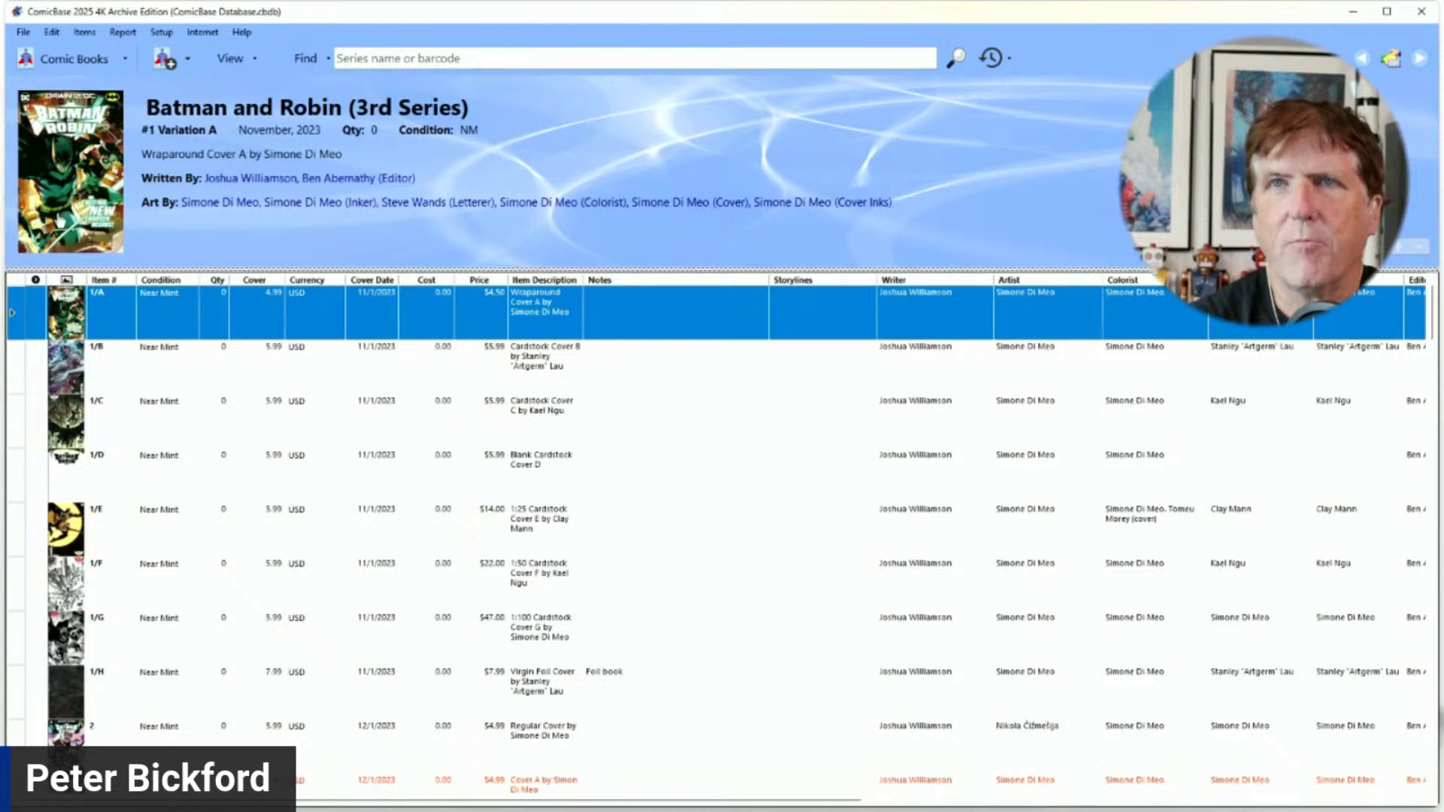
Step: Include the value graph in the title information area, trying it at a taller height before shrinking the area again
{"action": "left_click", "coordinate": [236, 58]}
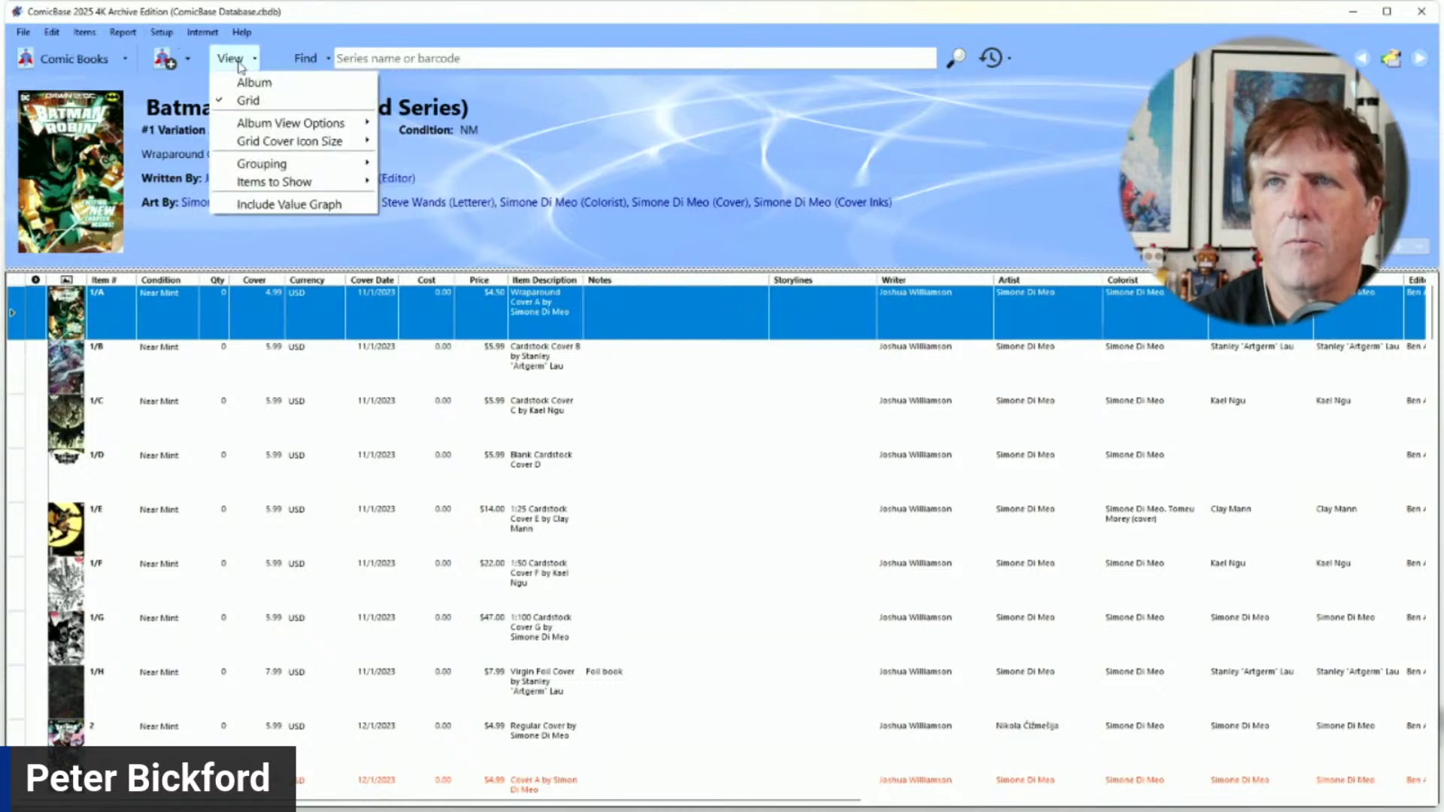
{"action": "left_click", "coordinate": [260, 204]}
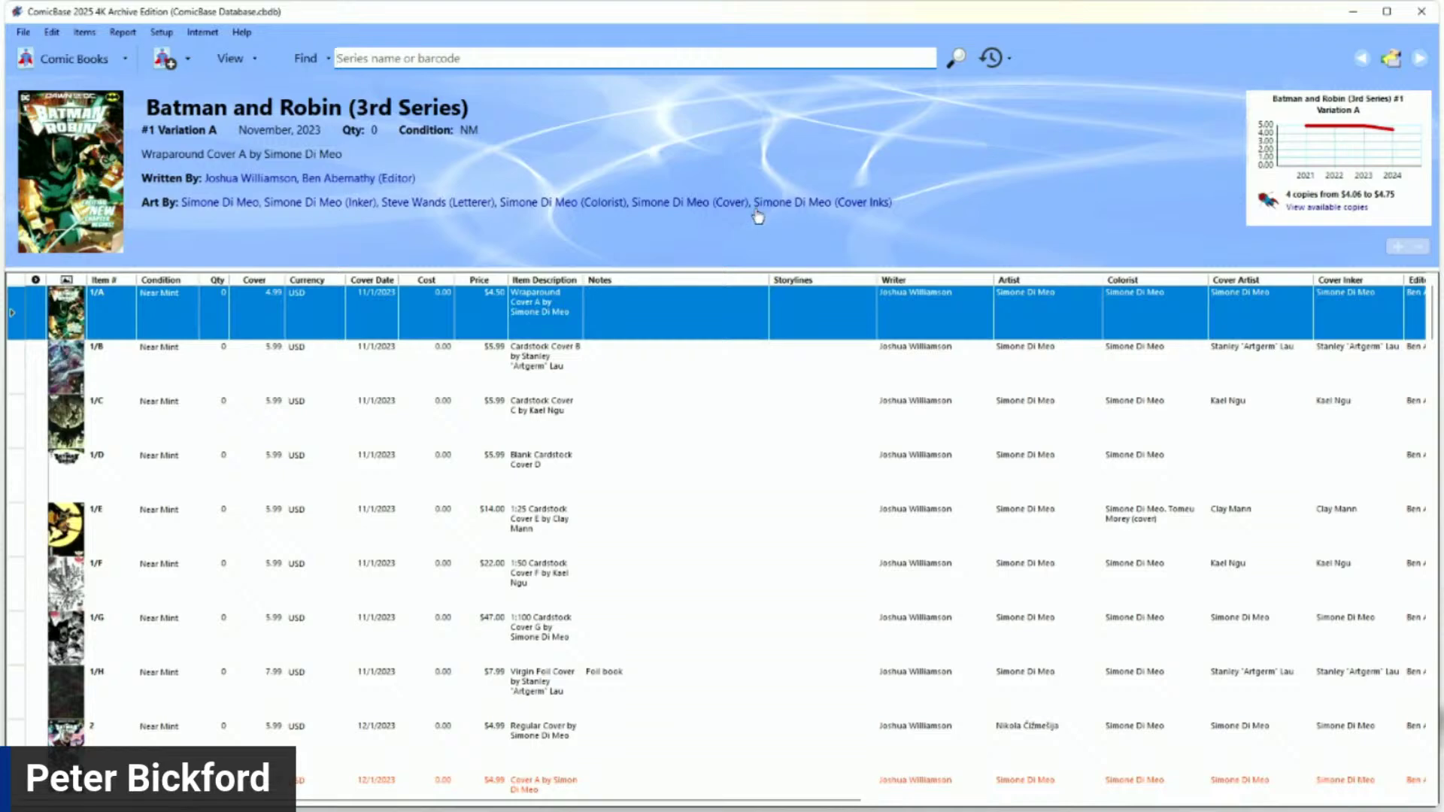
{"action": "left_click_drag", "start_coordinate": [752, 269], "coordinate": [754, 386]}
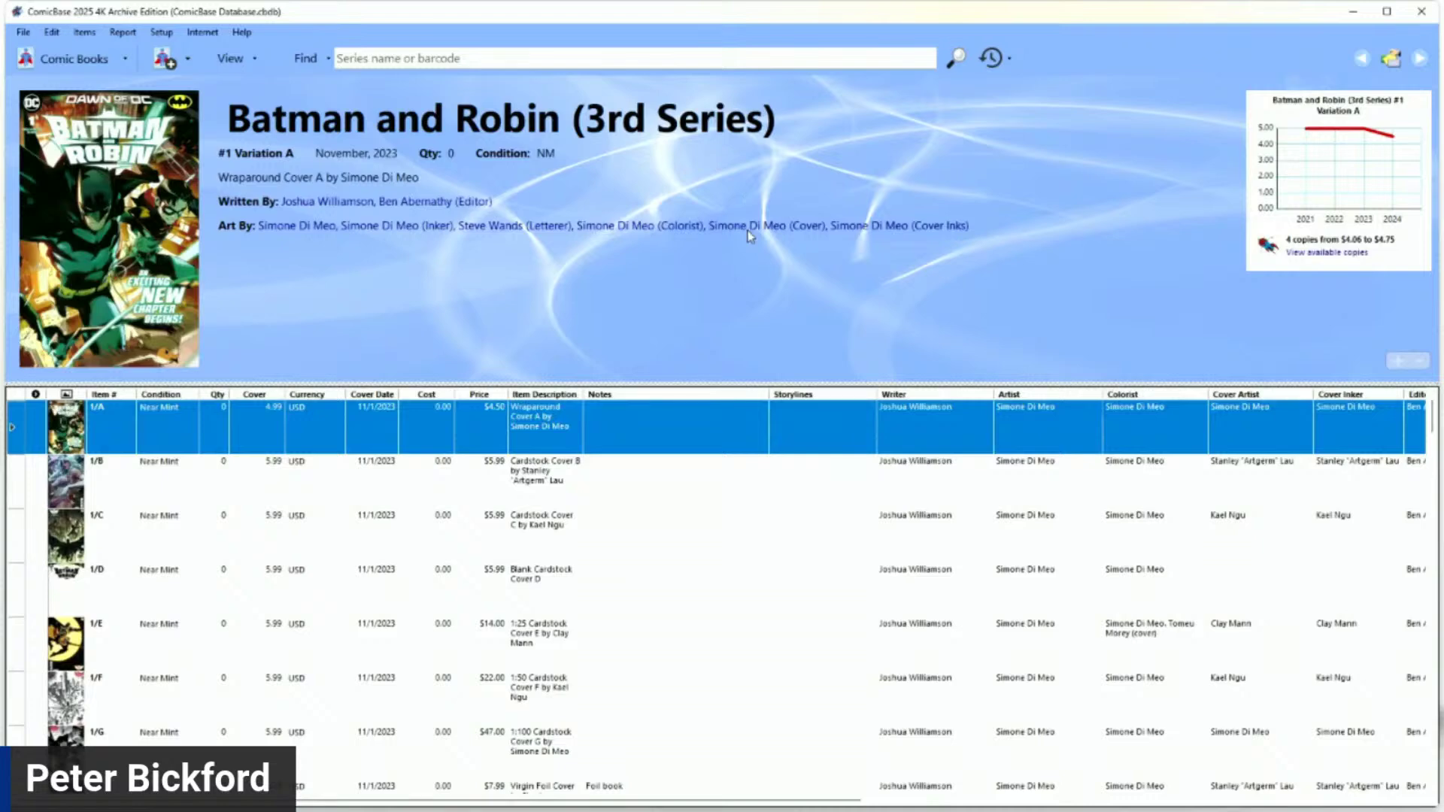
{"action": "left_click_drag", "start_coordinate": [748, 386], "coordinate": [743, 274]}
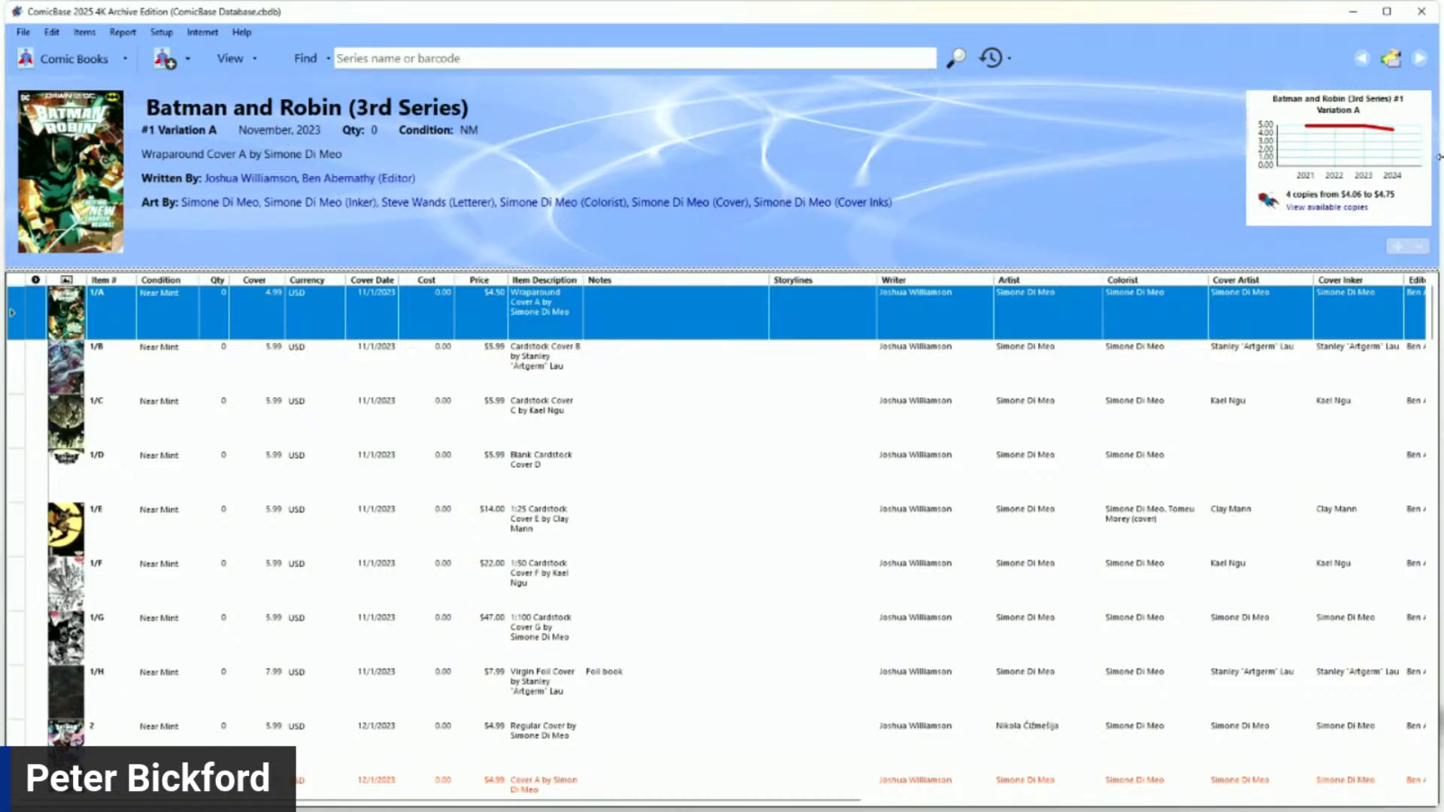
Step: Narrow the program window in stages to about half the screen width and move it away from the screen corner
{"action": "left_click_drag", "start_coordinate": [1438, 157], "coordinate": [993, 157]}
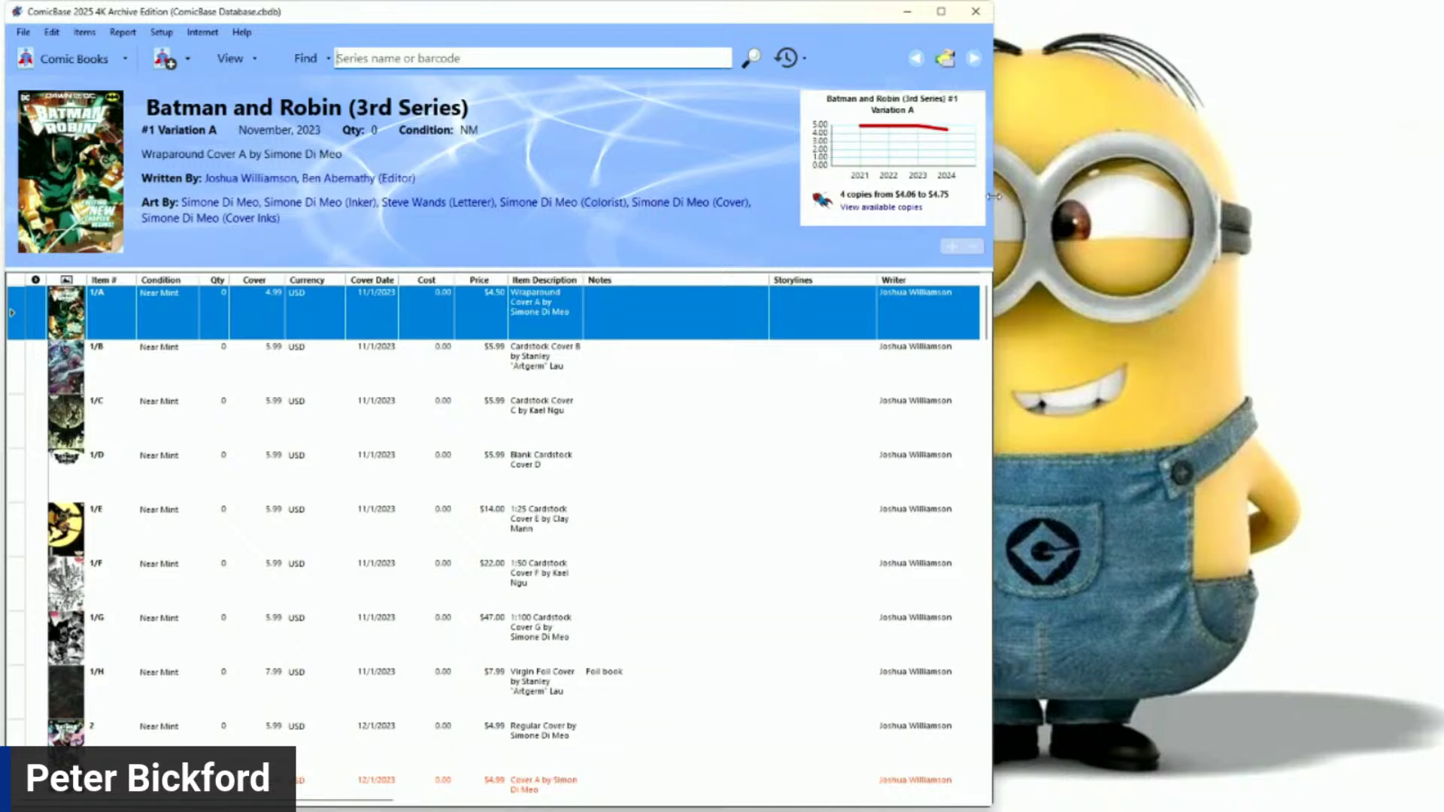
{"action": "left_click_drag", "start_coordinate": [995, 197], "coordinate": [873, 194]}
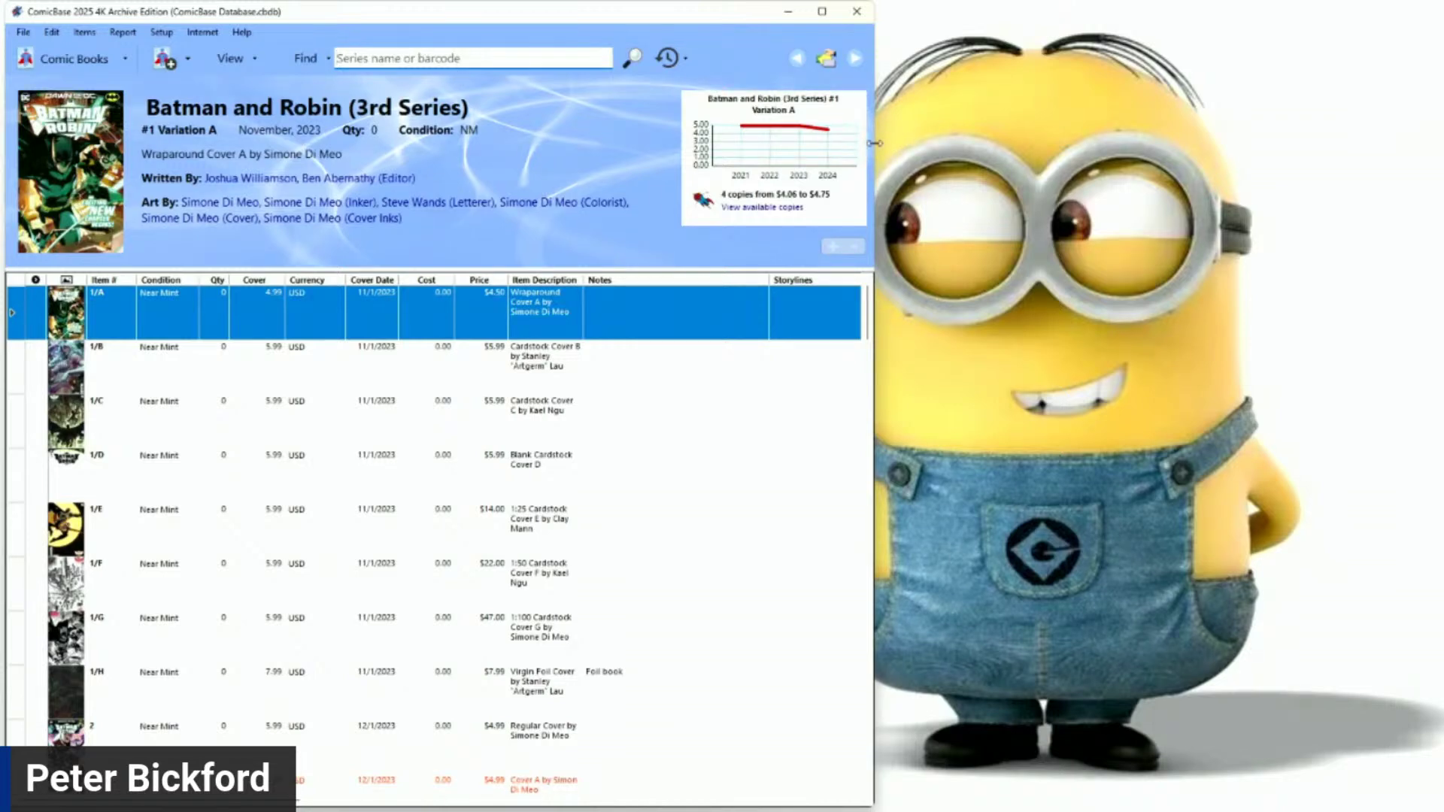
{"action": "left_click_drag", "start_coordinate": [875, 143], "coordinate": [738, 129]}
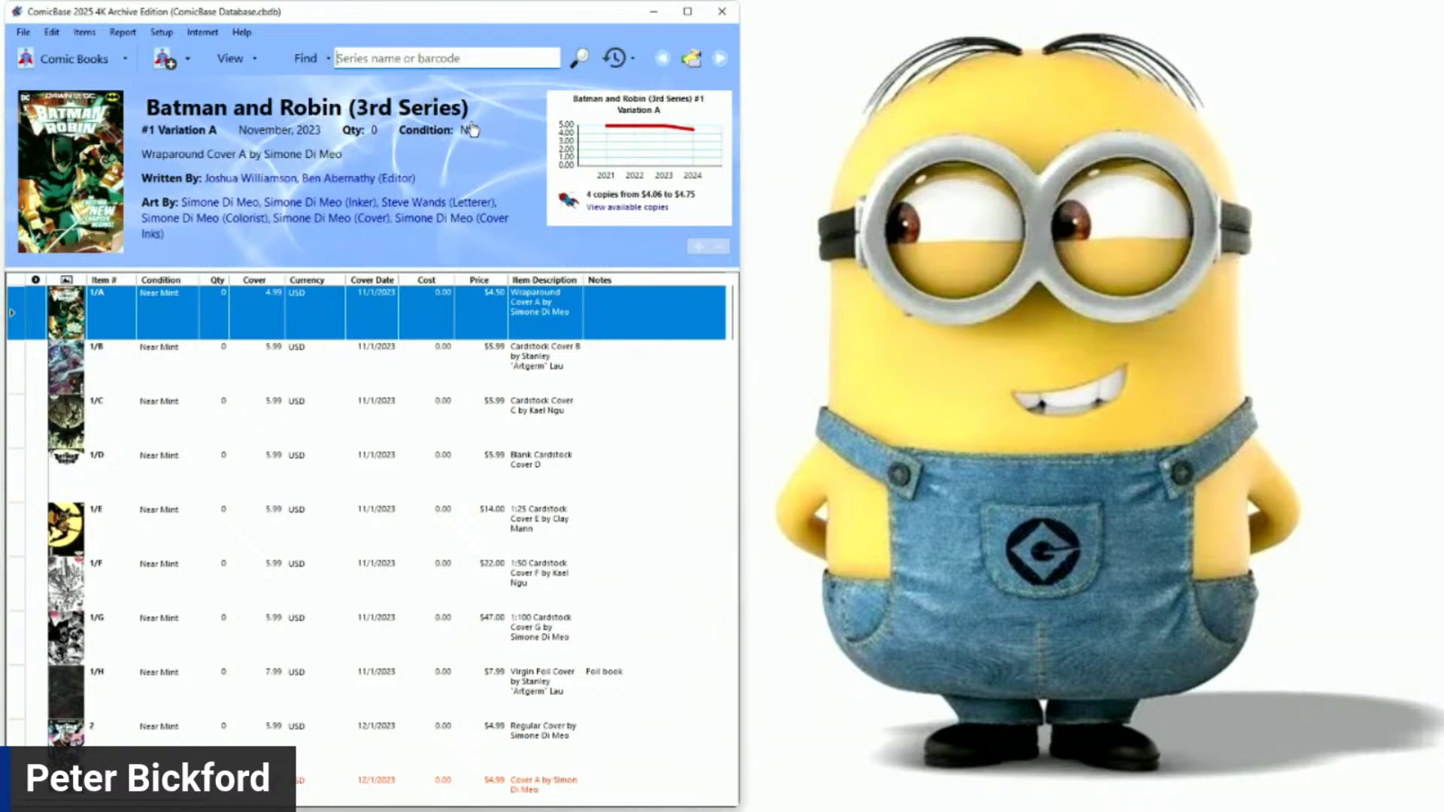
{"action": "left_click_drag", "start_coordinate": [372, 3], "coordinate": [554, 61]}
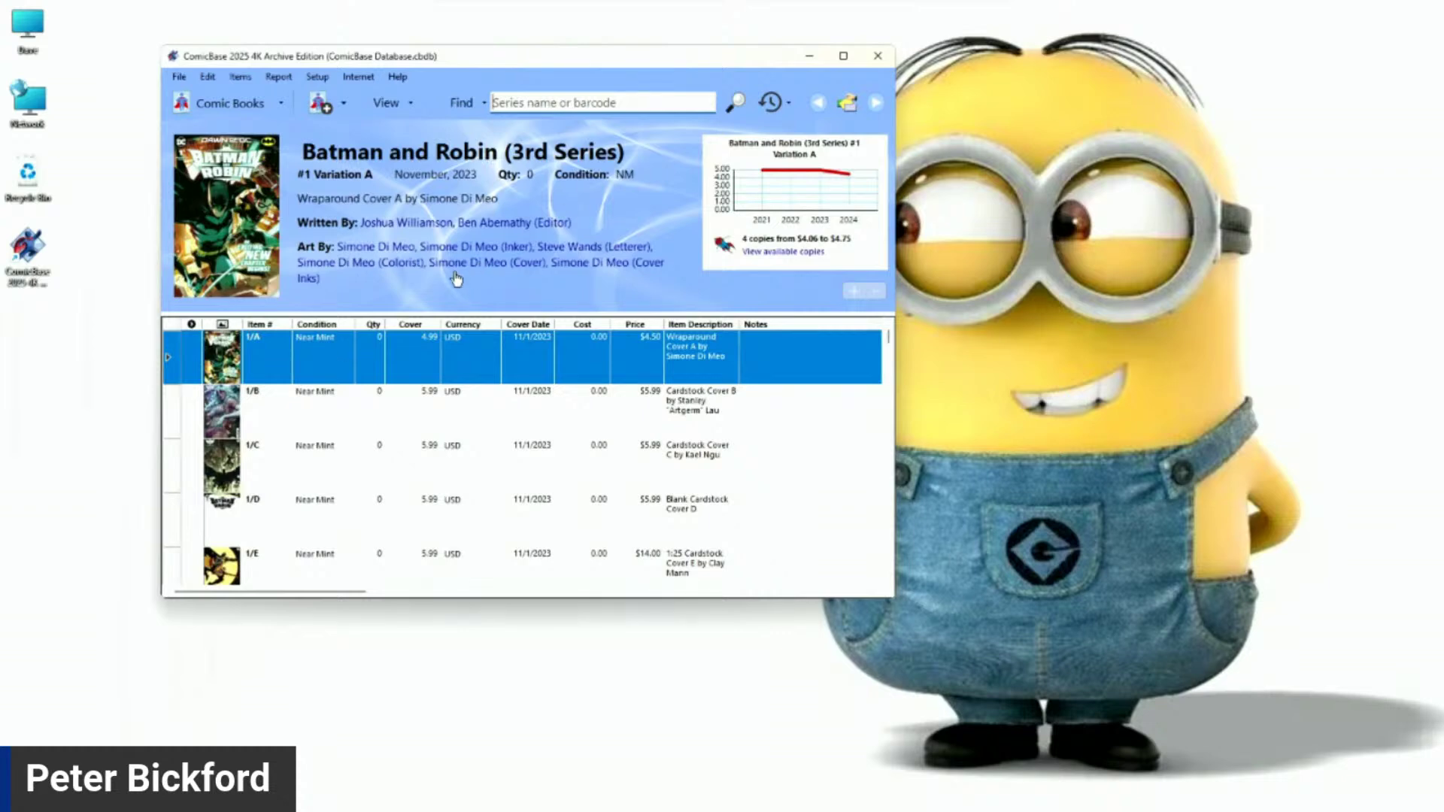
Step: Maximize the program window and try a taller title information area with the value graph before shrinking it again
{"action": "left_click", "coordinate": [842, 57]}
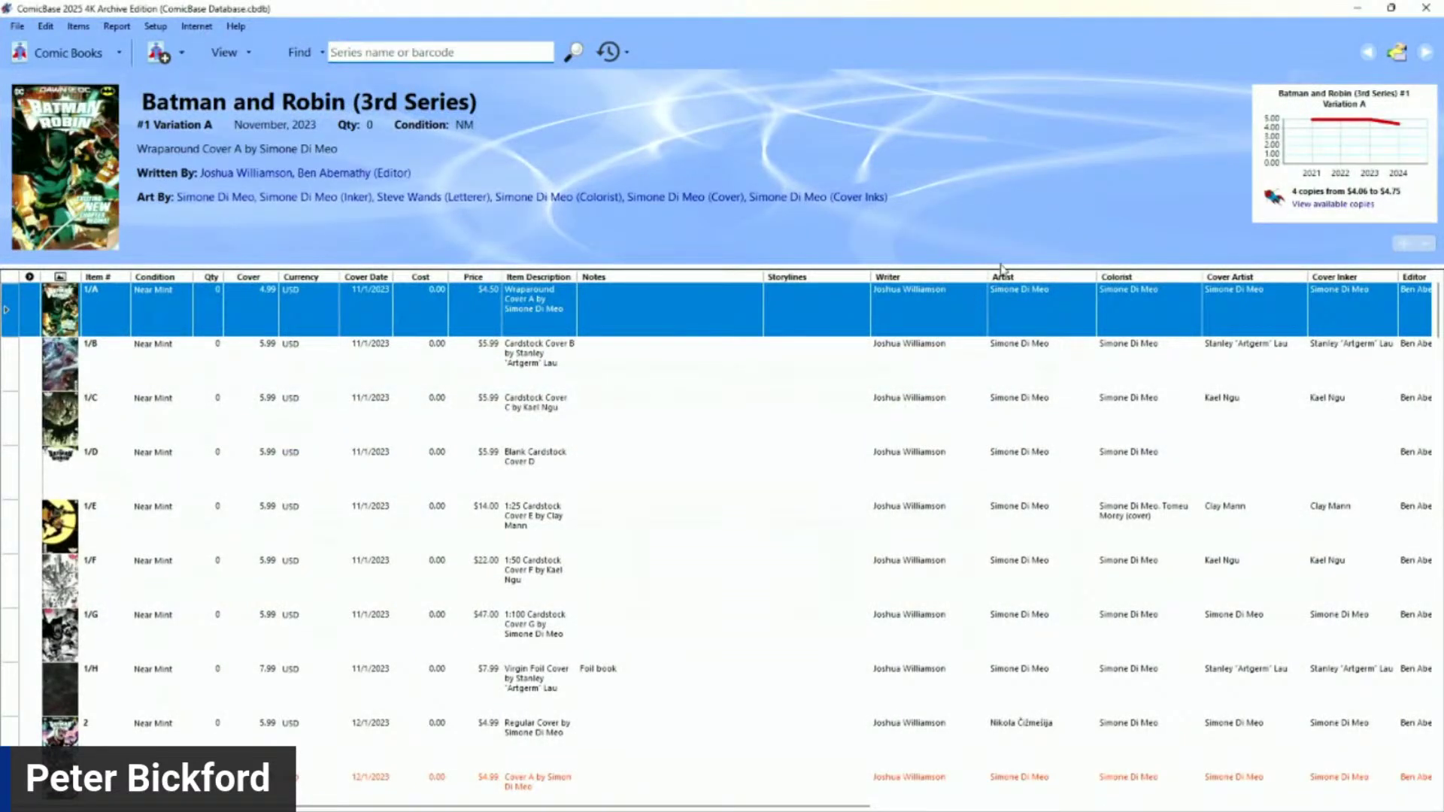
{"action": "left_click_drag", "start_coordinate": [995, 266], "coordinate": [993, 415]}
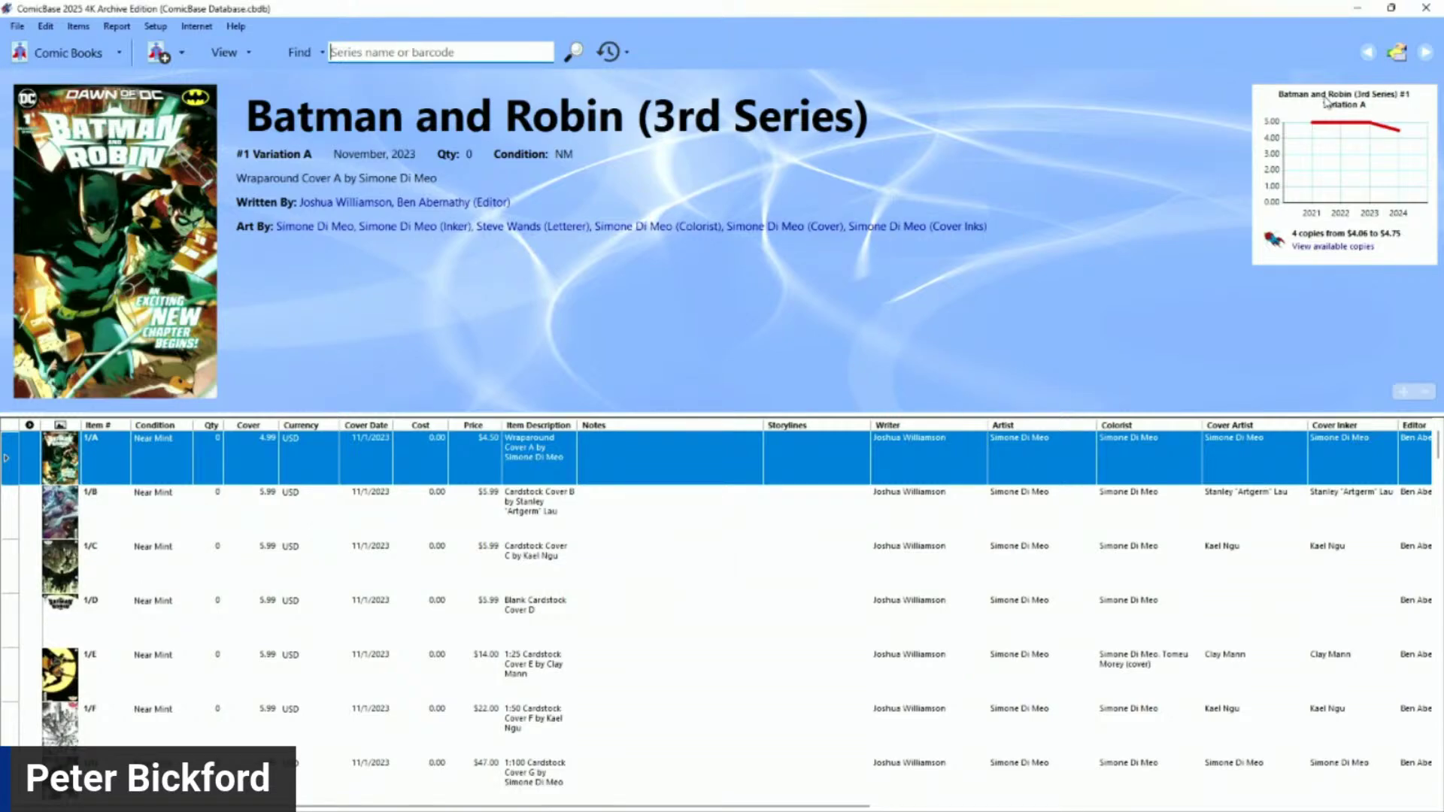
{"action": "left_click_drag", "start_coordinate": [974, 416], "coordinate": [954, 265]}
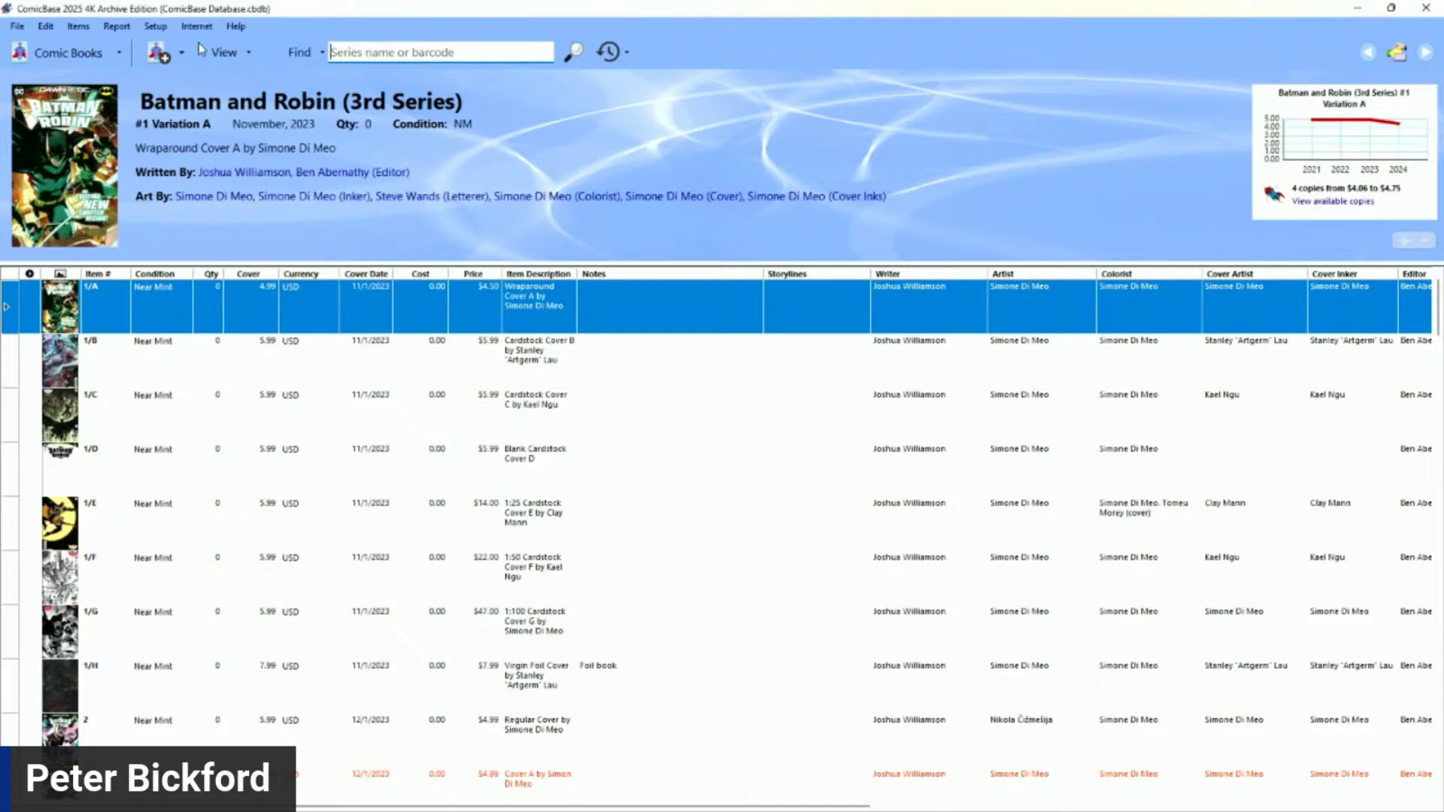
Step: Look at the program's version and registration information in the About window and close it
{"action": "left_click", "coordinate": [235, 25]}
{"action": "left_click", "coordinate": [234, 45]}
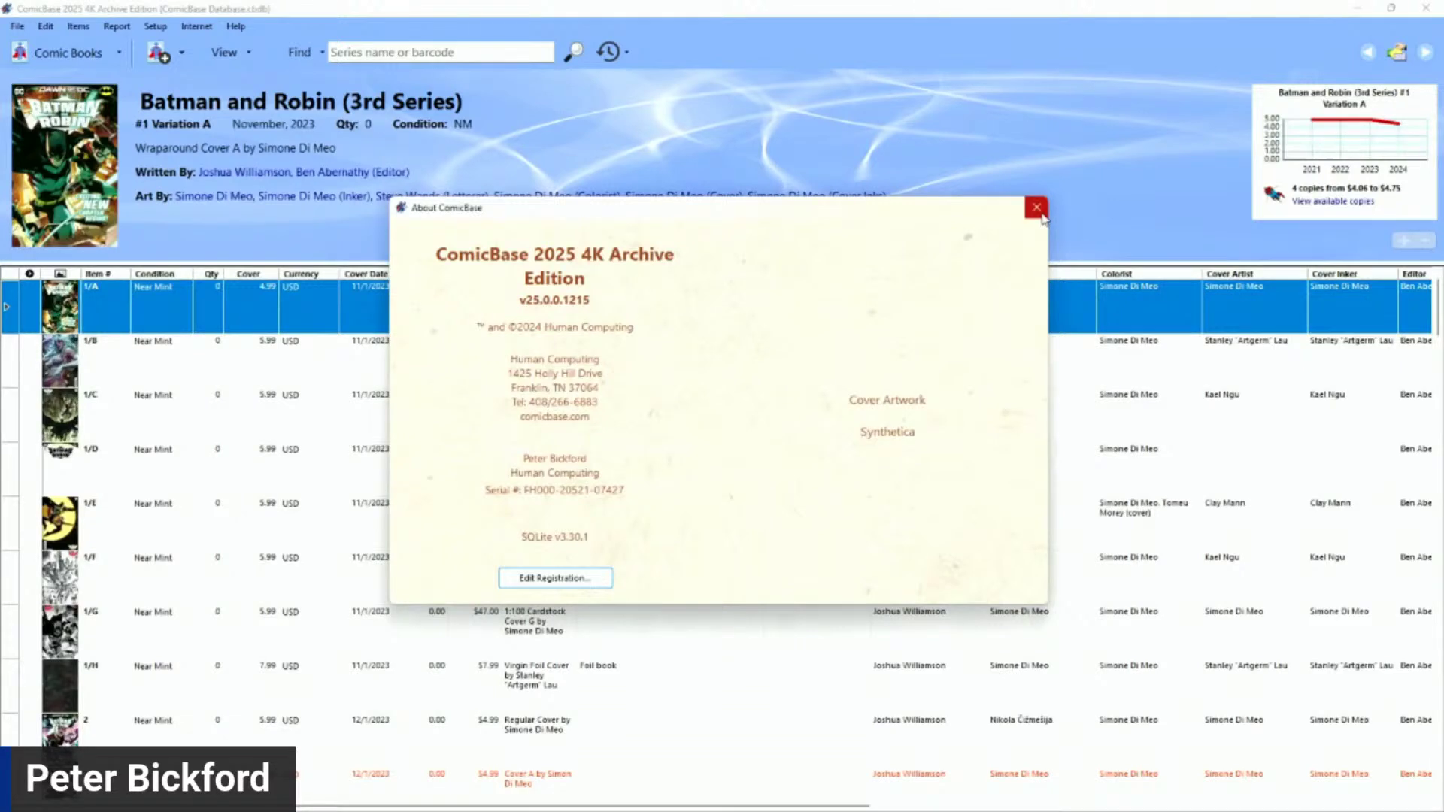
{"action": "left_click", "coordinate": [1036, 208]}
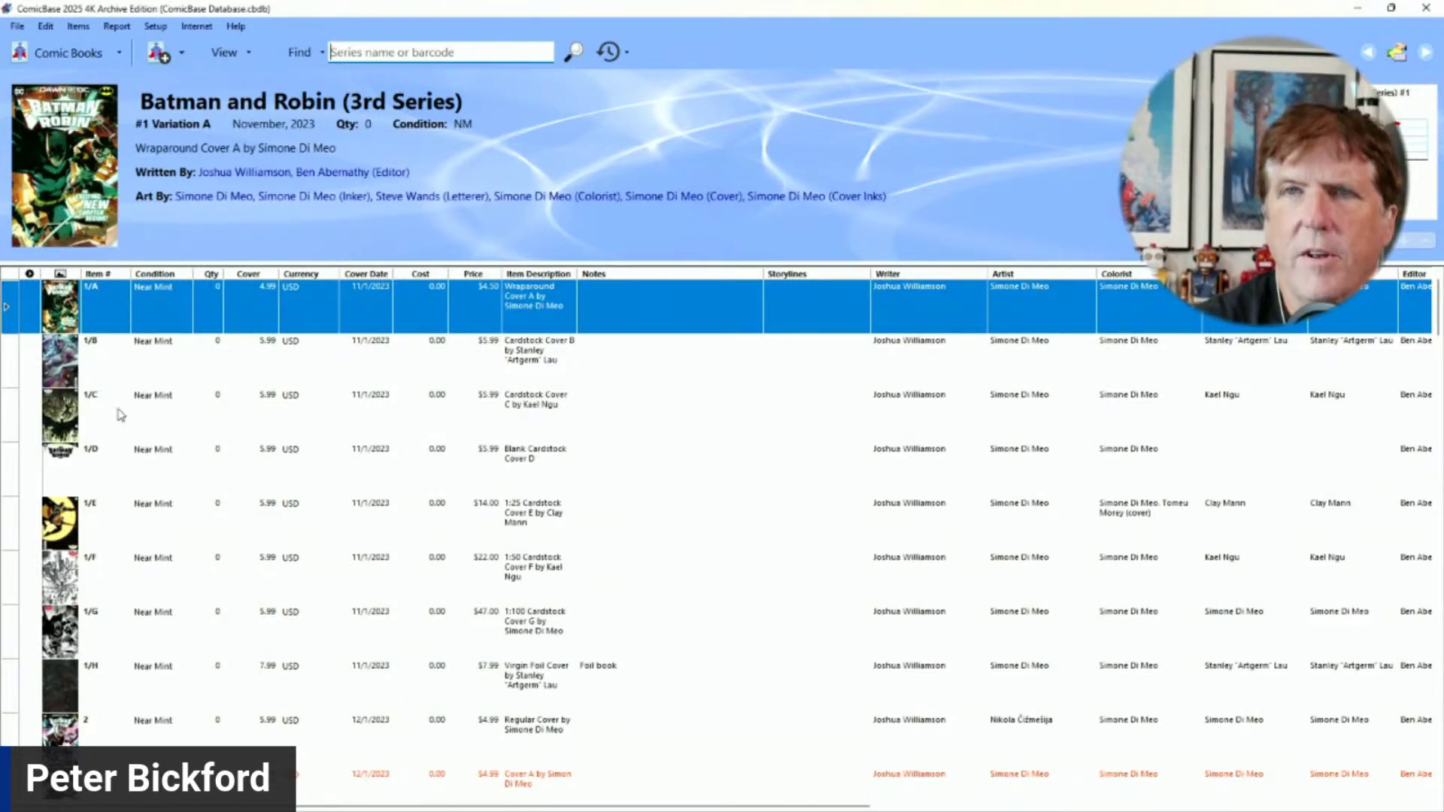
Step: Enter "These are some notes" as the notes of item 1/C and commit the entry by selecting item 1/D
{"action": "left_click", "coordinate": [620, 422]}
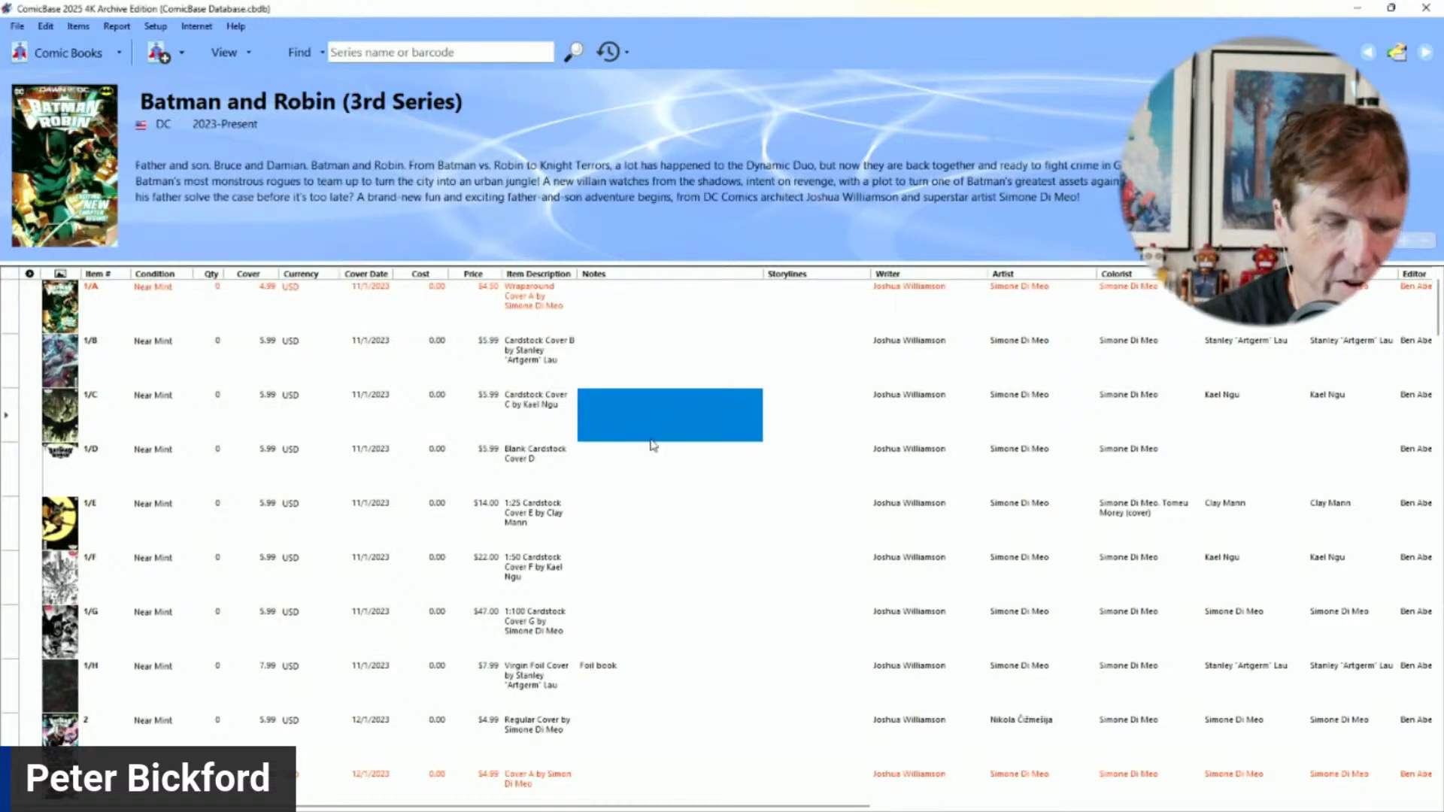
{"action": "type", "text": "These are some notes"}
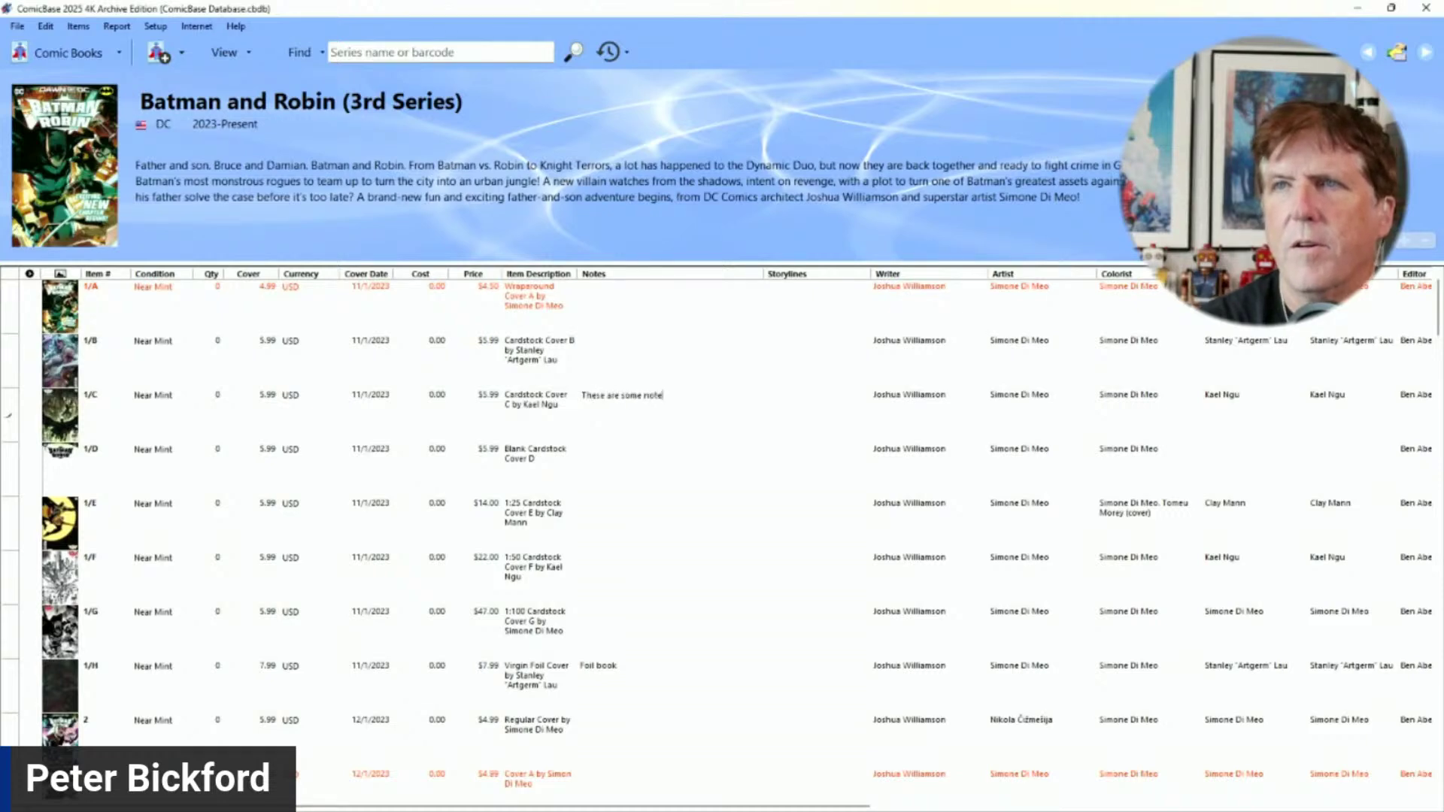
{"action": "left_click", "coordinate": [11, 410]}
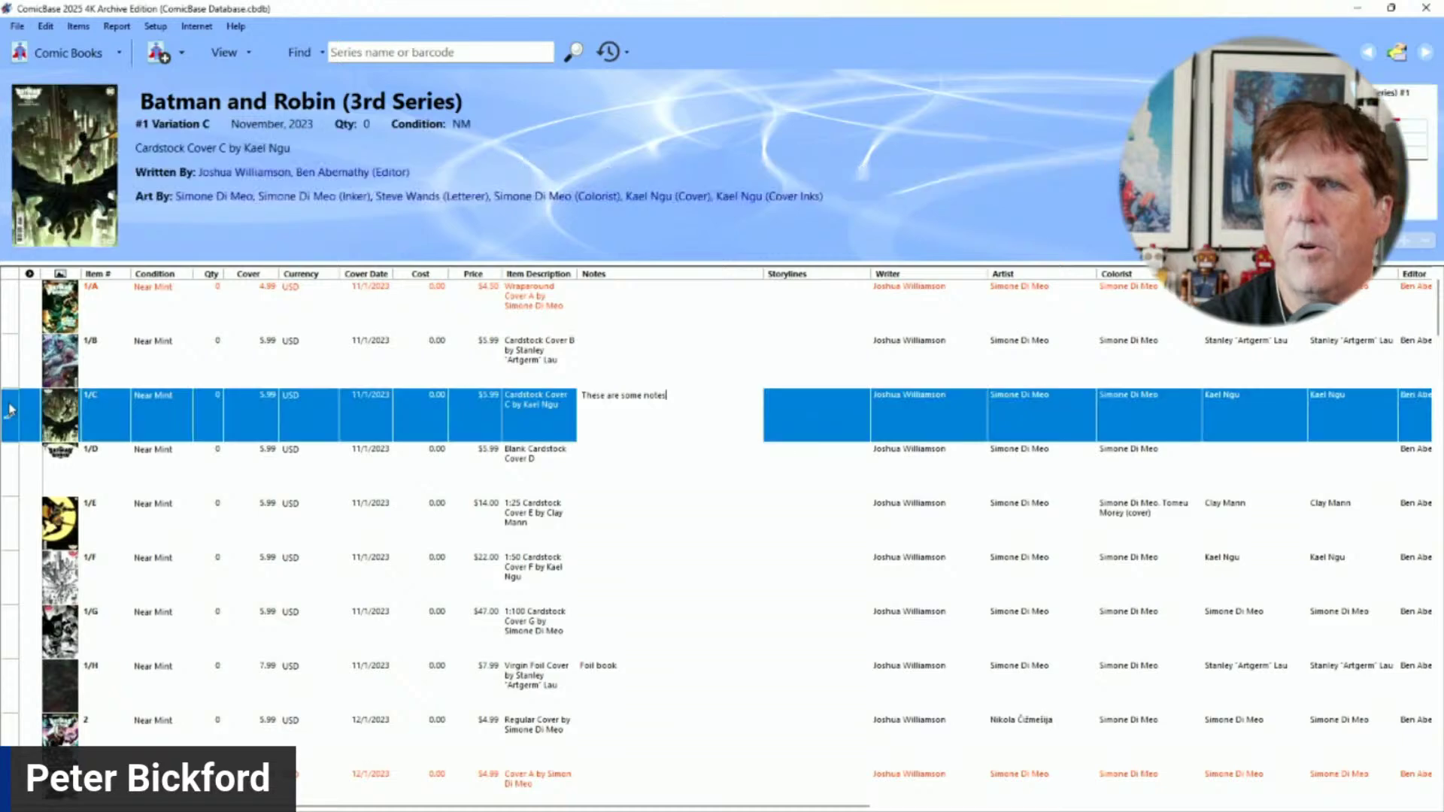
{"action": "left_click", "coordinate": [11, 481]}
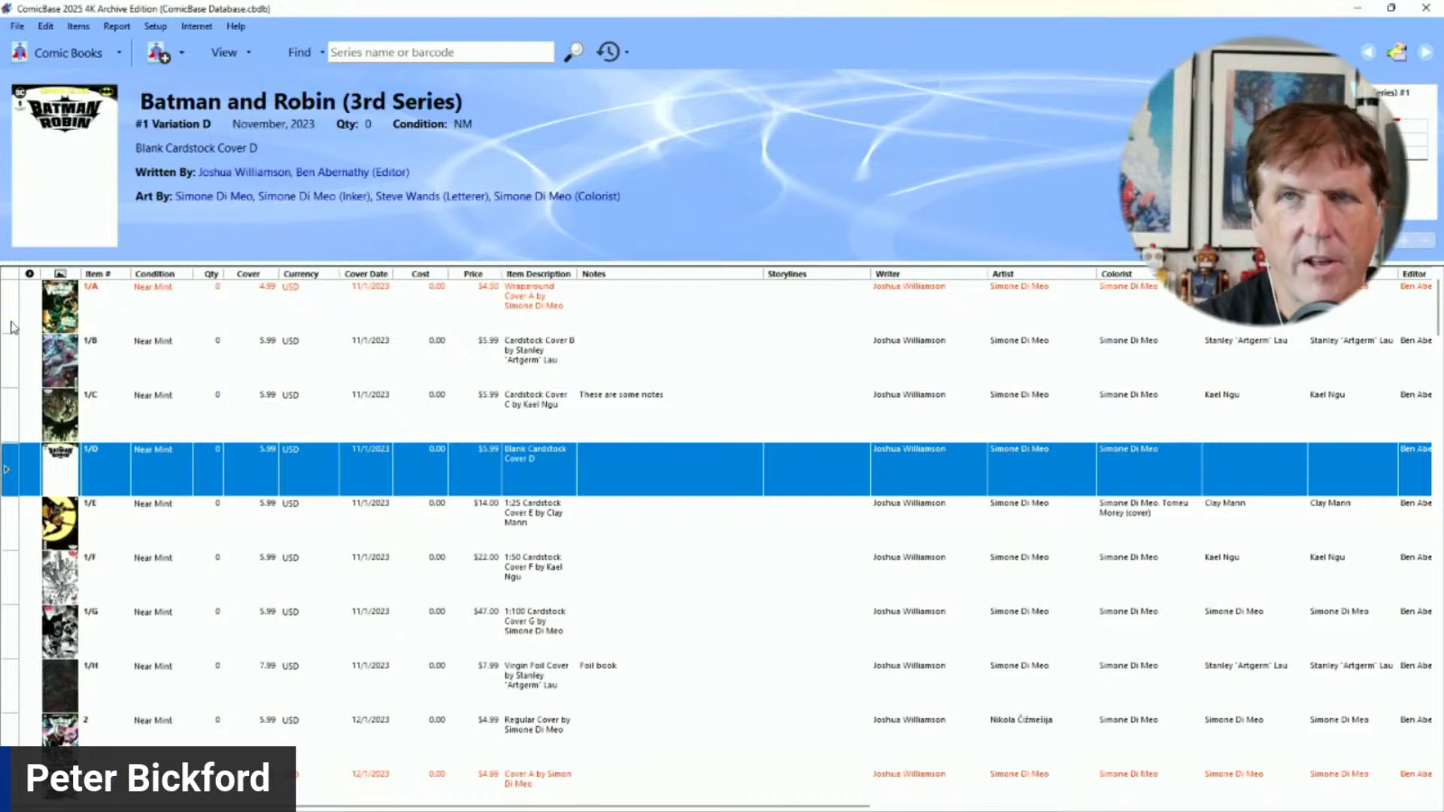
Step: Open the details of item 1/G to examine its general information, and close them without saving
{"action": "left_click", "coordinate": [102, 363]}
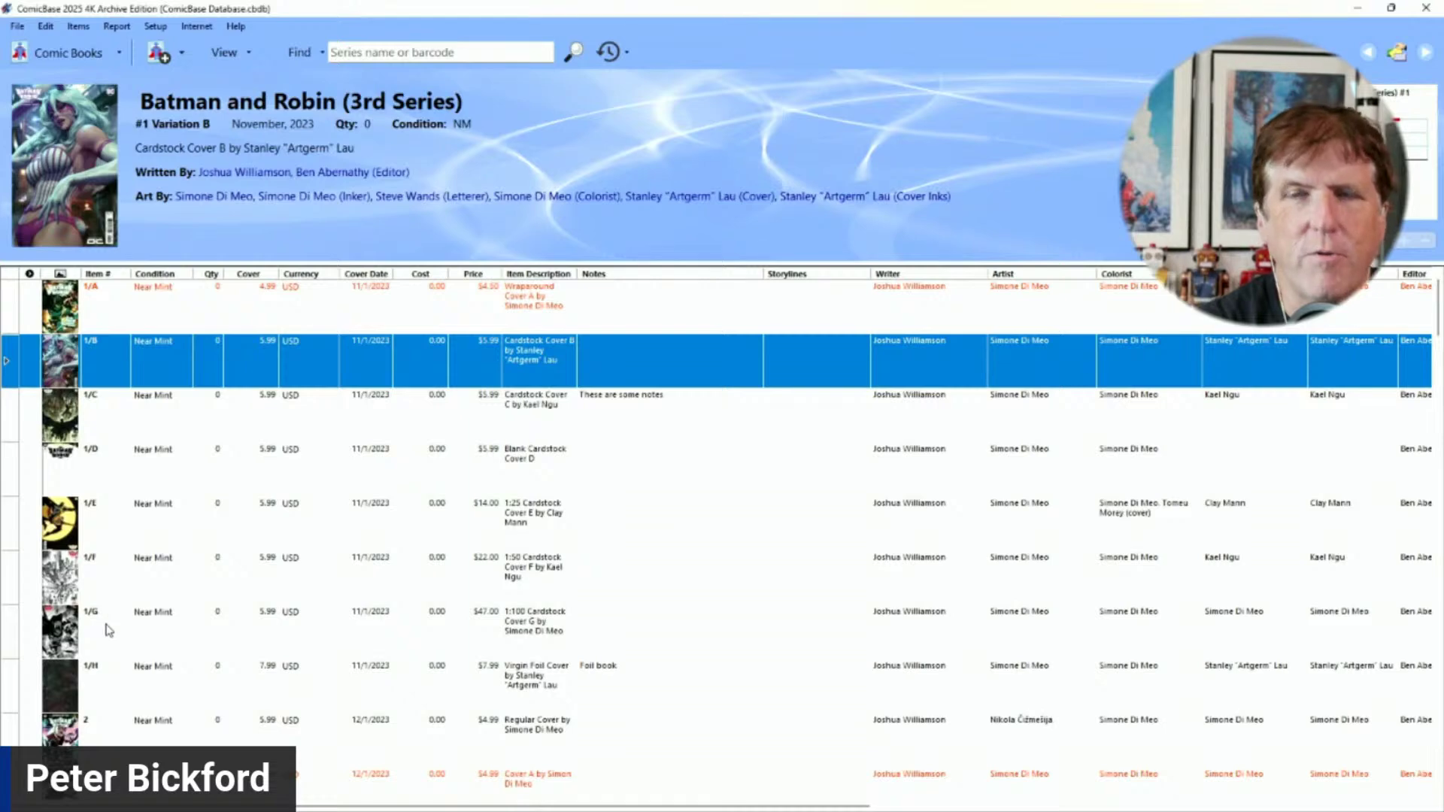
{"action": "left_click", "coordinate": [13, 643]}
{"action": "double_click", "coordinate": [13, 645]}
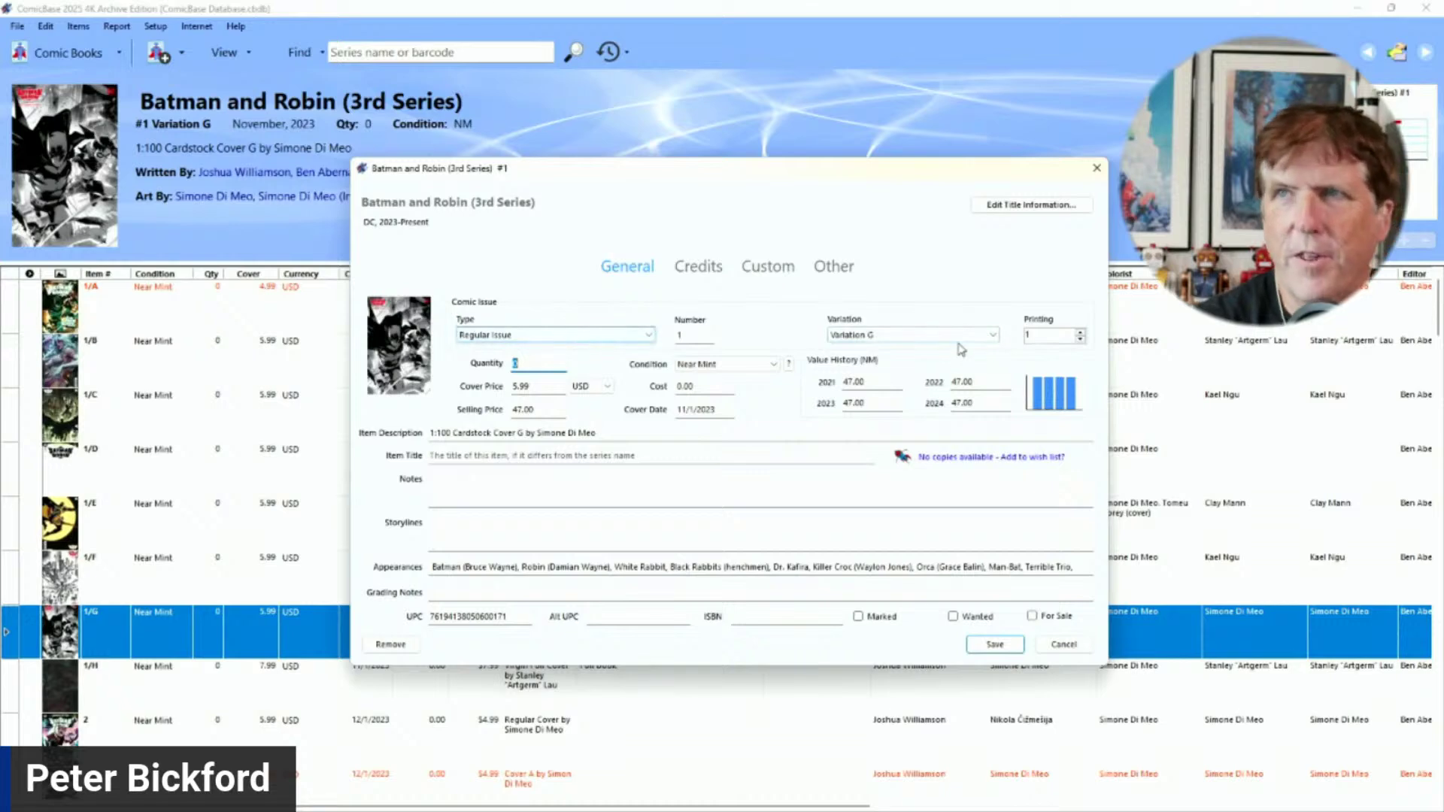
{"action": "left_click", "coordinate": [1097, 170]}
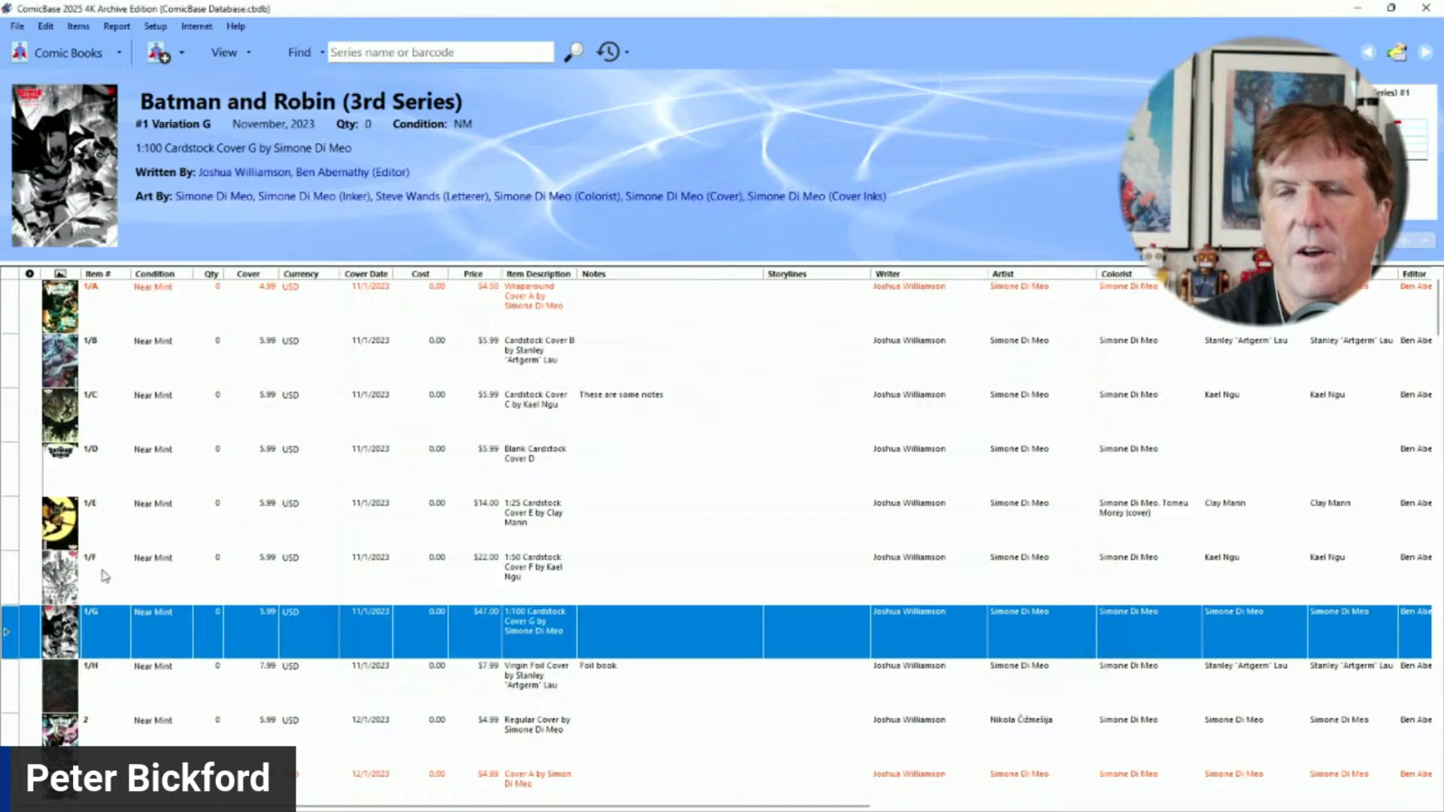
Step: Select items 1/D, 1/B, 1/F and 1/C in turn to compare their covers and credits in the information area
{"action": "left_click", "coordinate": [105, 468]}
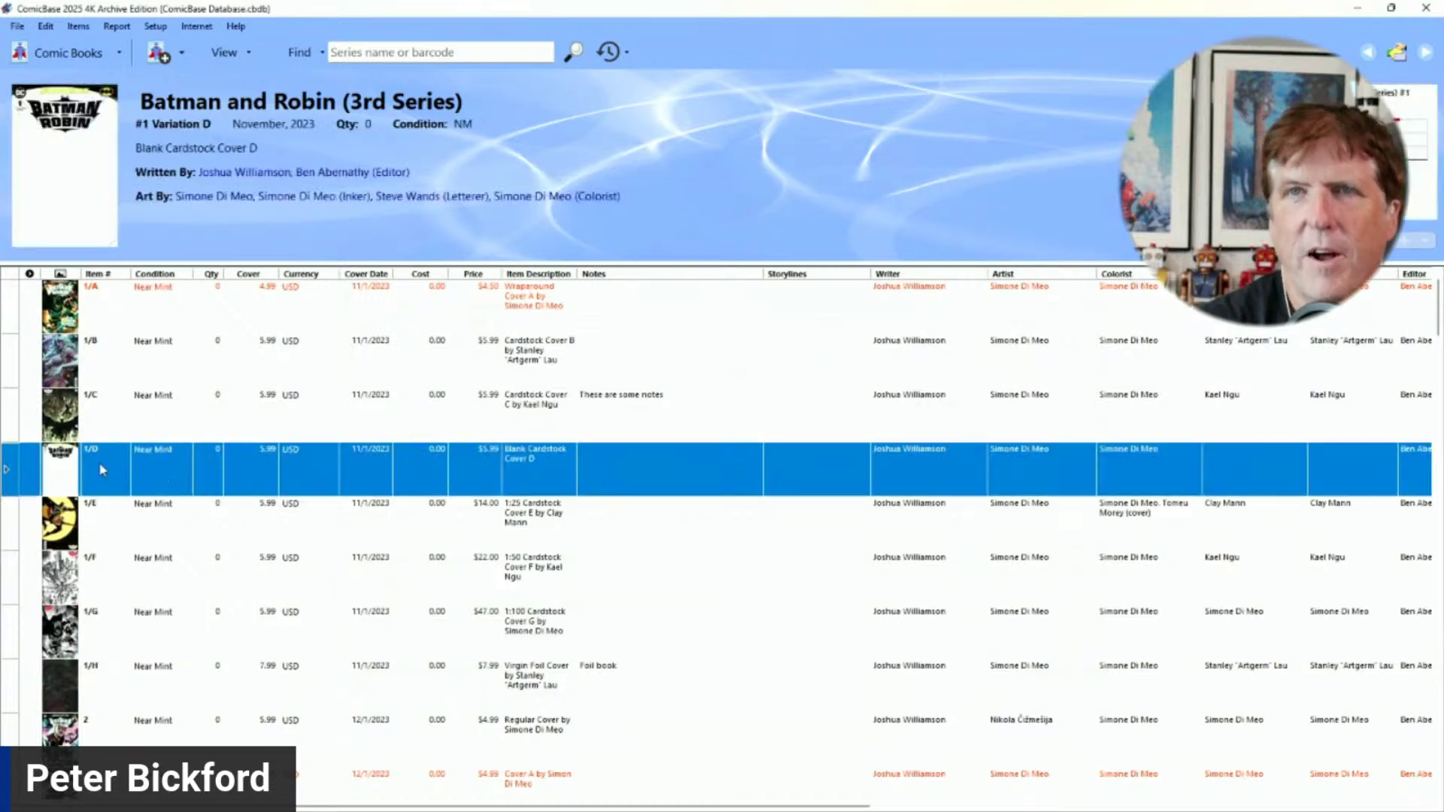
{"action": "left_click", "coordinate": [111, 358]}
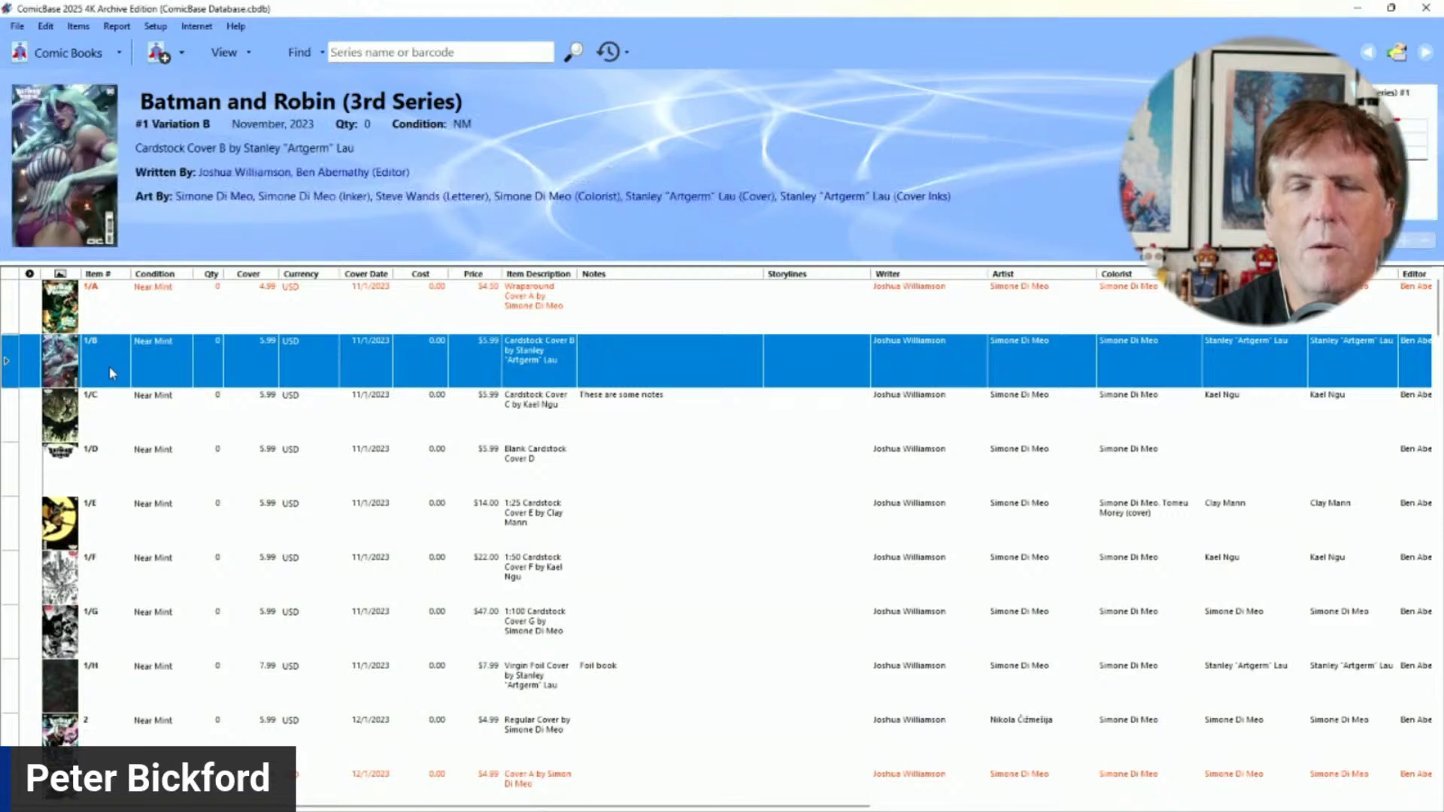
{"action": "left_click", "coordinate": [111, 587]}
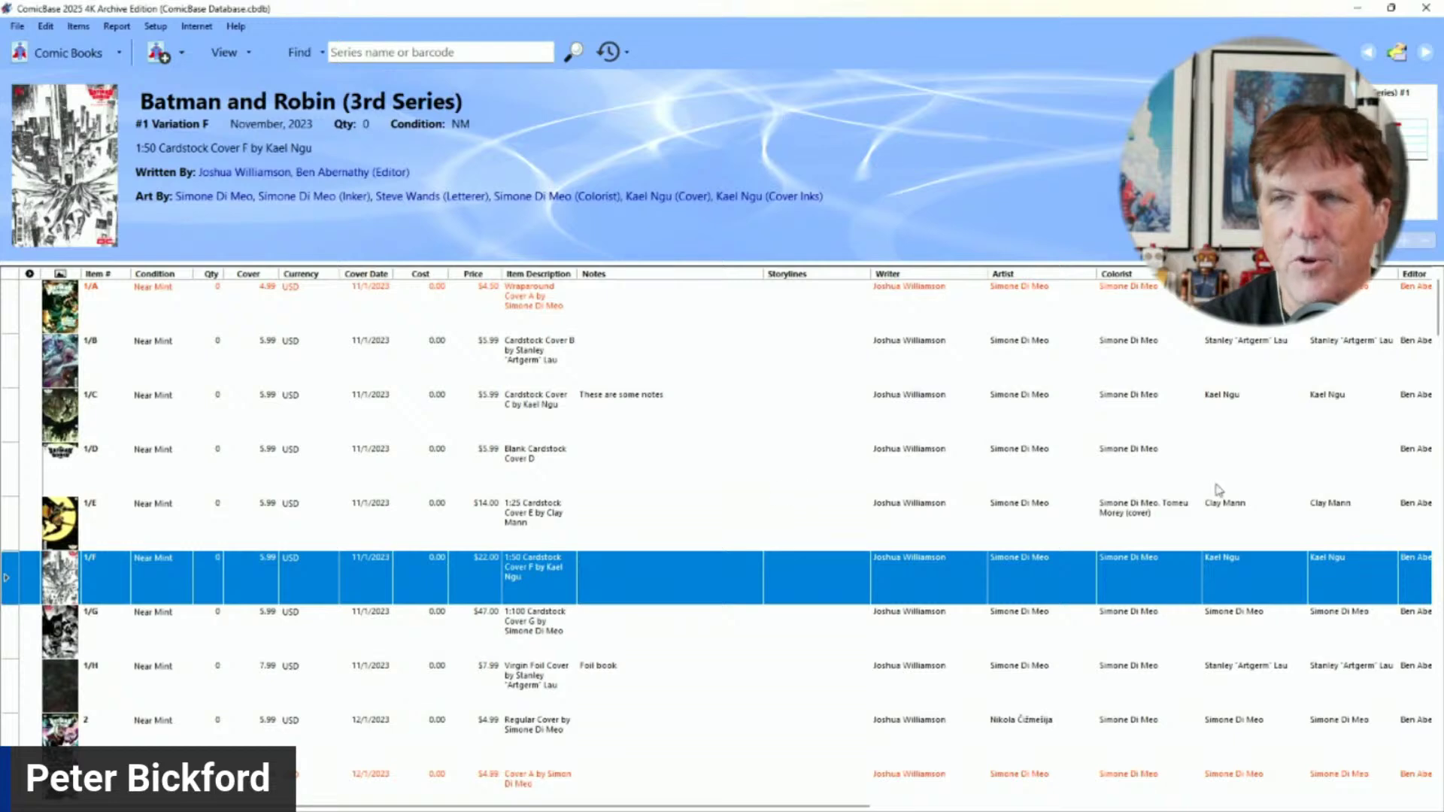
{"action": "left_click", "coordinate": [110, 425]}
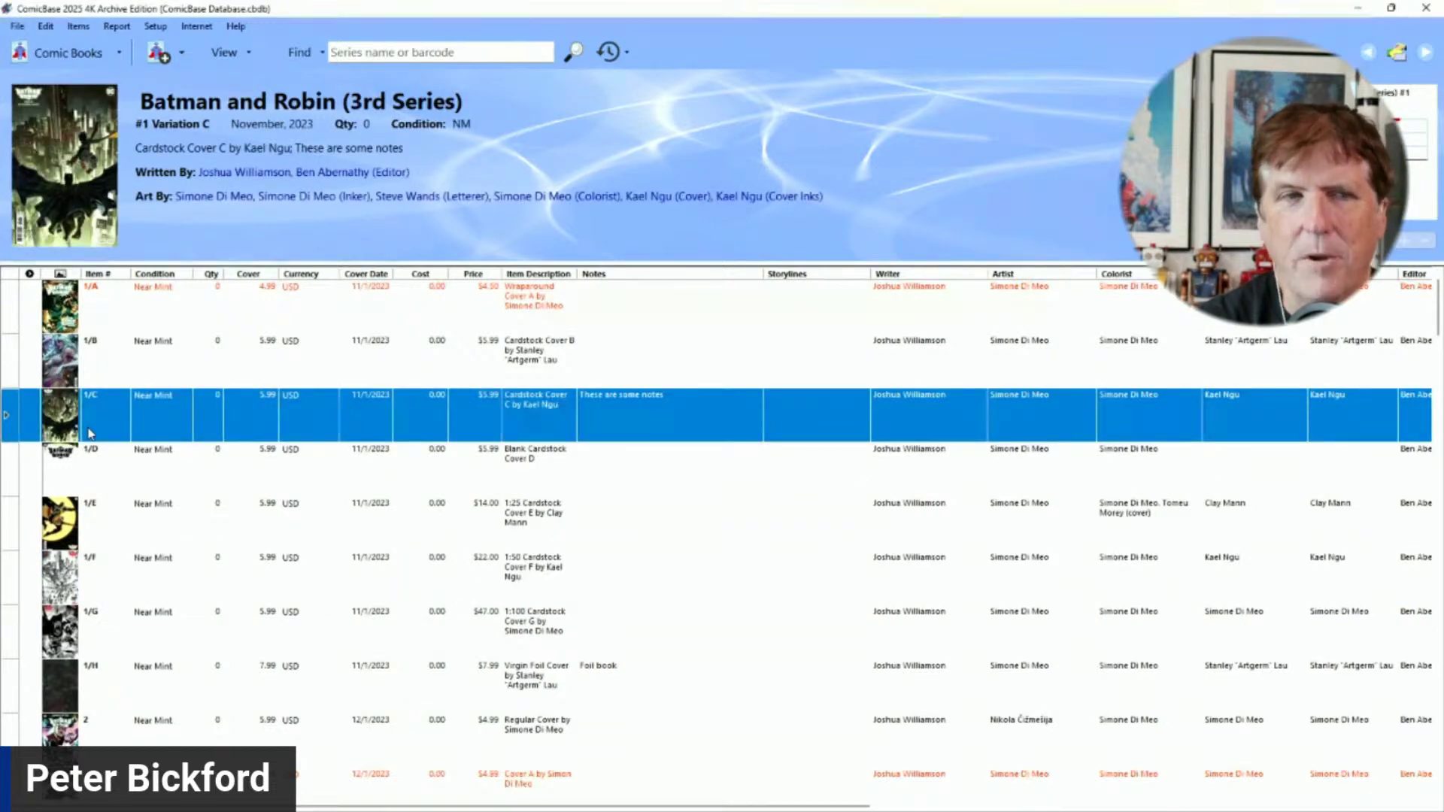